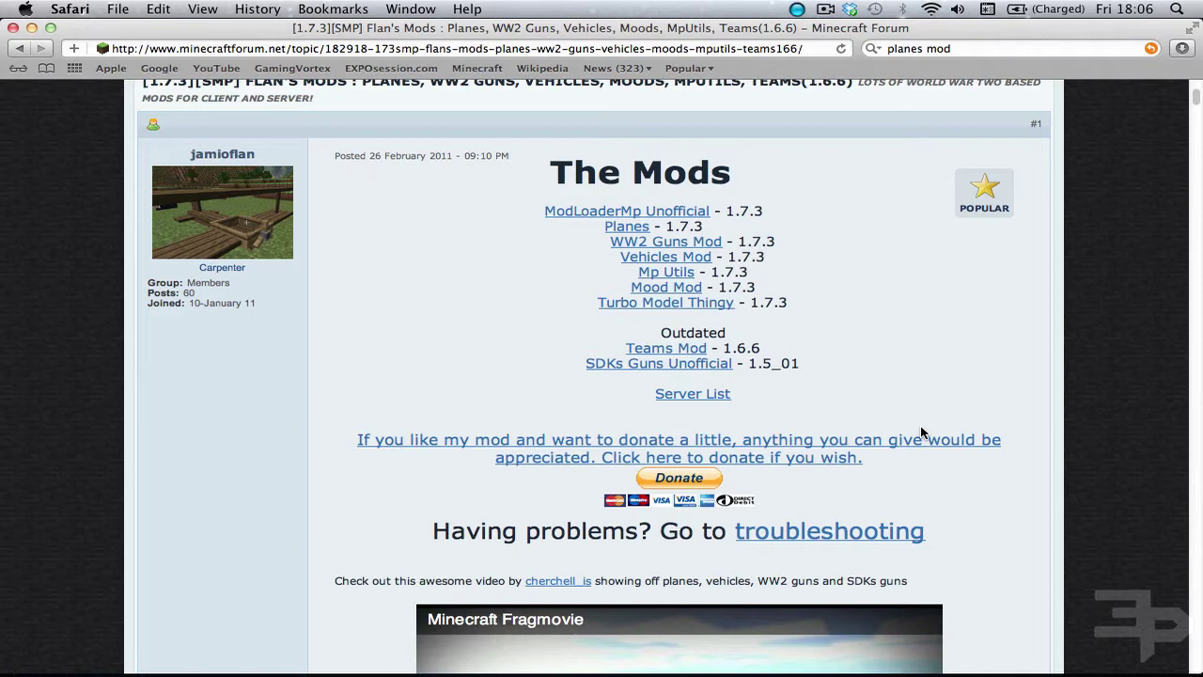
# Look over the mod list in the Flan's Mods forum thread and the search results for planes mod.
pyautogui.scroll(-1, 658, 403)
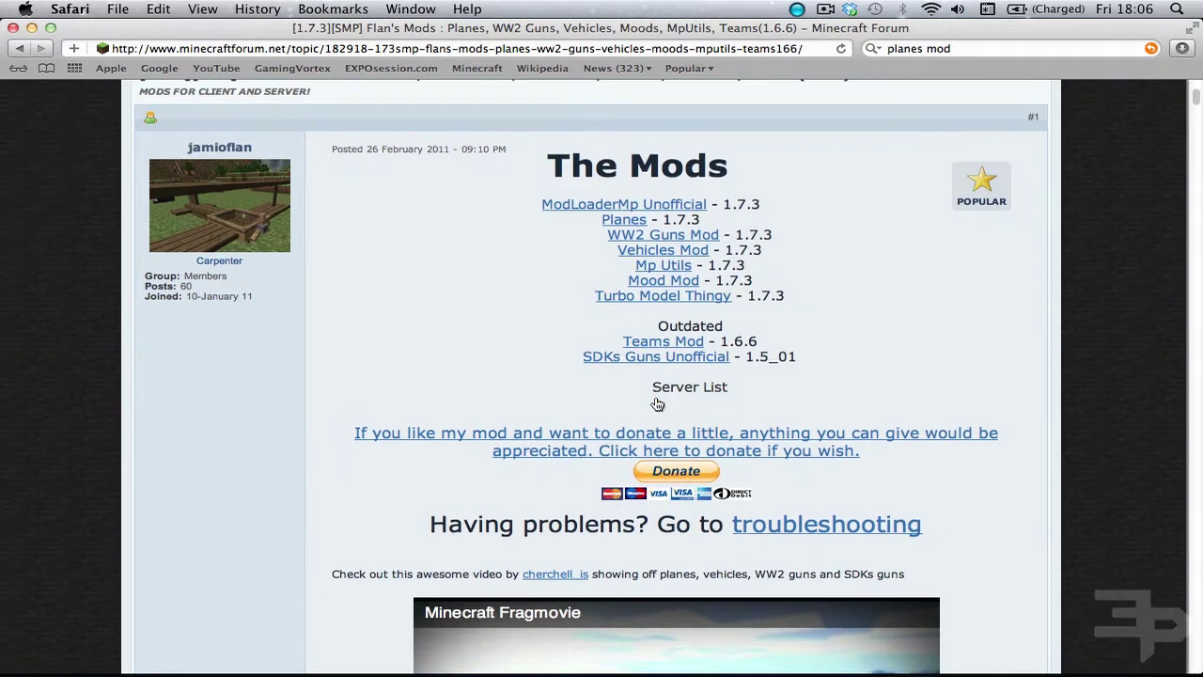
pyautogui.scroll(1, 659, 402)
pyautogui.hscroll(-5, 490, 361)
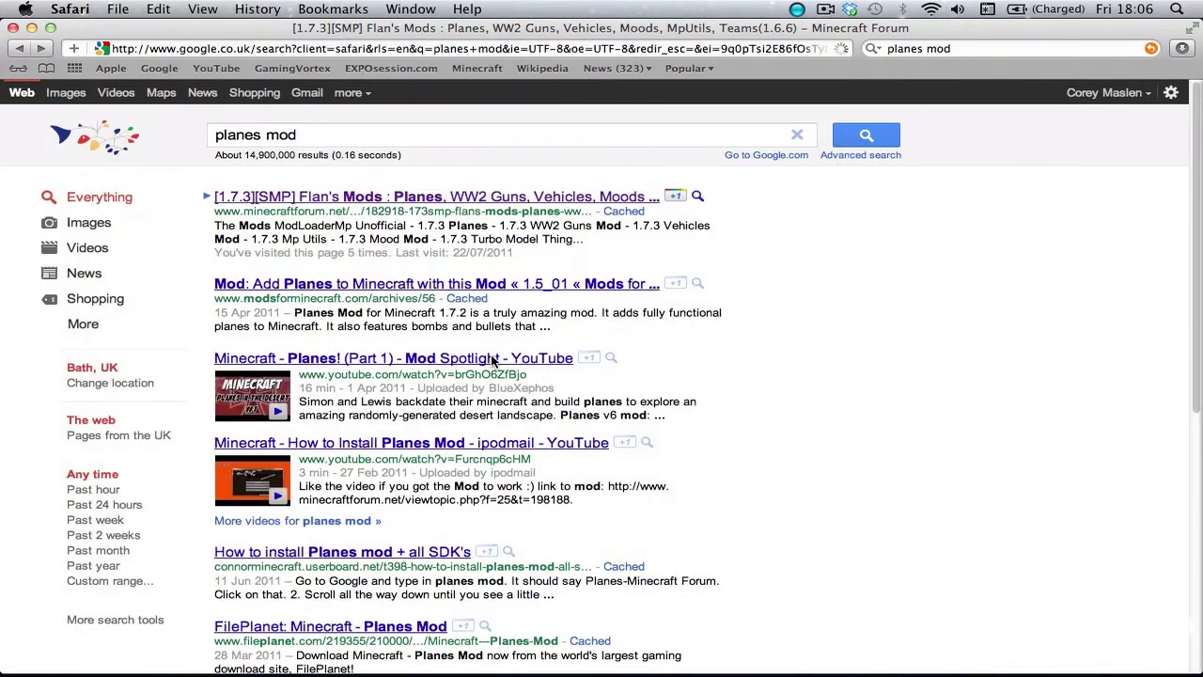
pyautogui.hscroll(5, 959, 403)
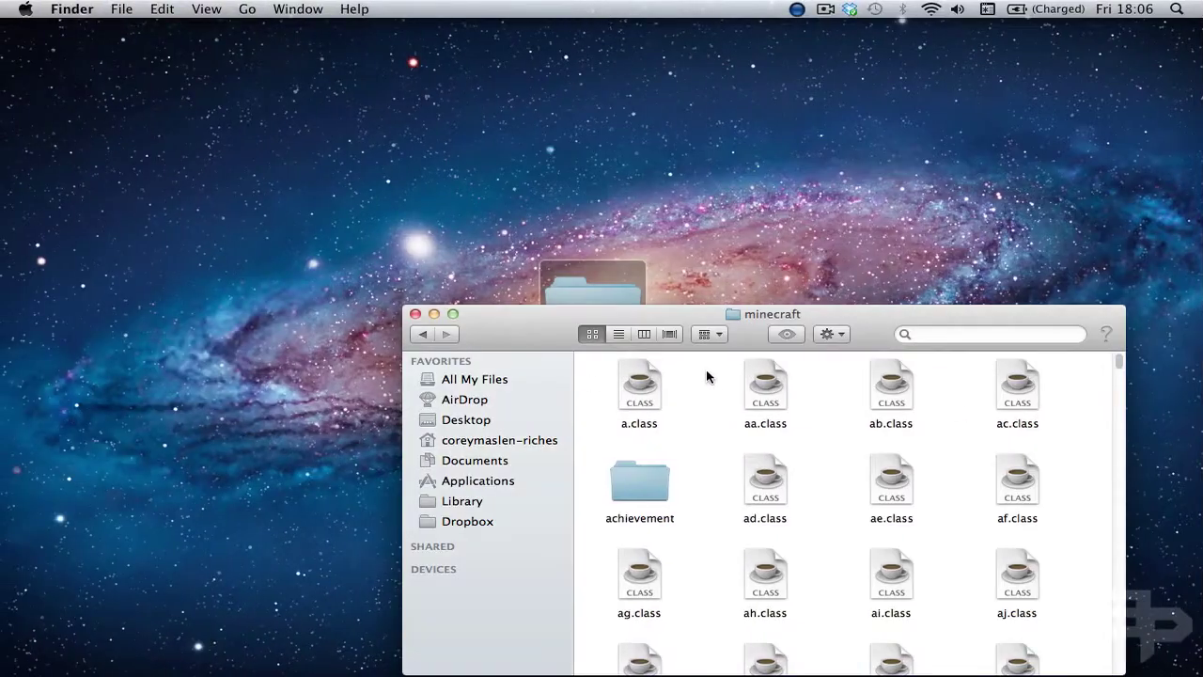
# Close the open minecraft folder window and browse in a new one to Library, Application Support, minecraft, bin.
pyautogui.moveTo(755, 317); pyautogui.dragTo(648, 157)
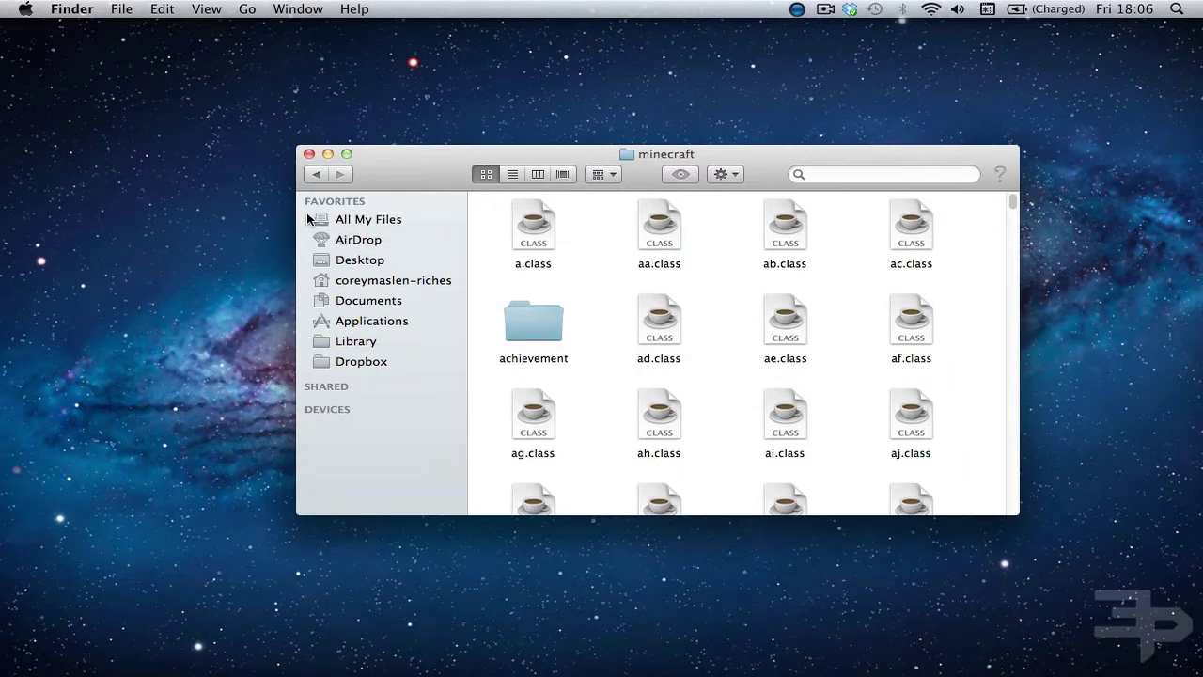
pyautogui.click(309, 155)
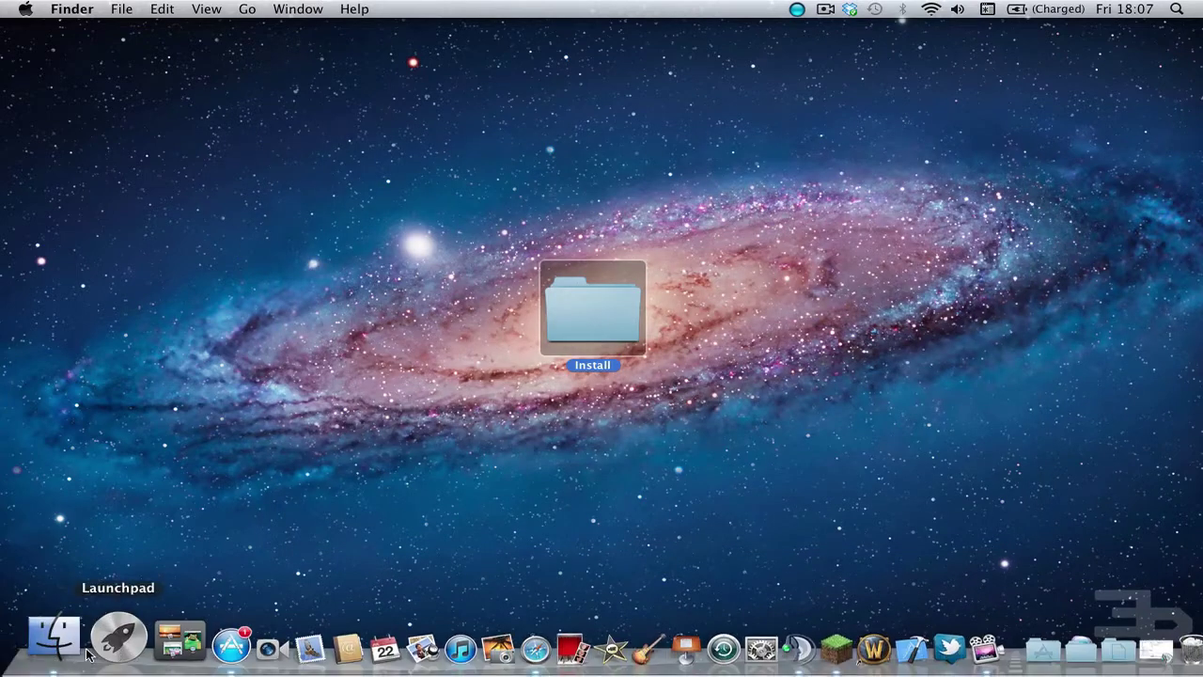
pyautogui.click(66, 637)
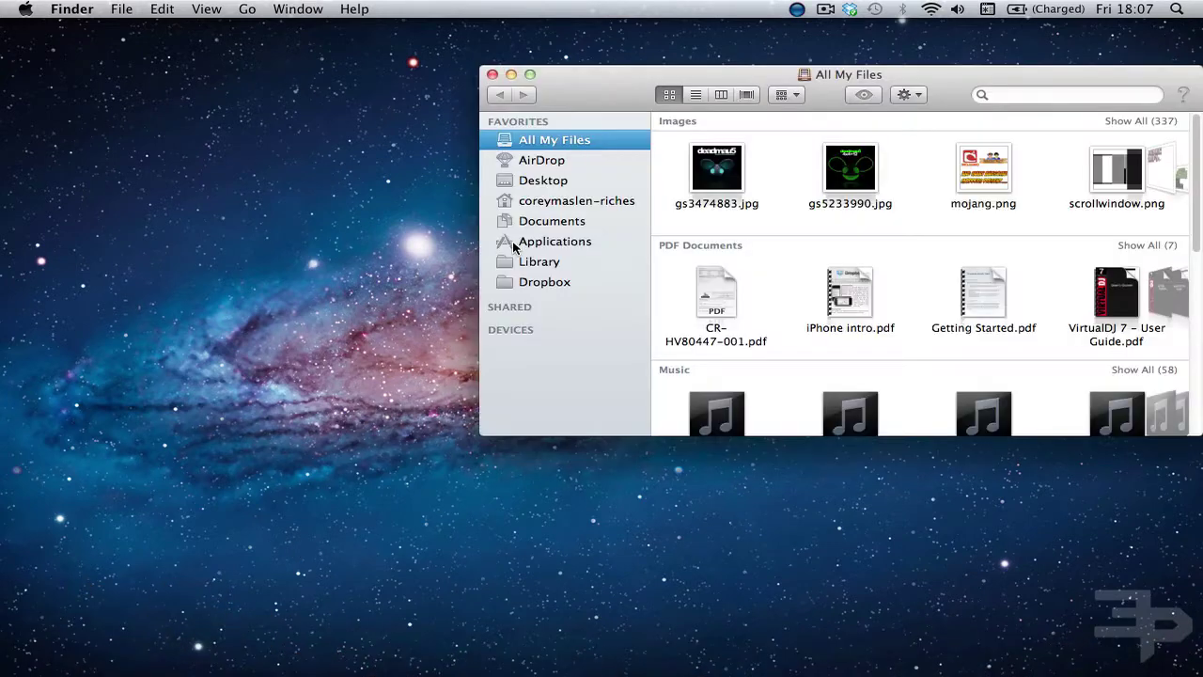
pyautogui.click(538, 263)
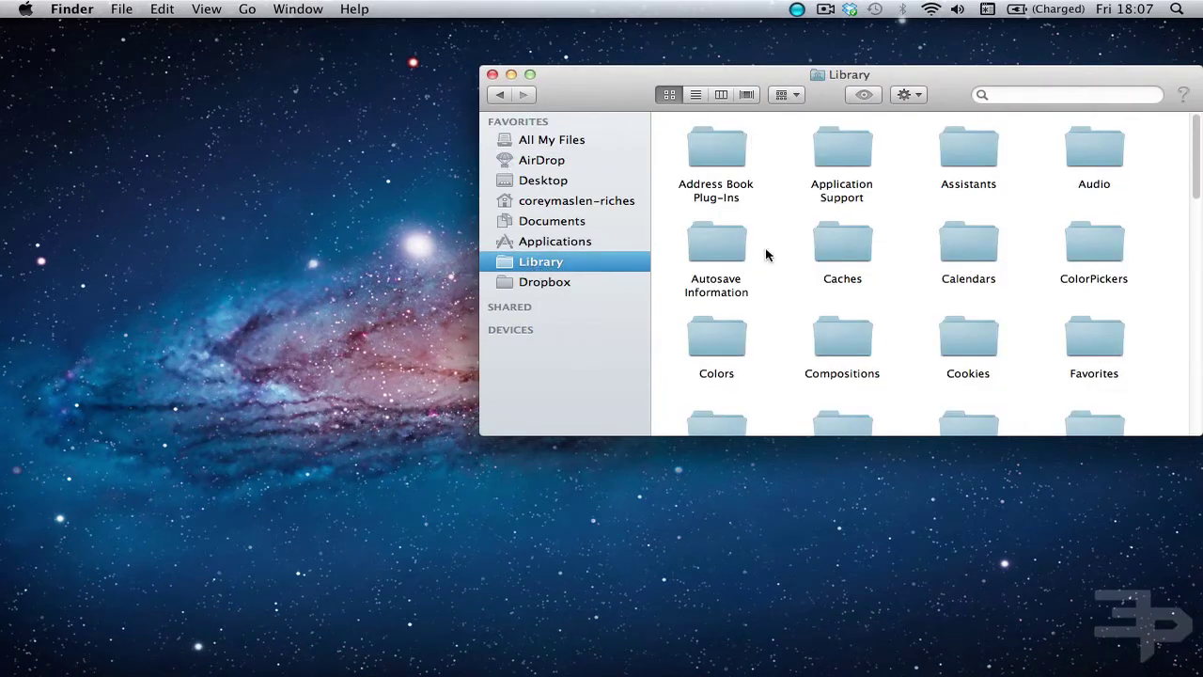
pyautogui.doubleClick(844, 150)
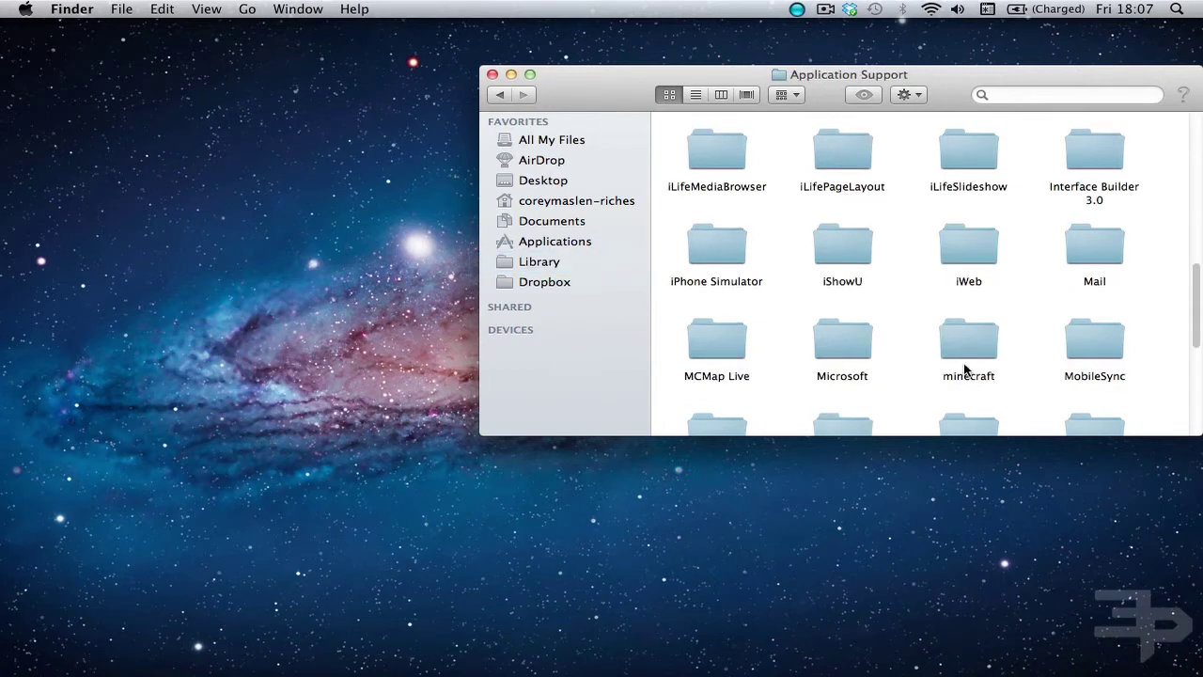
pyautogui.doubleClick(959, 350)
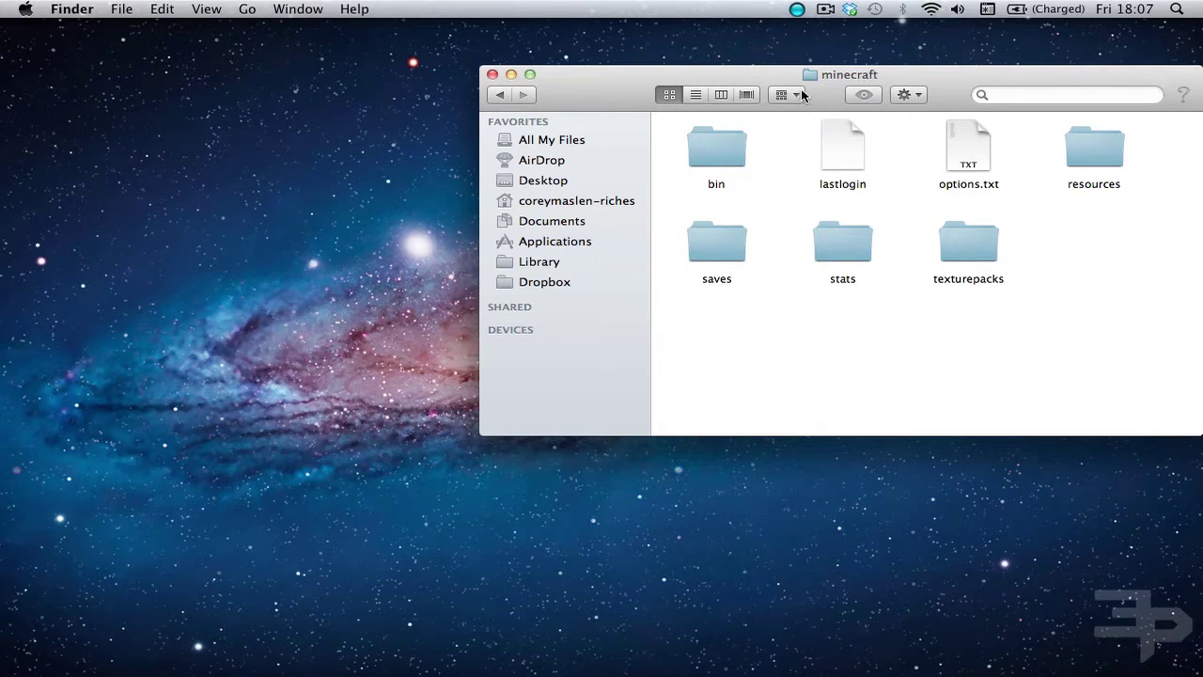
pyautogui.moveTo(843, 75); pyautogui.dragTo(583, 97)
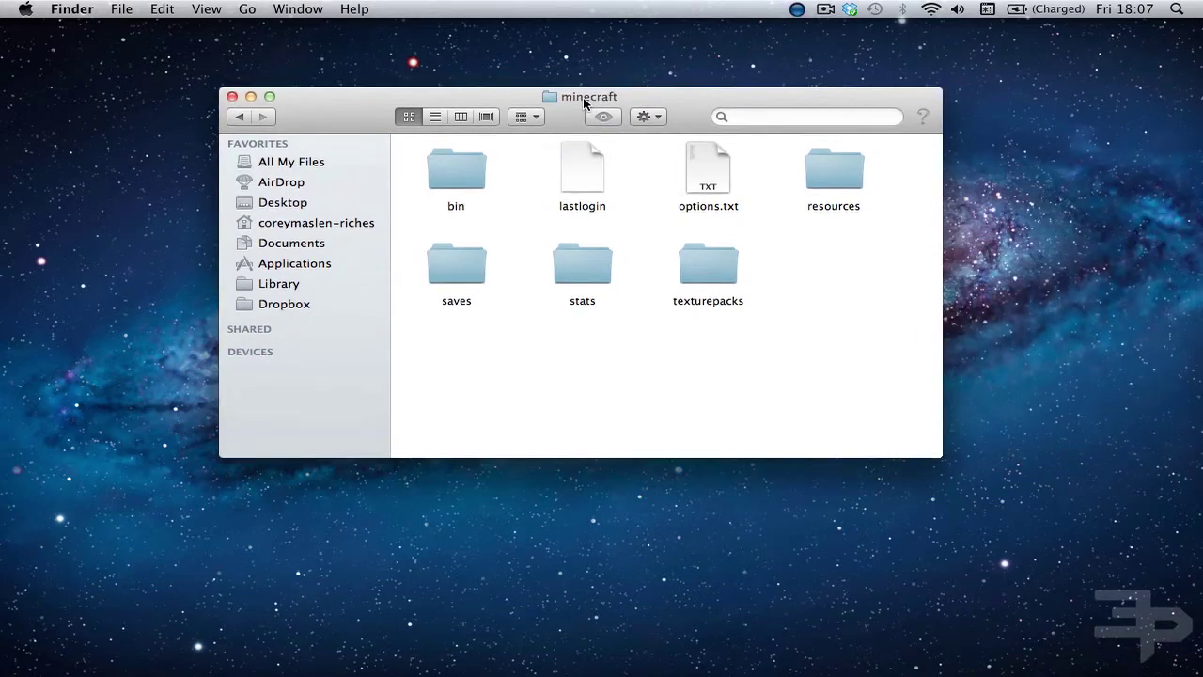
pyautogui.doubleClick(452, 172)
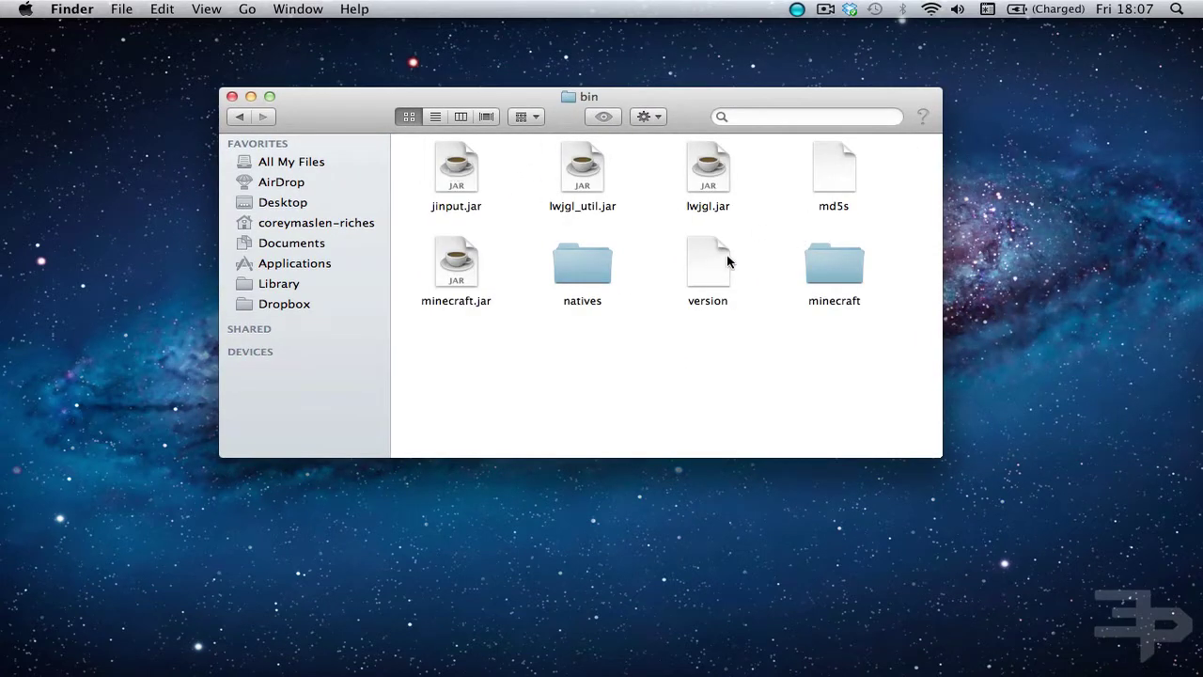
# Move the existing minecraft folder in bin to the Trash and extract minecraft.jar with The Unarchiver.
pyautogui.moveTo(834, 263); pyautogui.dragTo(1140, 647)
pyautogui.rightClick(455, 278)
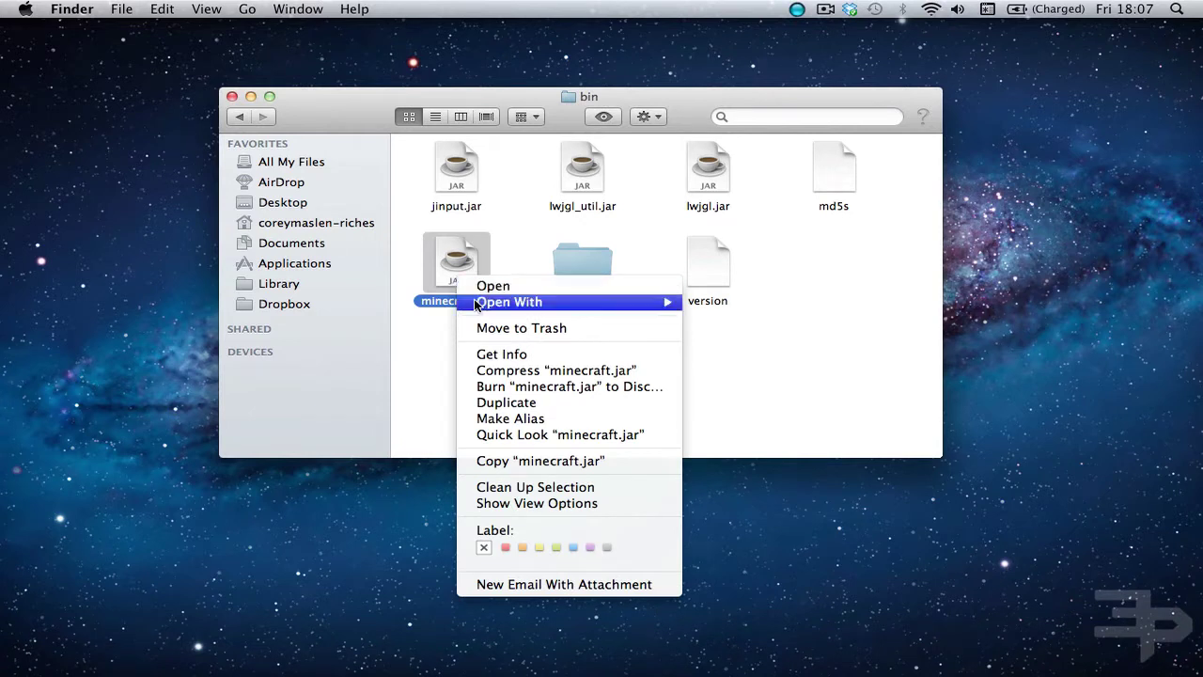
pyautogui.moveTo(480, 307)
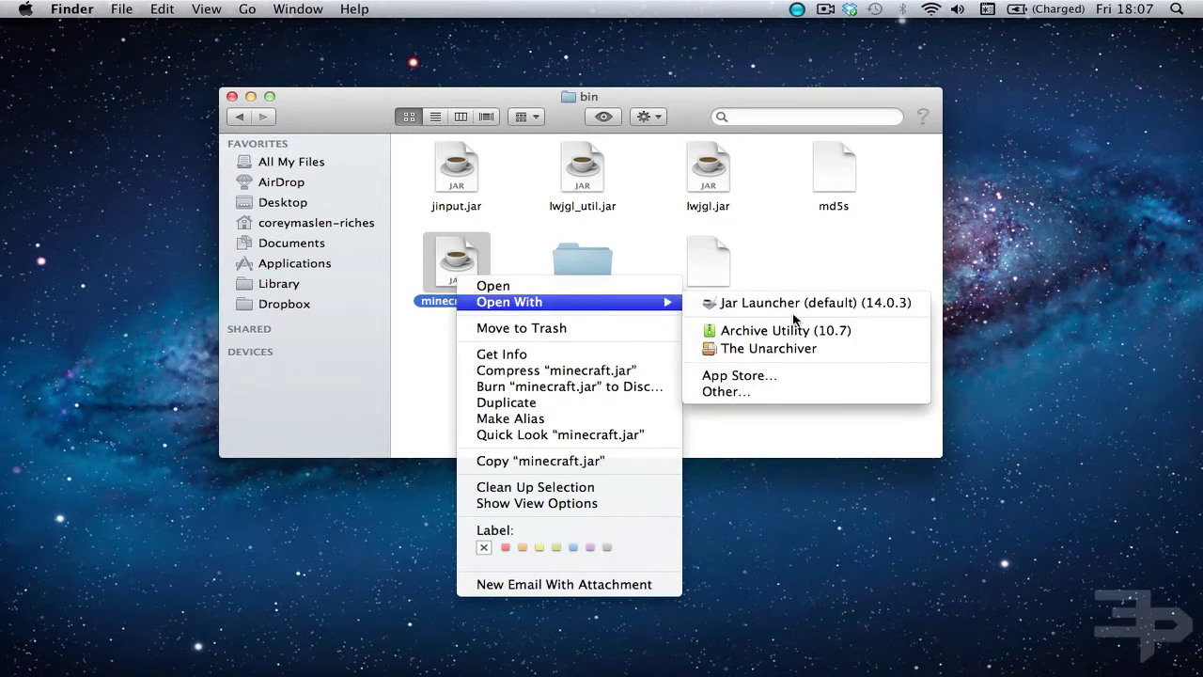
pyautogui.click(792, 349)
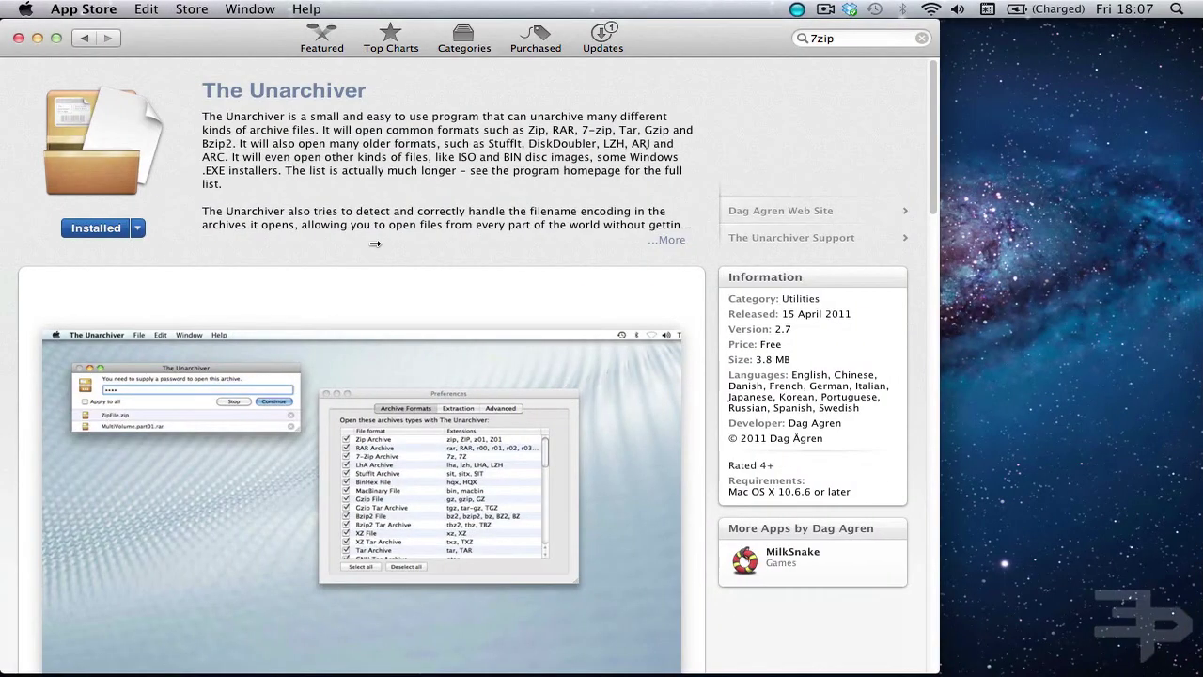
pyautogui.scroll(1, 375, 243)
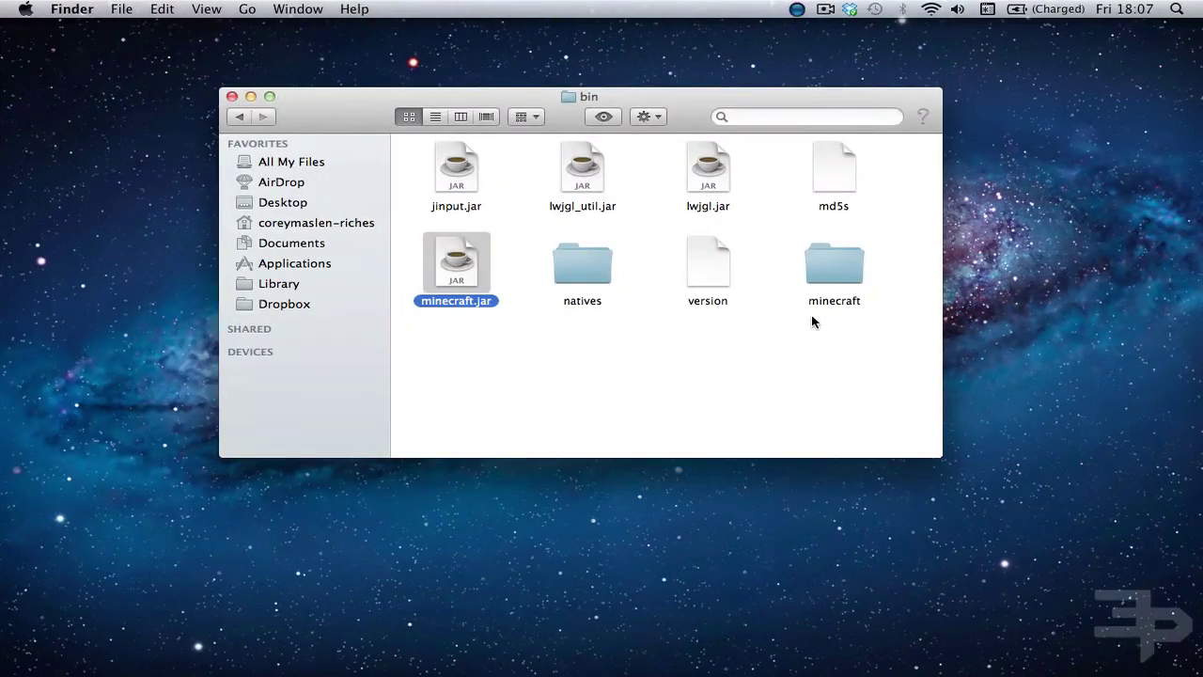
# Open the extracted minecraft folder and move its window and the desktop's Install folder apart.
pyautogui.doubleClick(843, 272)
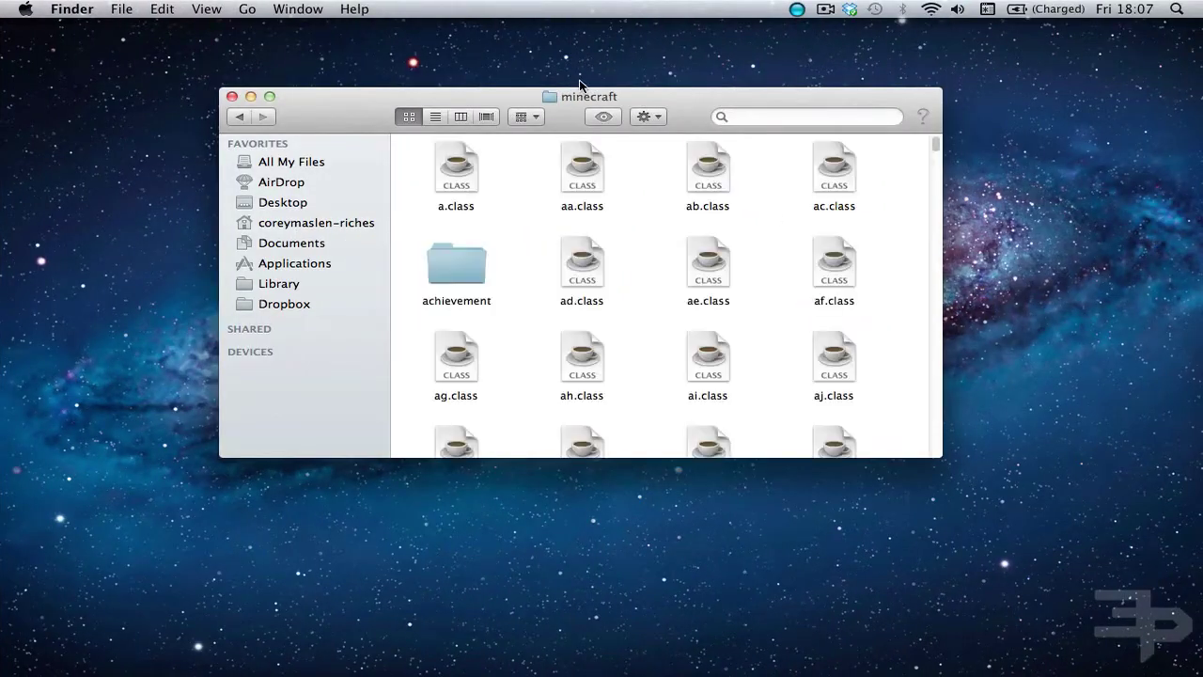
pyautogui.moveTo(581, 98); pyautogui.dragTo(863, 363)
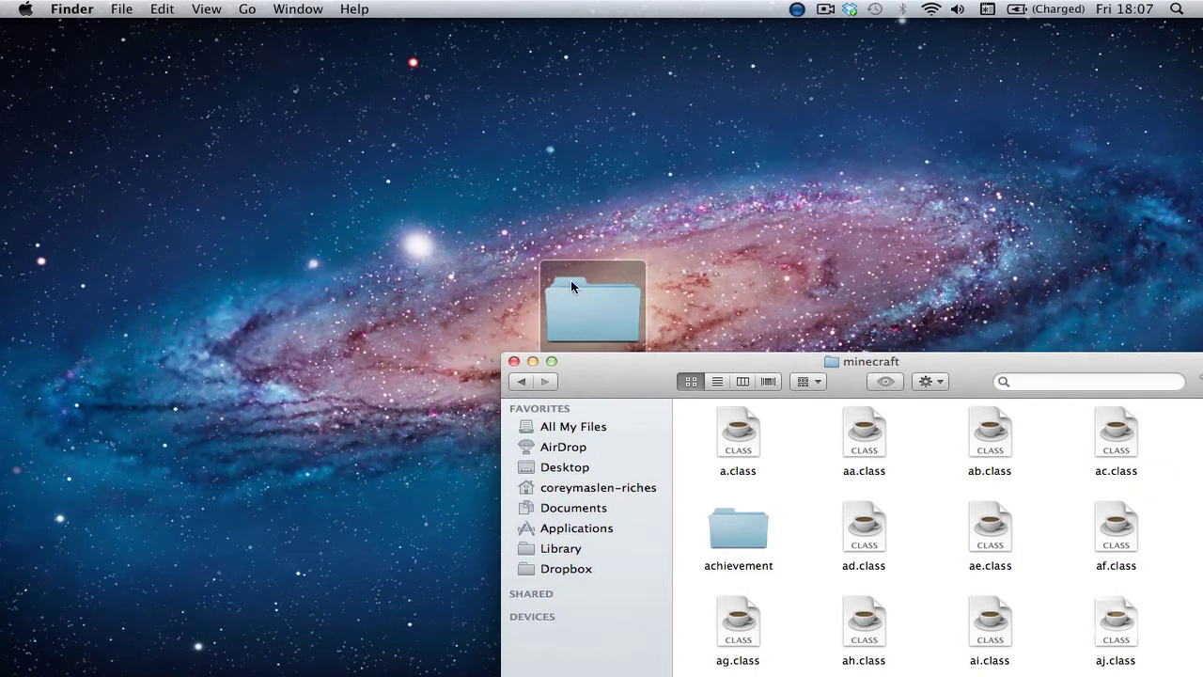
pyautogui.moveTo(571, 286); pyautogui.dragTo(484, 191)
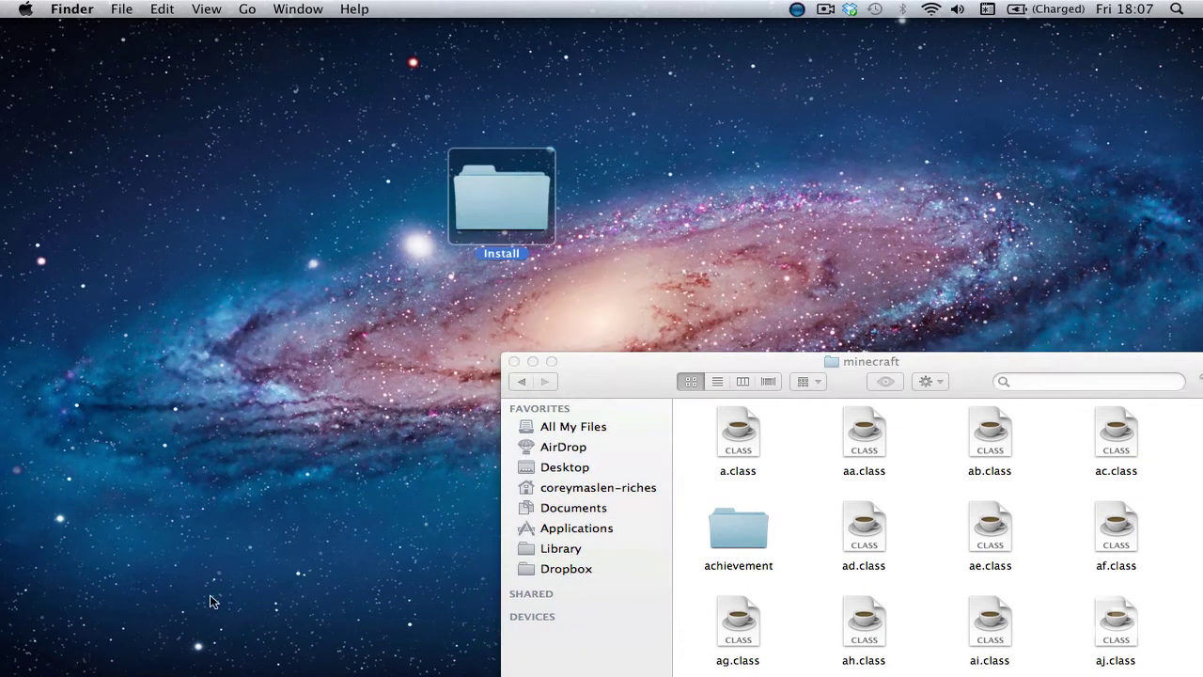
# Open the Planes 1-2 folder from Downloads in a second Finder window and arrange both windows so they are accessible.
pyautogui.moveTo(76, 668)
pyautogui.rightClick(70, 639)
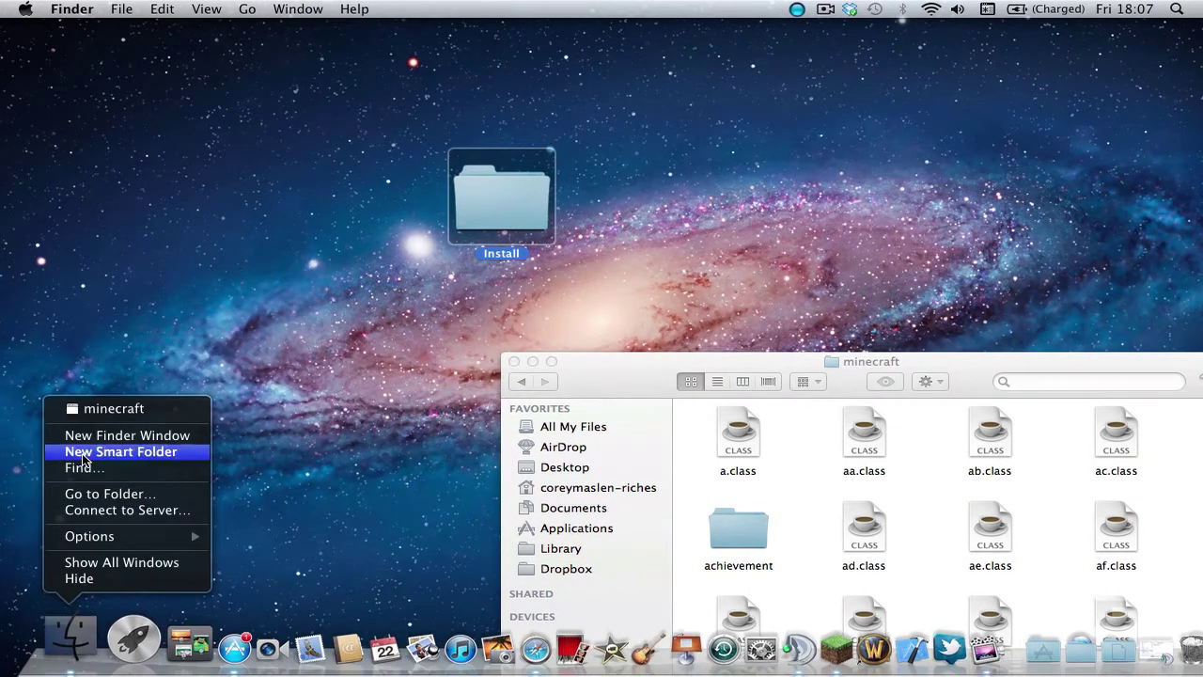
pyautogui.click(92, 436)
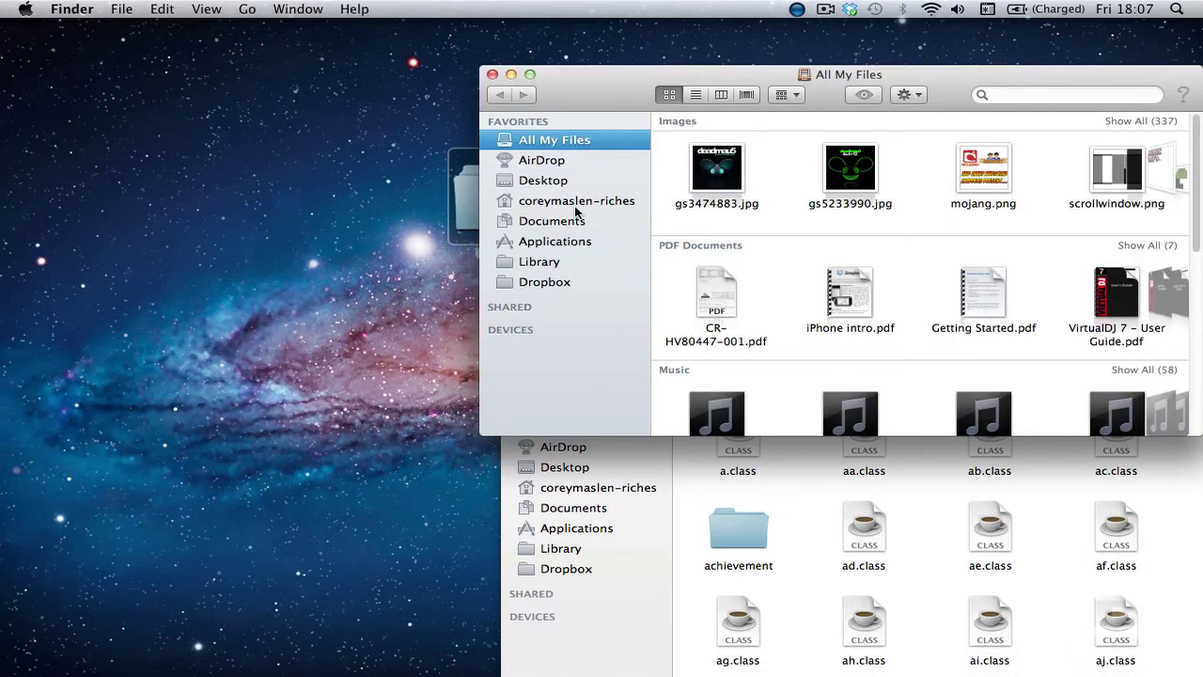
pyautogui.click(569, 200)
pyautogui.click(965, 138)
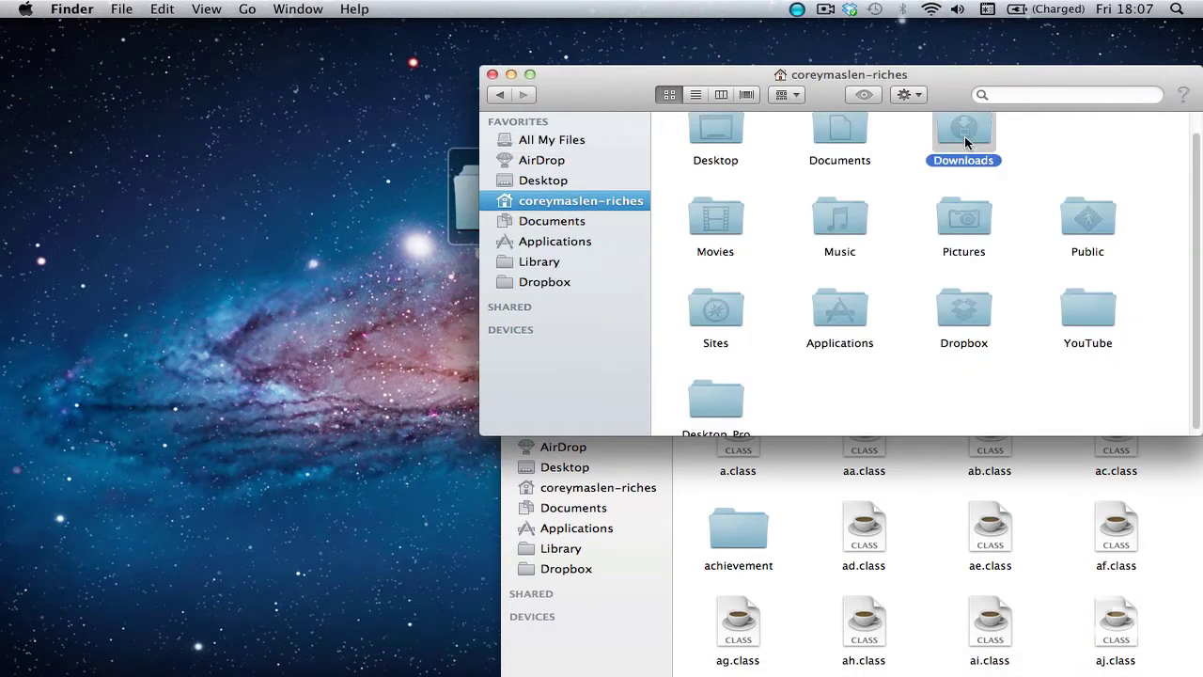
pyautogui.doubleClick(964, 138)
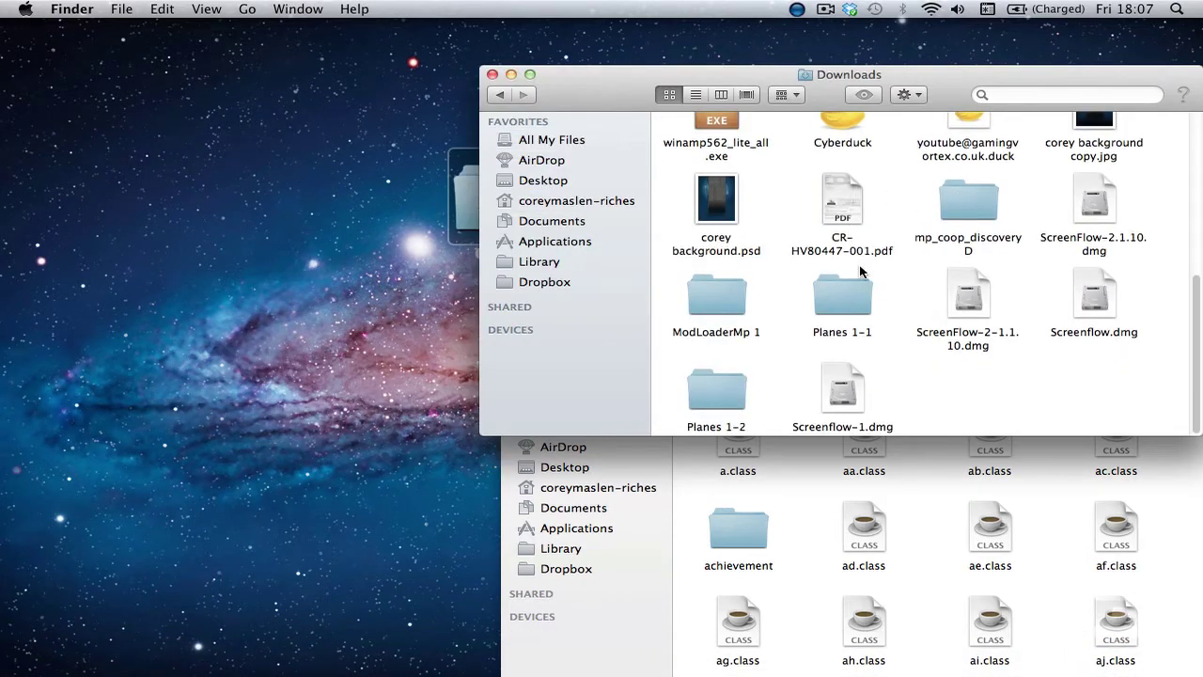
pyautogui.doubleClick(714, 389)
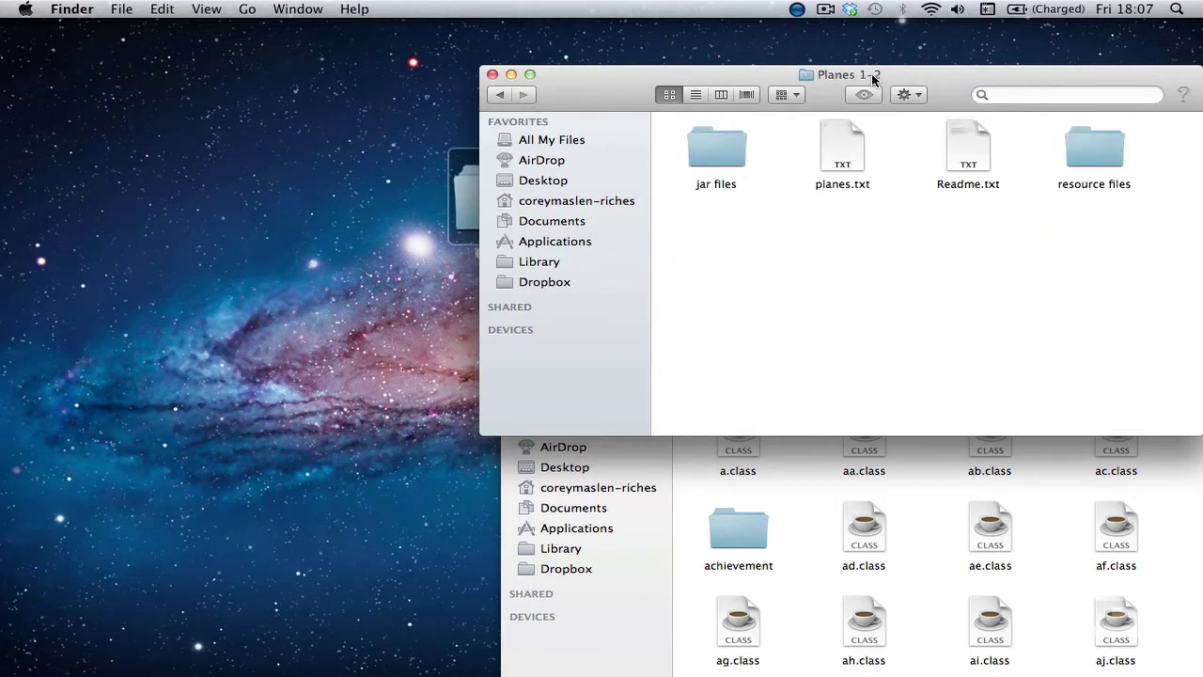
pyautogui.moveTo(833, 74); pyautogui.dragTo(392, 78)
pyautogui.moveTo(911, 361); pyautogui.dragTo(865, 270)
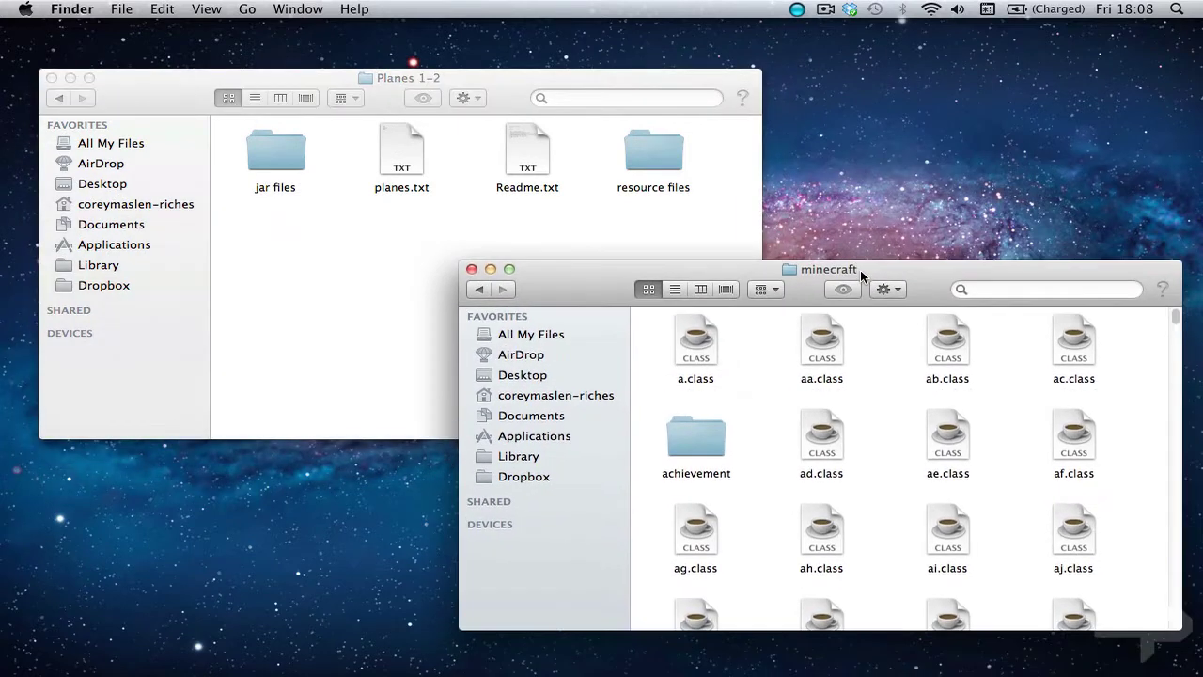
# Open the gui folder inside the planes mod's jar files folder.
pyautogui.doubleClick(269, 151)
pyautogui.scroll(-5, 658, 320)
pyautogui.scroll(-5, 645, 354)
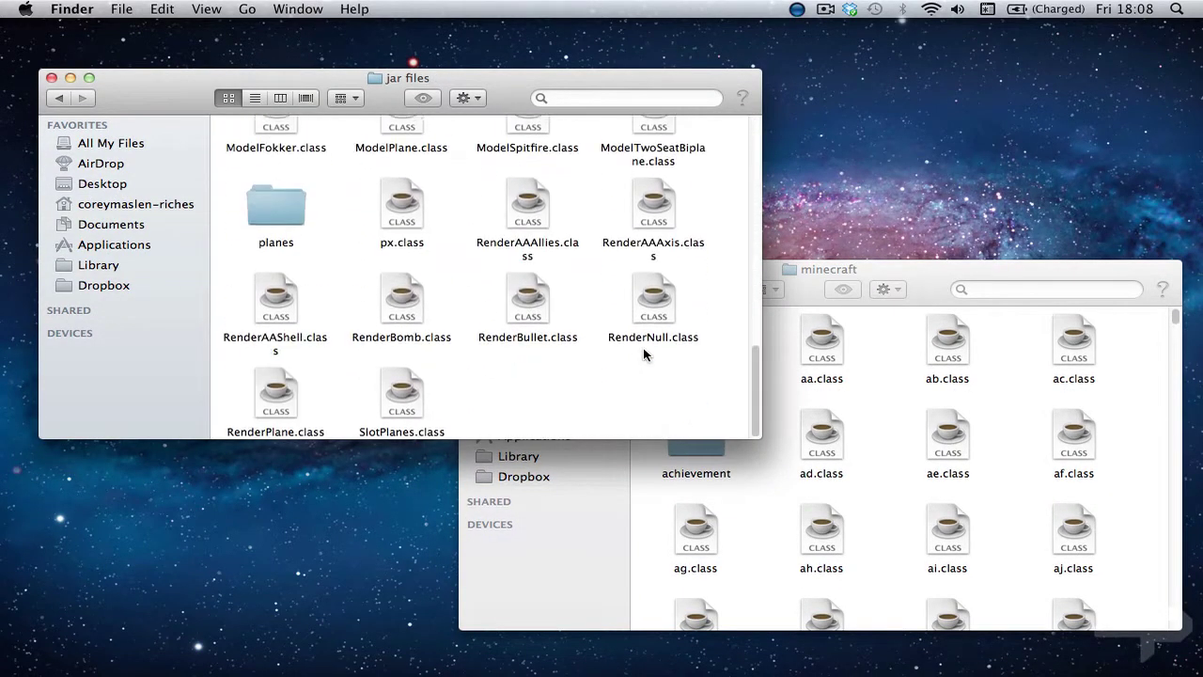
pyautogui.scroll(3, 649, 324)
pyautogui.scroll(3, 649, 324)
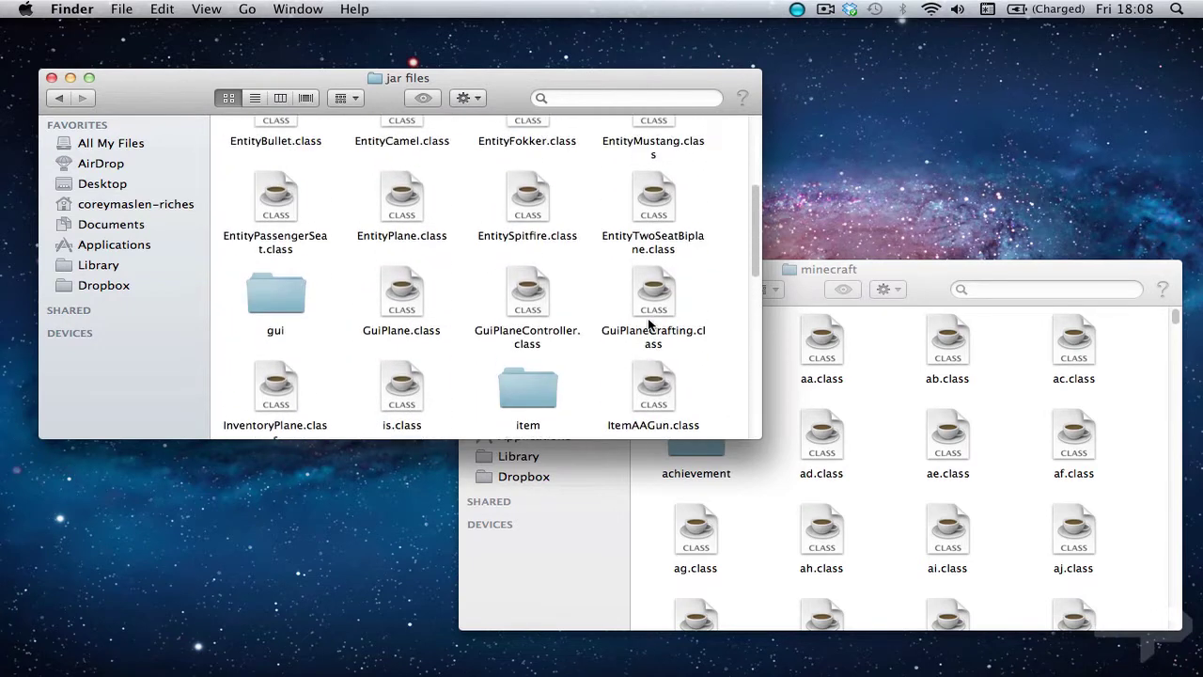
pyautogui.click(269, 292)
pyautogui.doubleClick(269, 291)
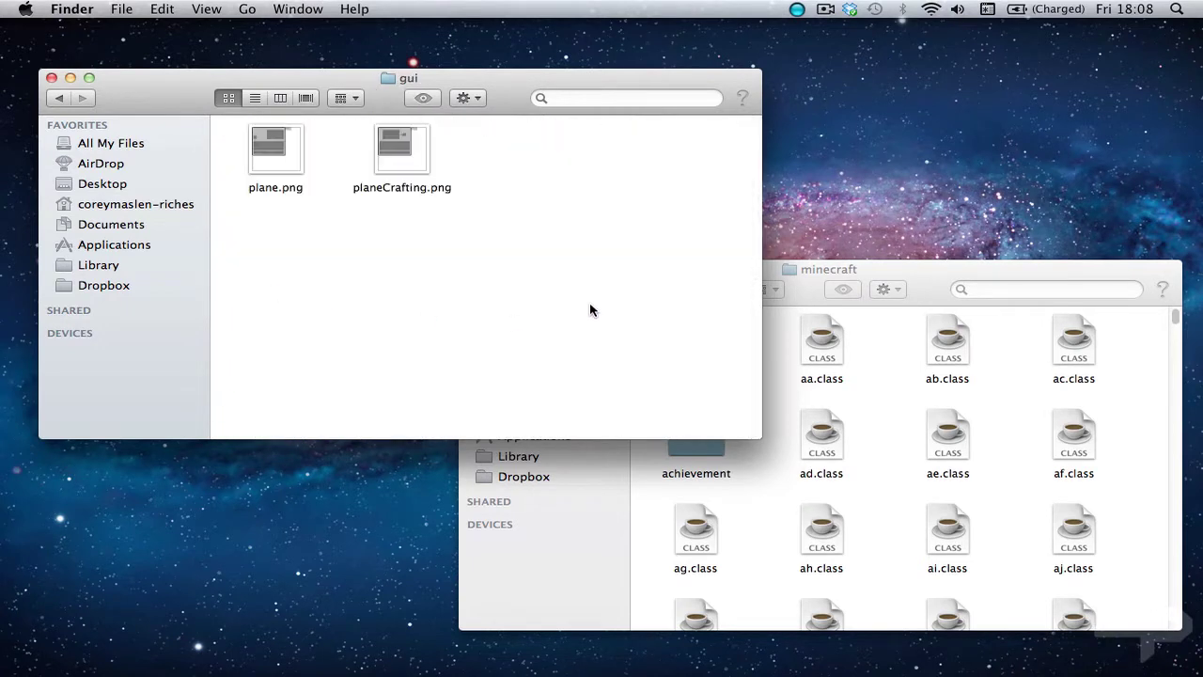
# Find and open the gui folder inside the extracted minecraft folder.
pyautogui.click(766, 515)
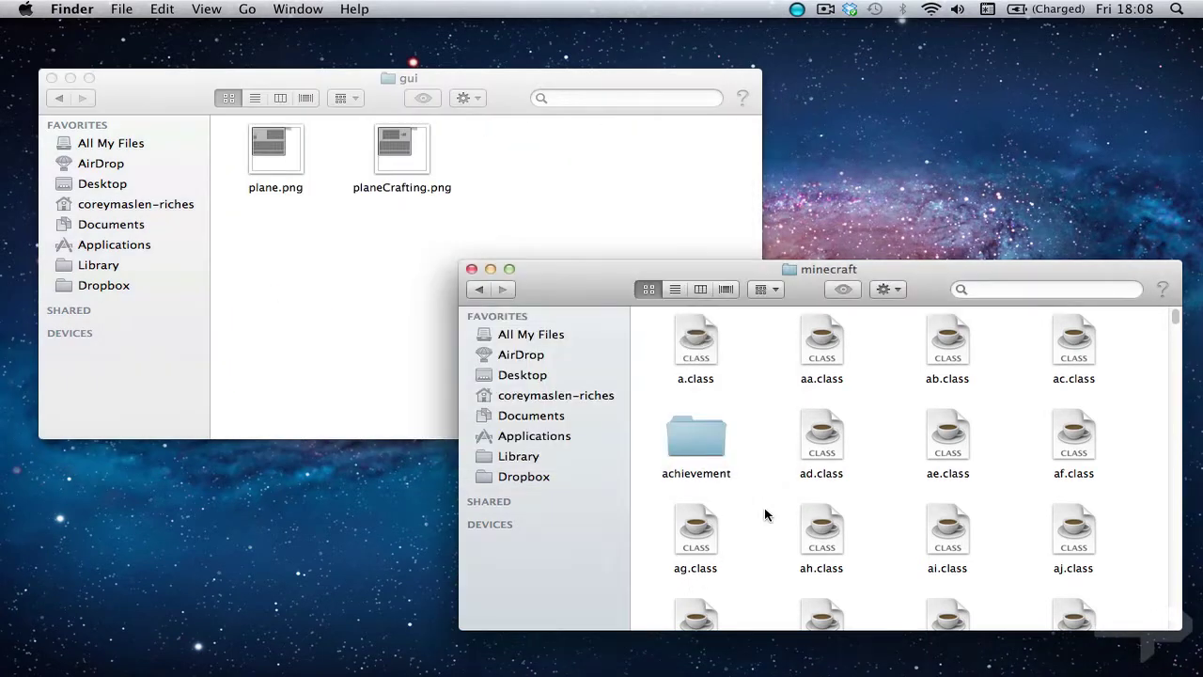
pyautogui.write('gui')
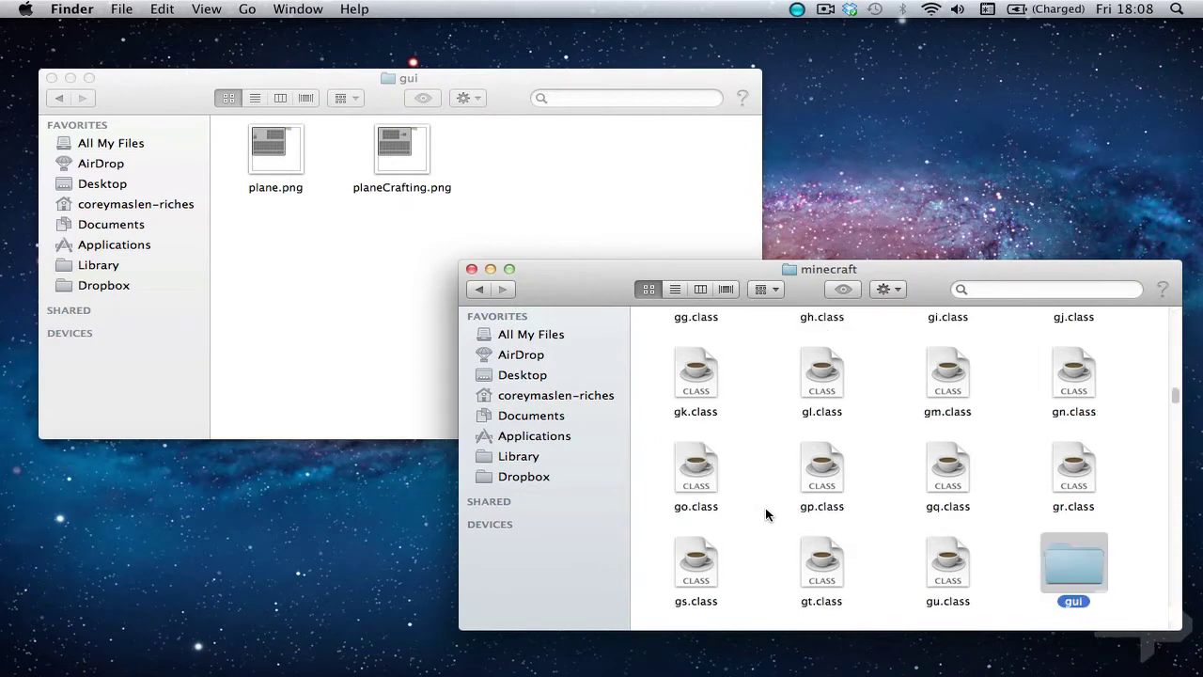
pyautogui.doubleClick(1069, 564)
# Copy plane.png and planeCrafting.png from the mod's gui folder into the extracted minecraft gui folder.
pyautogui.click(356, 262)
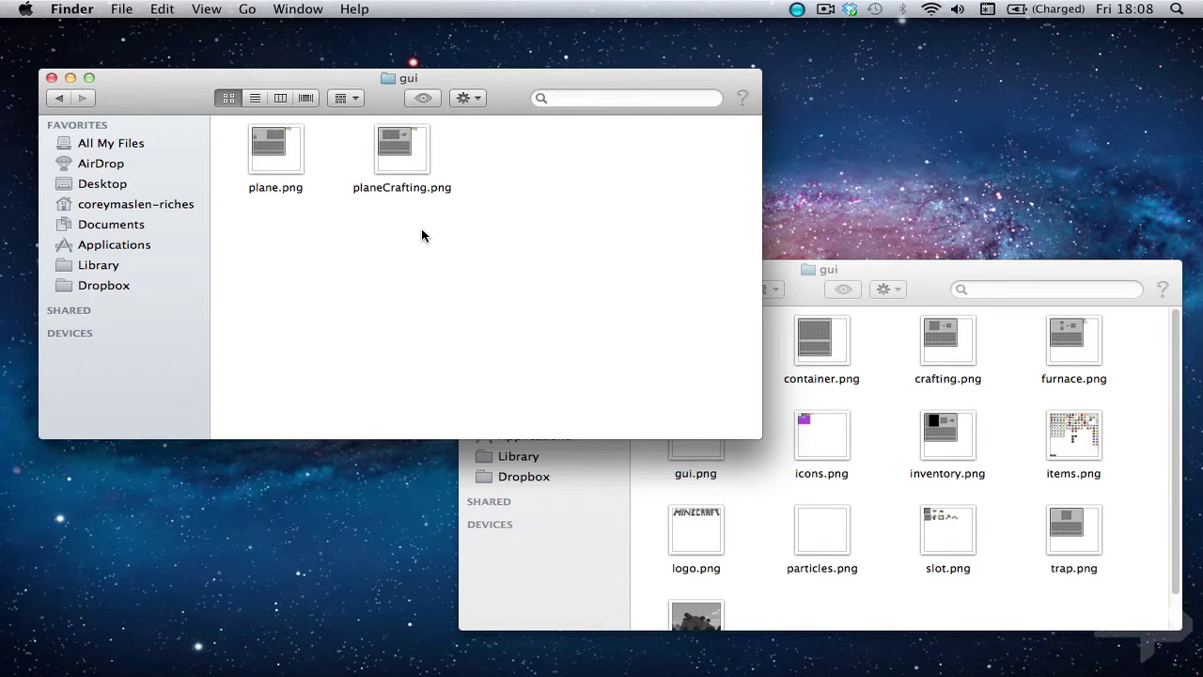
pyautogui.press('super+a')
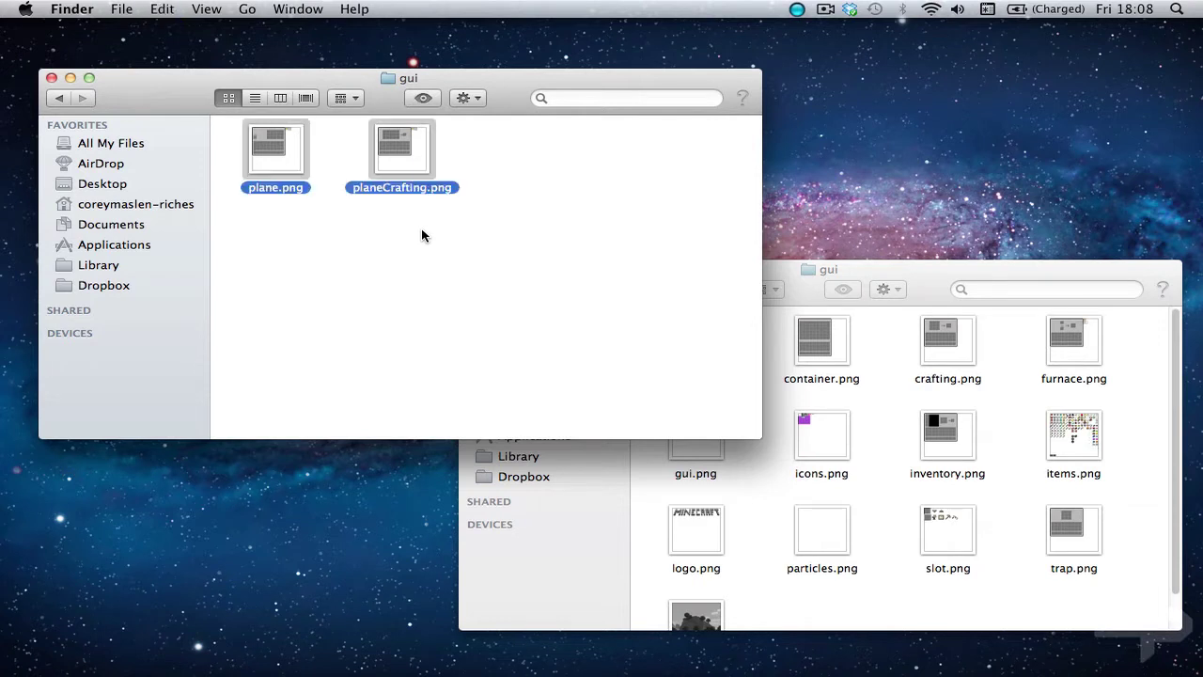
pyautogui.click(804, 603)
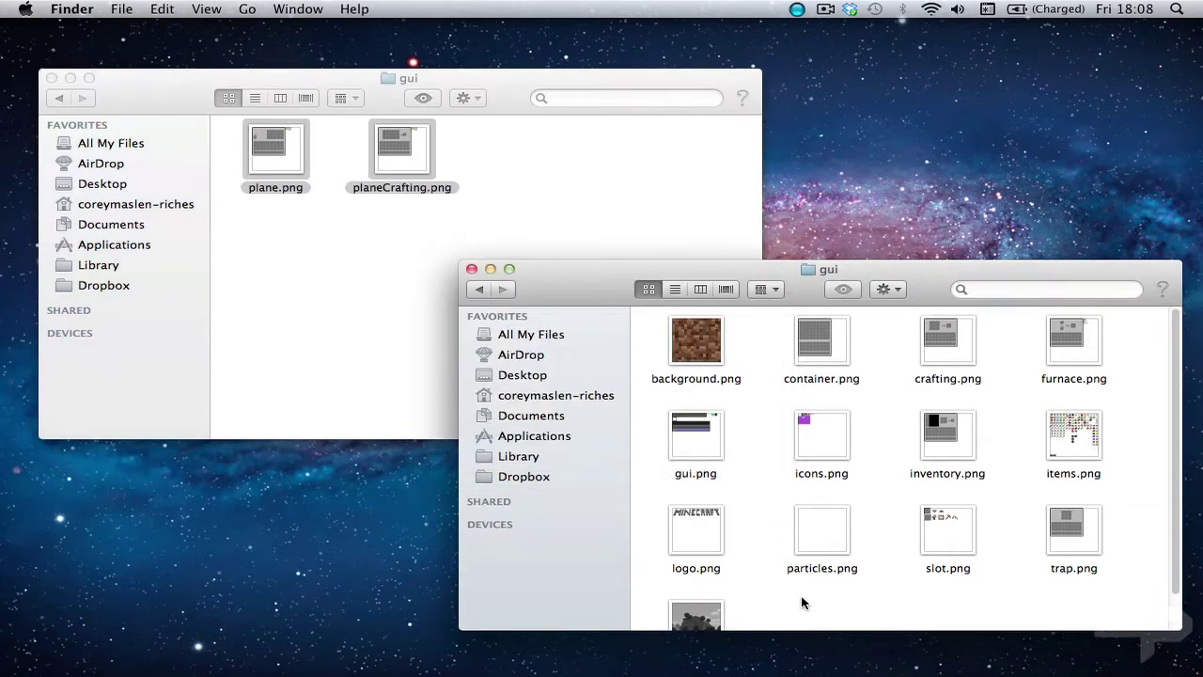
pyautogui.press('super+v')
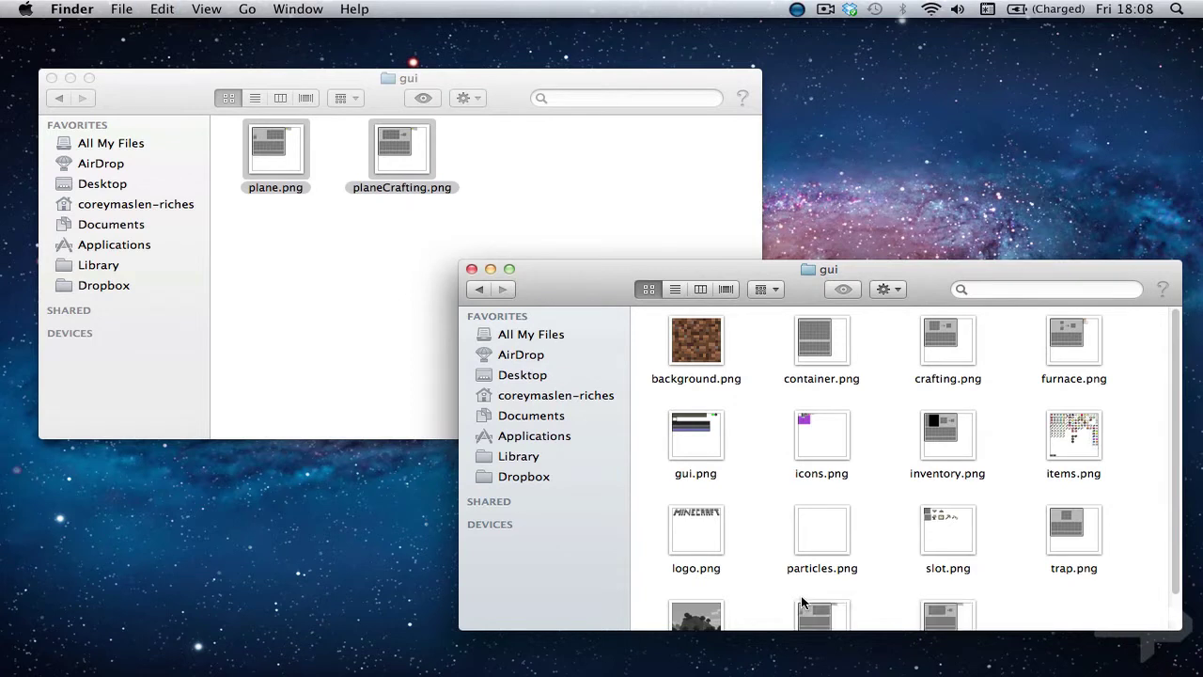
pyautogui.scroll(1, 736, 500)
pyautogui.scroll(-2, 735, 501)
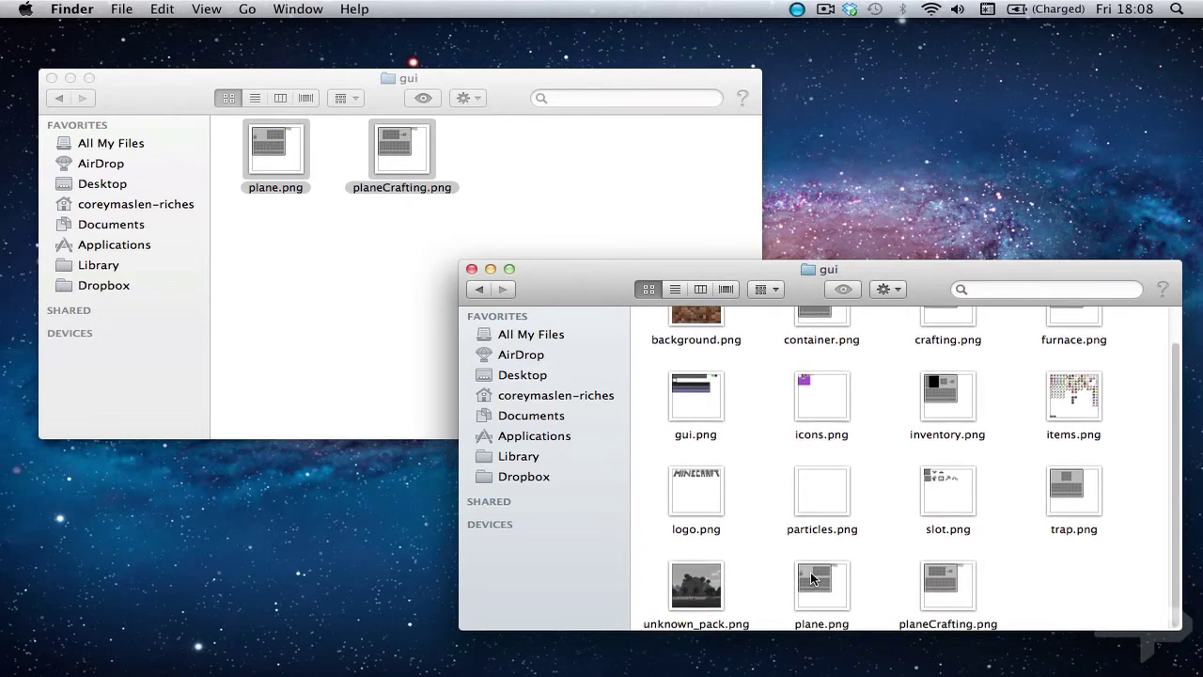
# Return to the extracted minecraft folder and open its item folder.
pyautogui.click(479, 287)
pyautogui.scroll(-2, 917, 529)
pyautogui.scroll(-10, 918, 522)
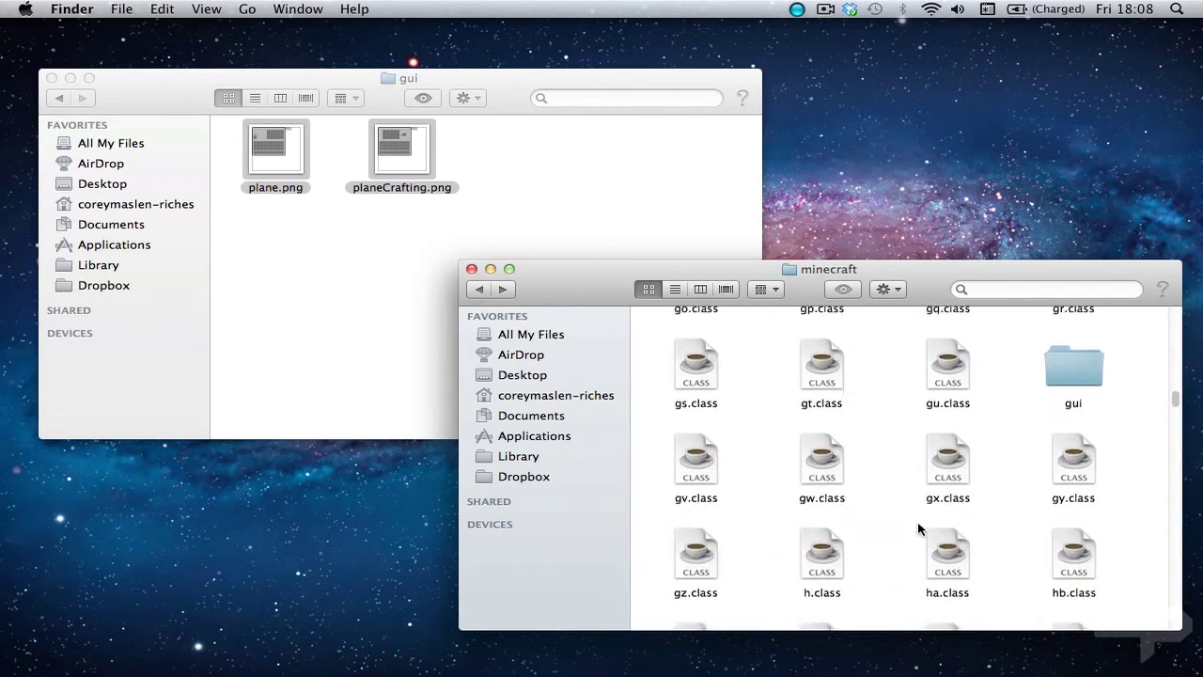
pyautogui.scroll(-5, 918, 527)
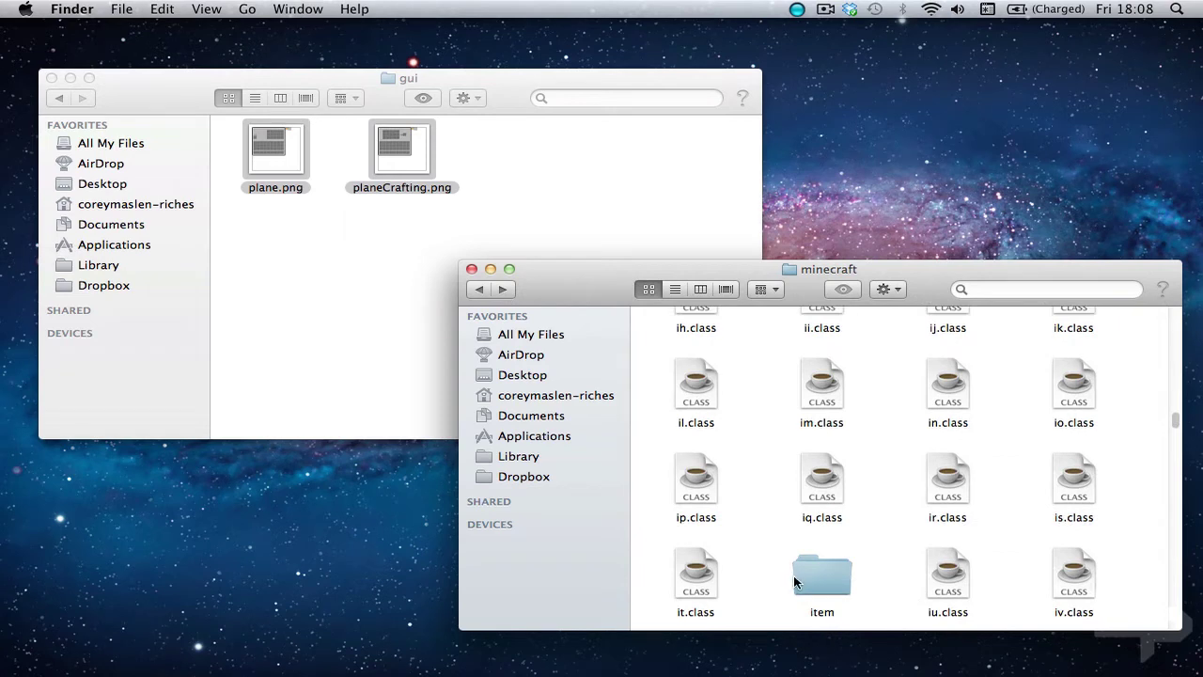
pyautogui.doubleClick(793, 575)
# Return to the planes mod's jar files folder and open its item folder.
pyautogui.click(309, 157)
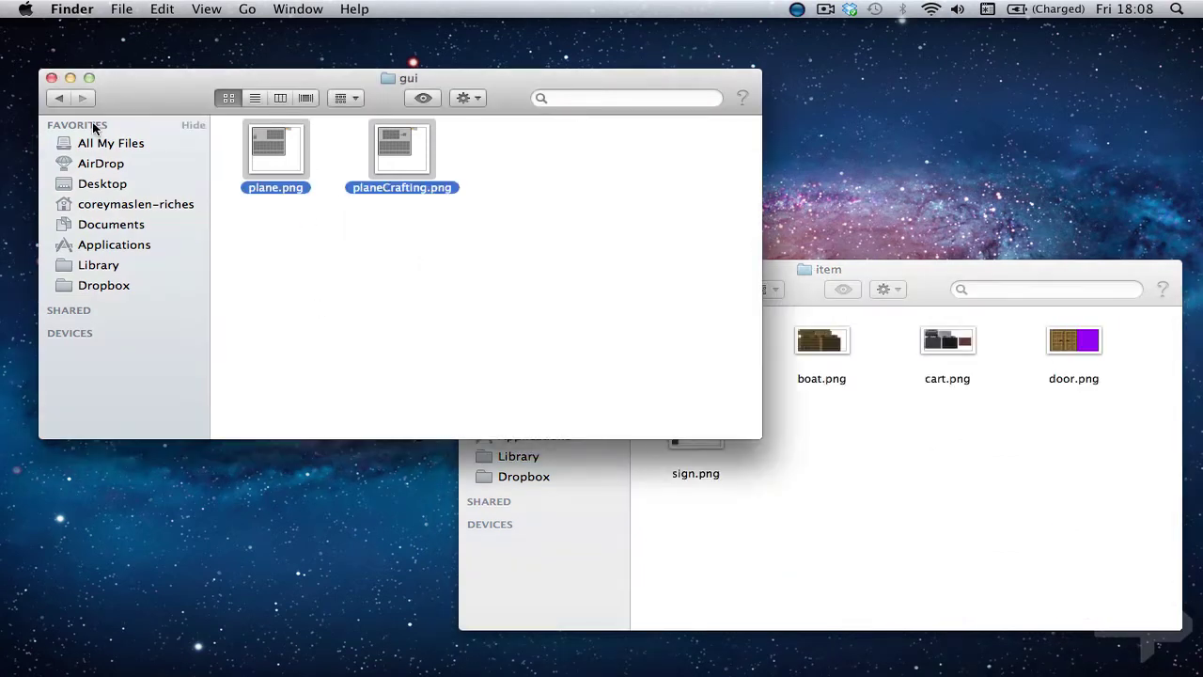
pyautogui.click(56, 97)
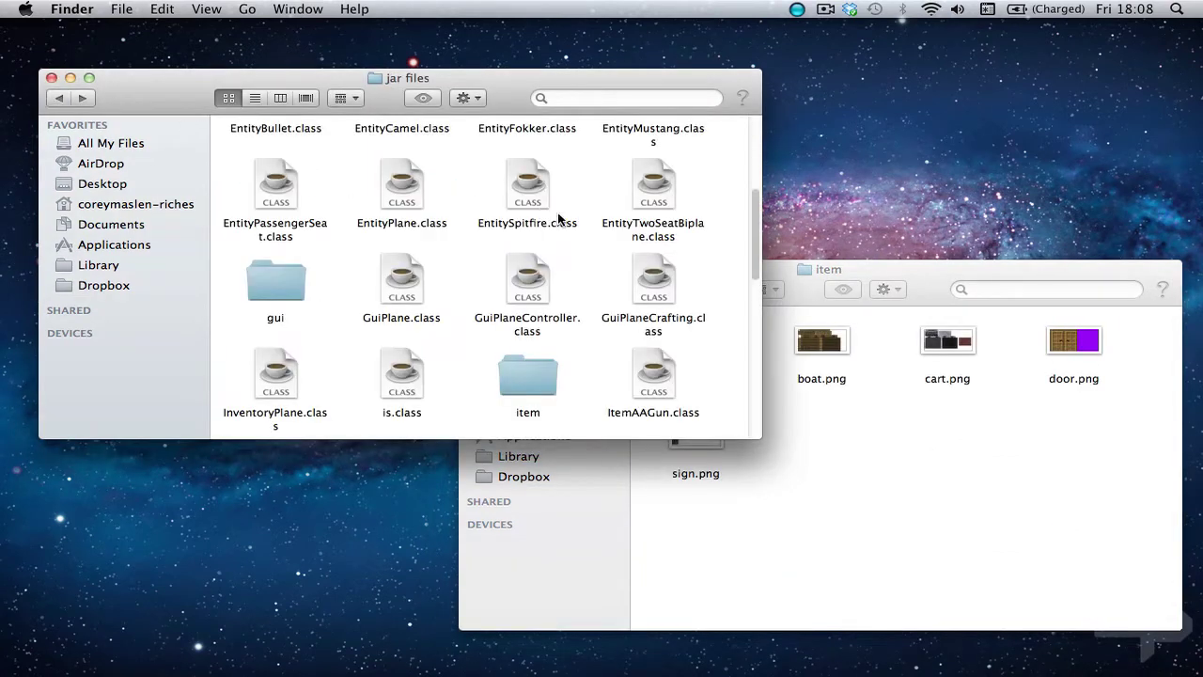
pyautogui.doubleClick(528, 380)
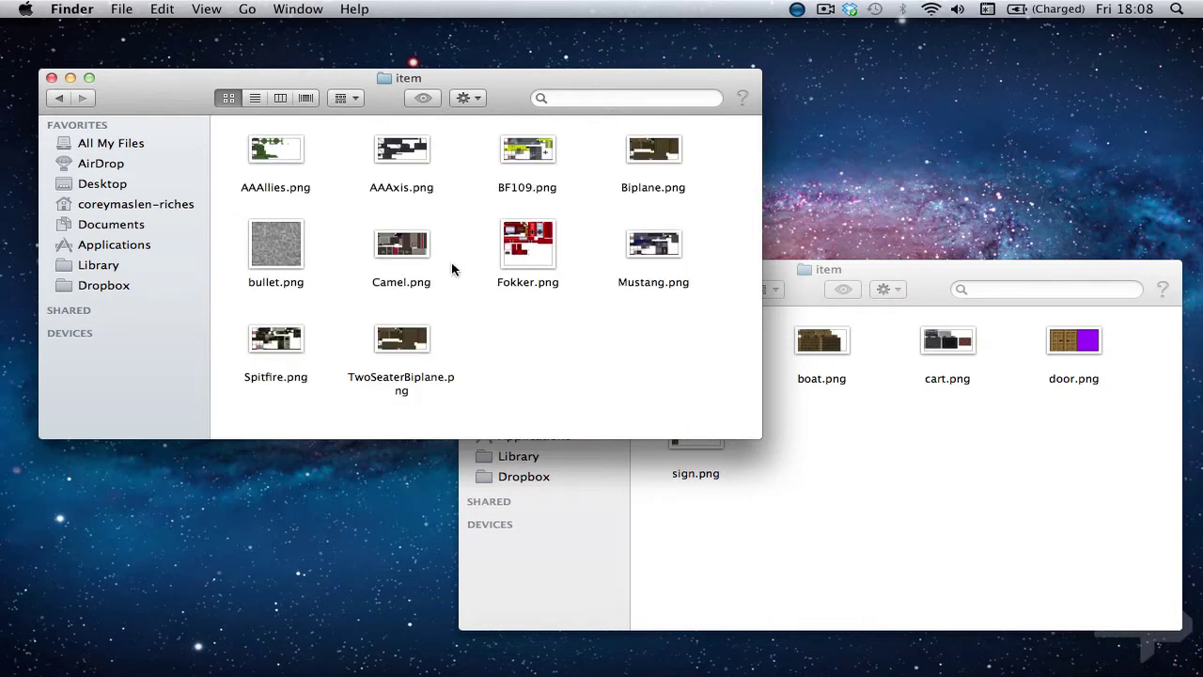
# Copy all the images from the mod's item folder into the extracted minecraft item folder.
pyautogui.press('super+a')
pyautogui.click(876, 458)
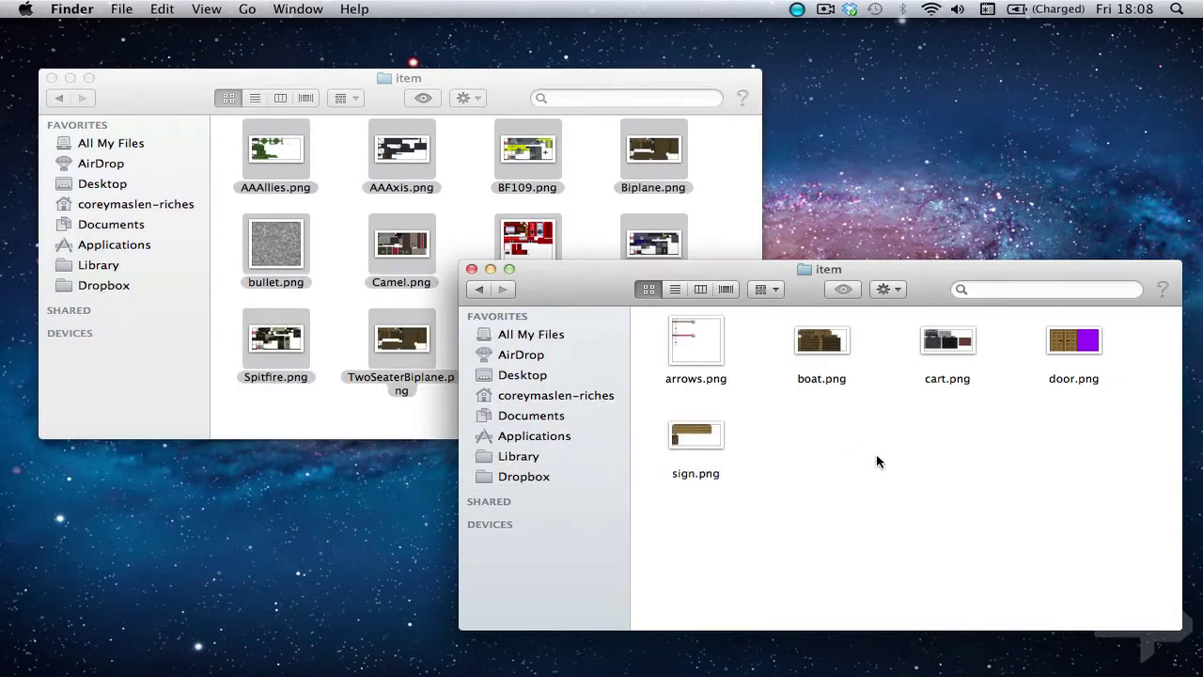
pyautogui.press('super+v')
pyautogui.scroll(-3, 741, 433)
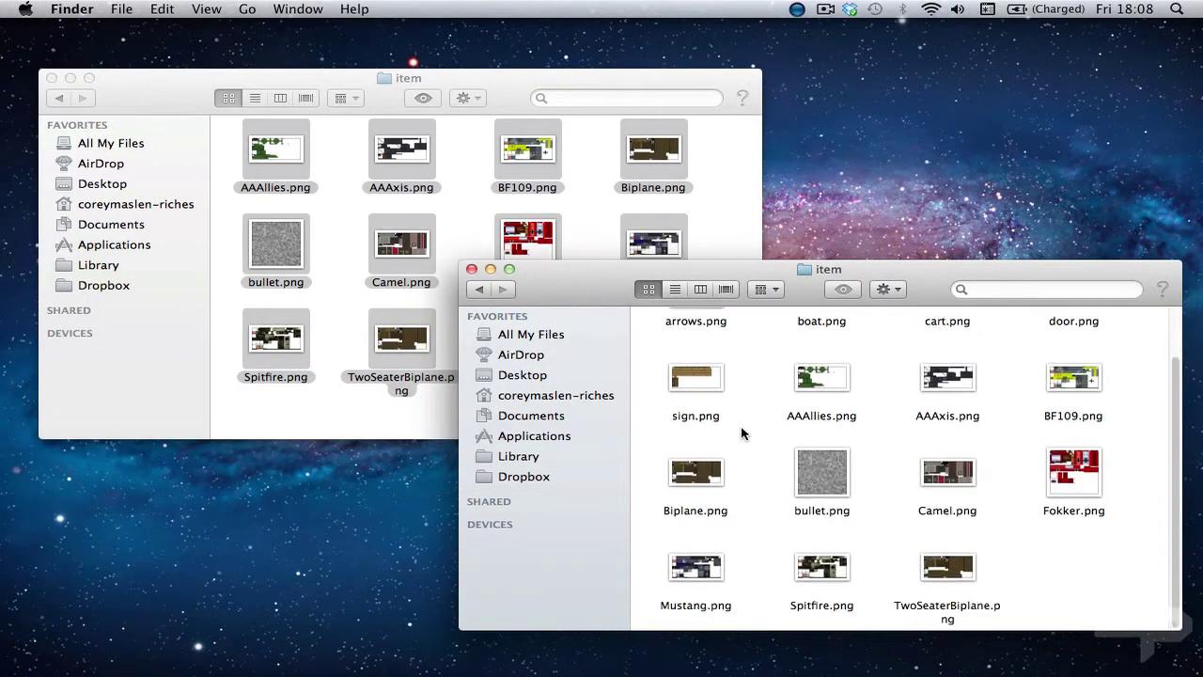
pyautogui.scroll(3, 741, 433)
pyautogui.scroll(-3, 742, 433)
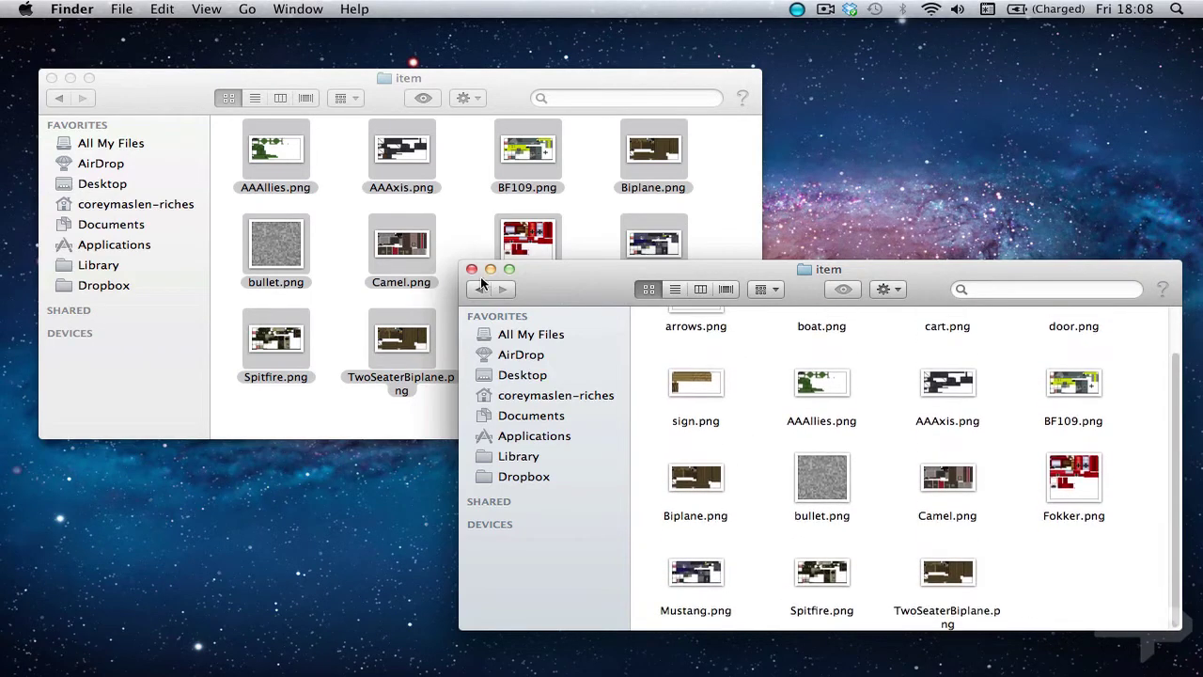
# Go back to the jar files and extracted minecraft folders, and select everything in jar files except the gui and item folders.
pyautogui.click(56, 99)
pyautogui.click(760, 514)
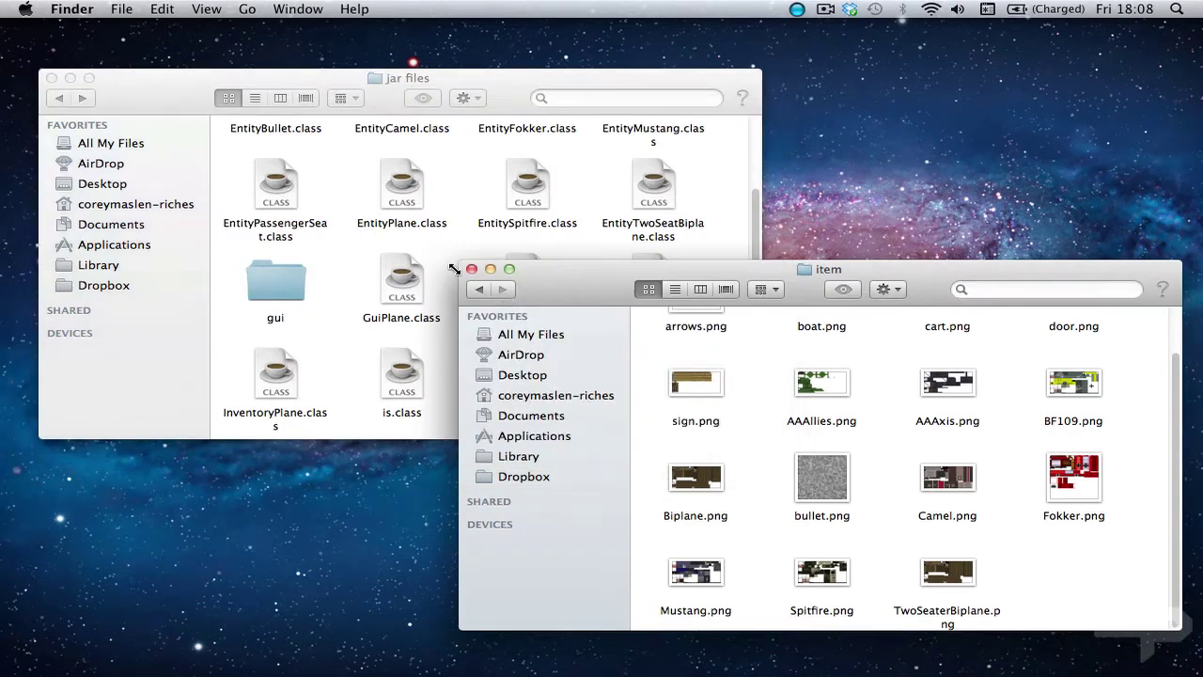
pyautogui.click(480, 290)
pyautogui.scroll(-10, 373, 252)
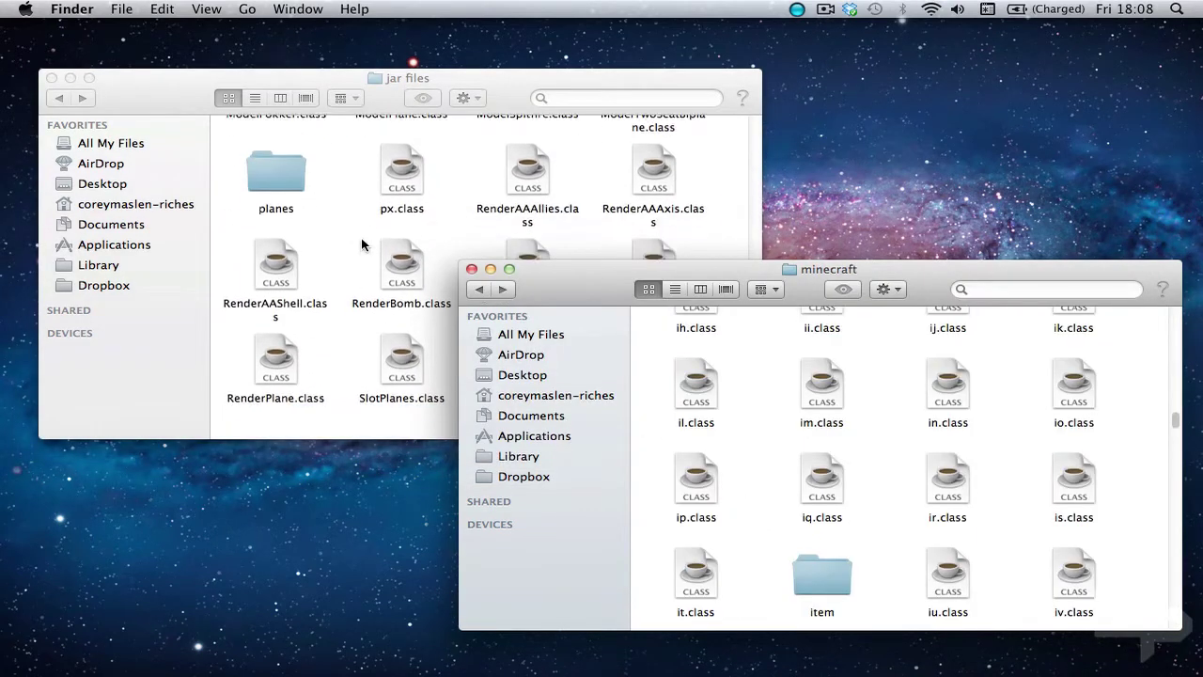
pyautogui.click(362, 245)
pyautogui.press('super+a')
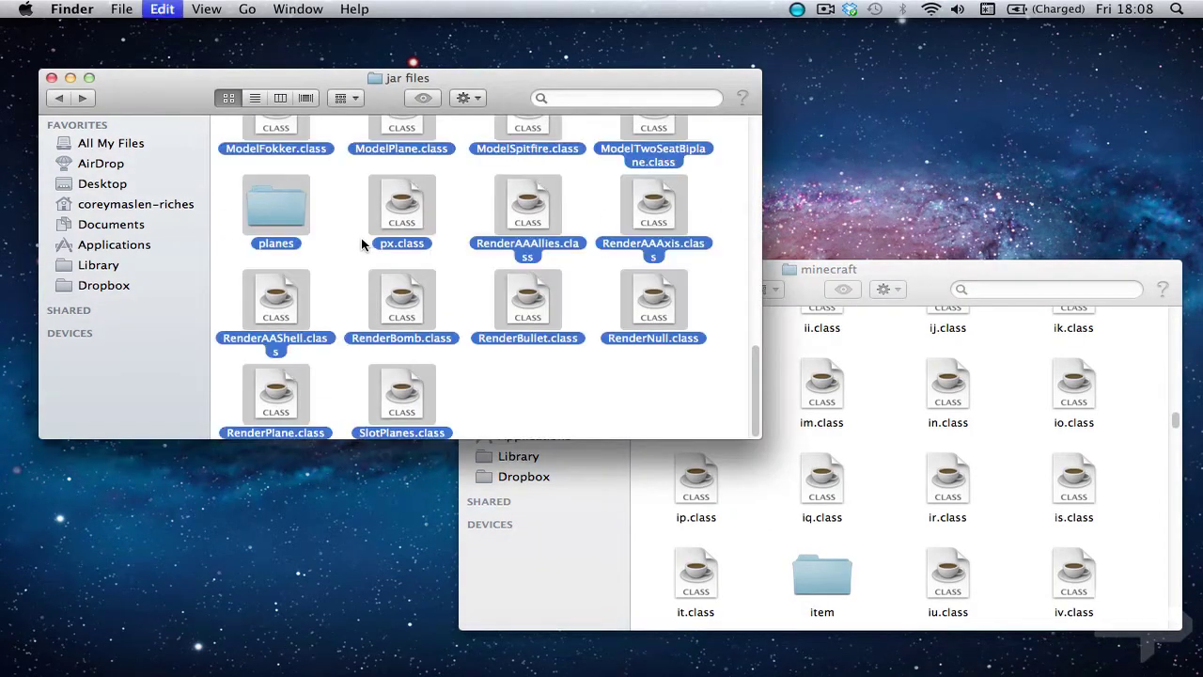
pyautogui.scroll(5, 362, 245)
pyautogui.scroll(1, 362, 244)
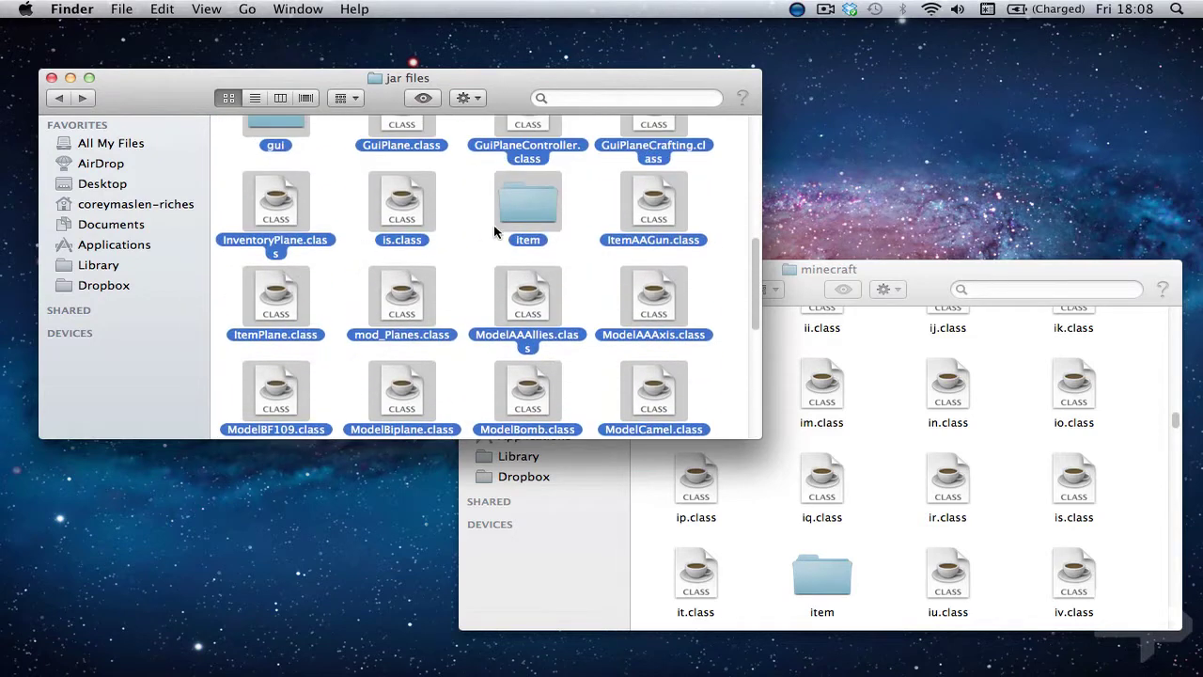
pyautogui.keyDown('super'); pyautogui.click(533, 209); pyautogui.keyUp('super')
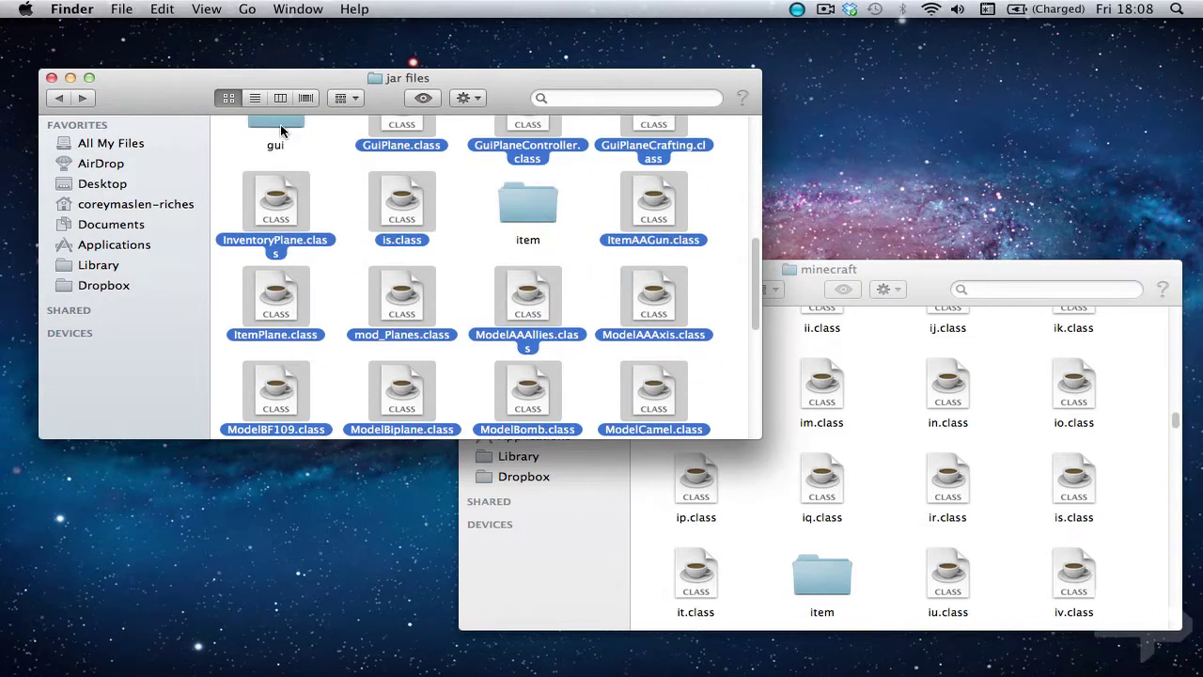
pyautogui.scroll(1, 408, 231)
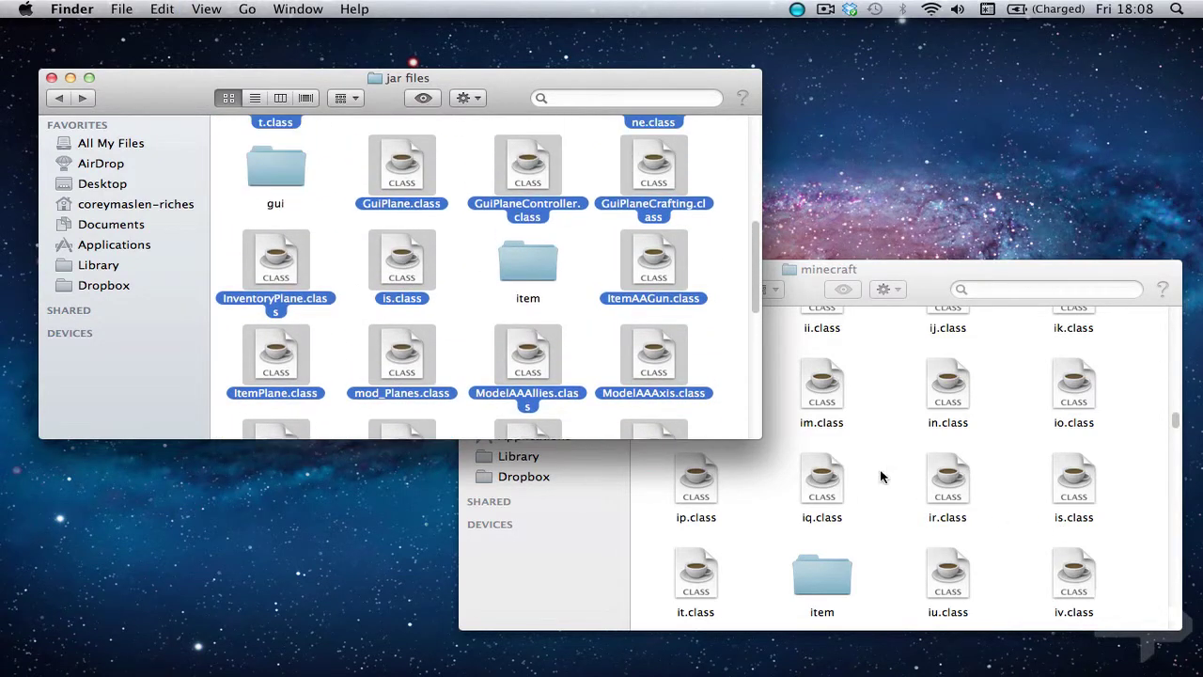
# Copy the selected mod files into the extracted minecraft folder, replacing all existing files with matching names.
pyautogui.moveTo(884, 481); pyautogui.dragTo(887, 483)
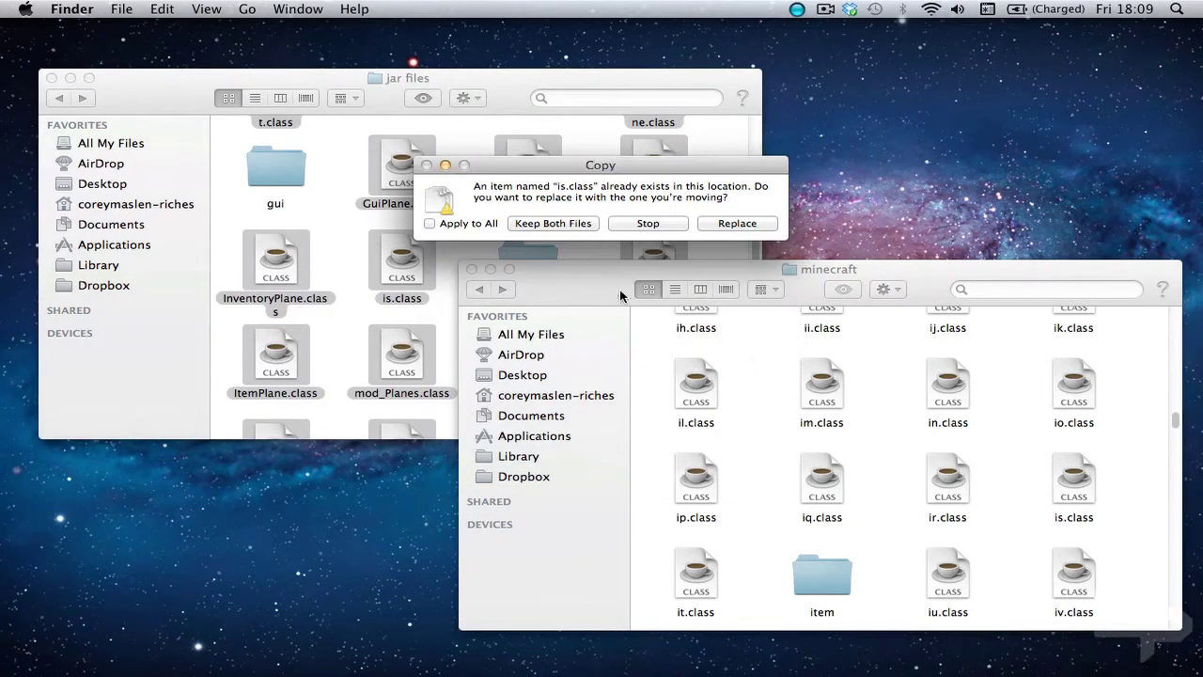
pyautogui.click(430, 223)
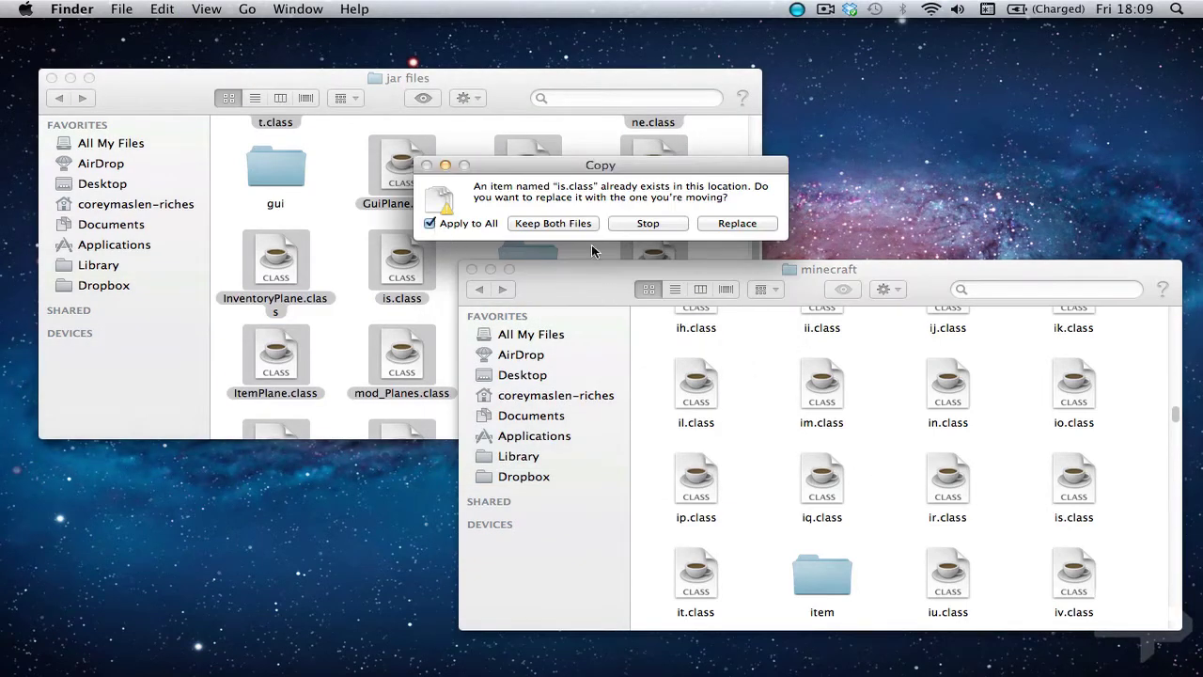
pyautogui.click(738, 223)
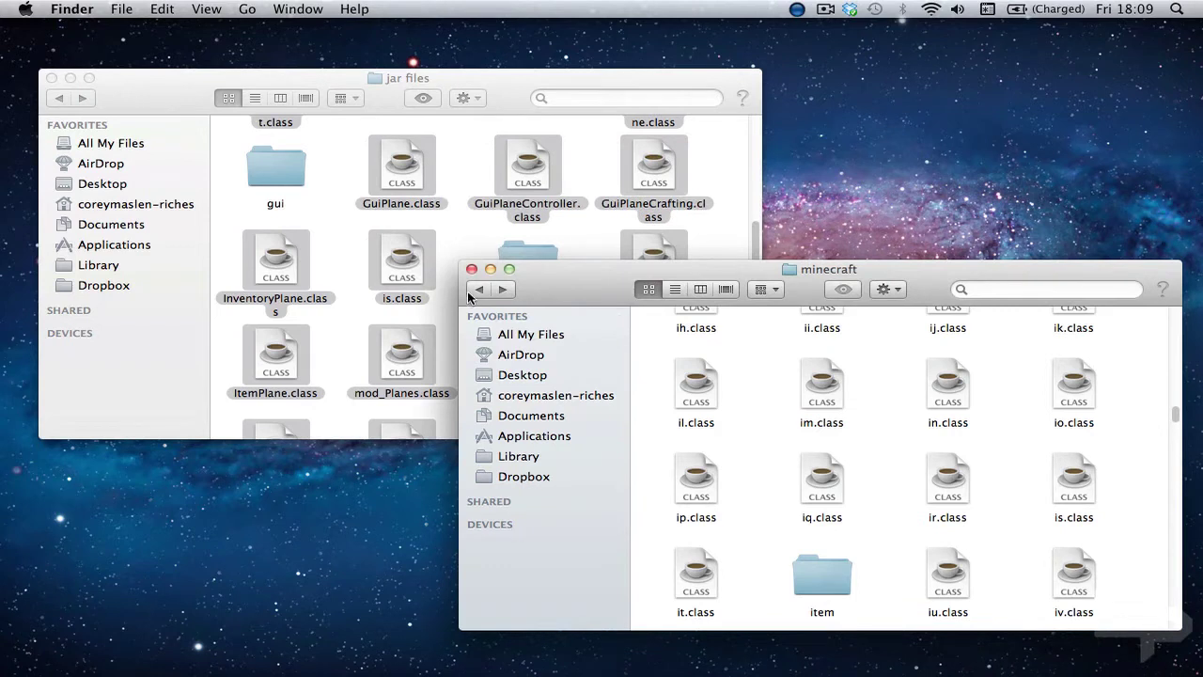
# Open the resources folder in the main minecraft folder and the resource files folder in Planes 1-2.
pyautogui.click(478, 289)
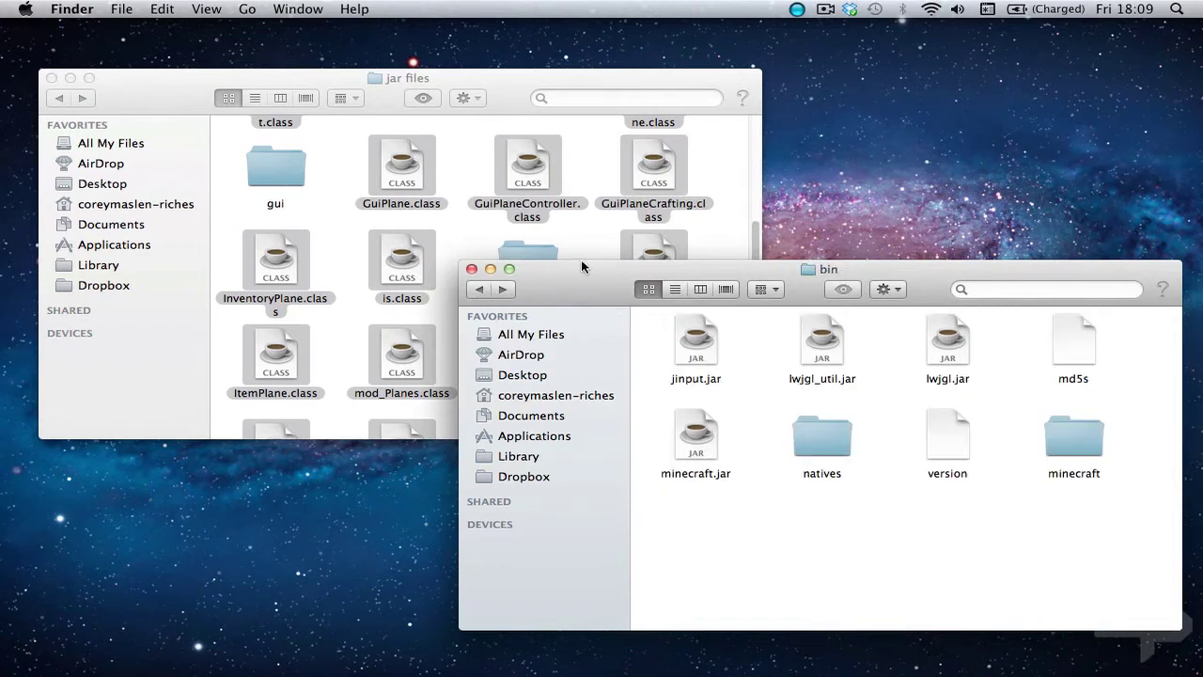
pyautogui.click(471, 291)
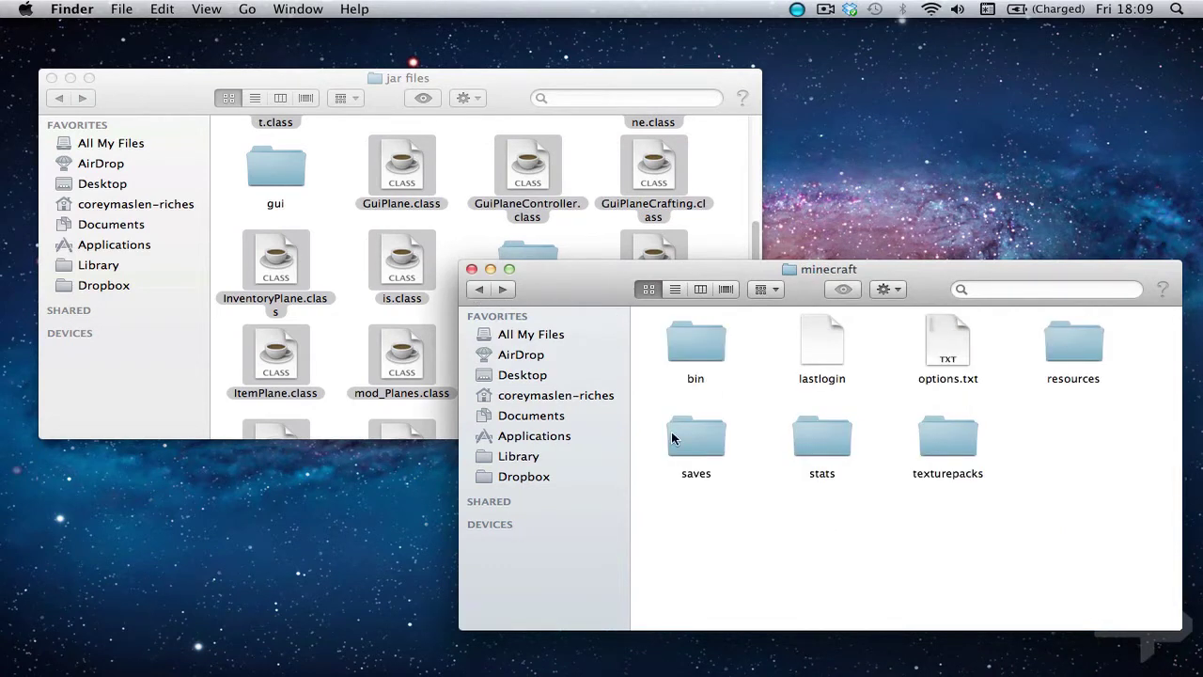
pyautogui.click(226, 178)
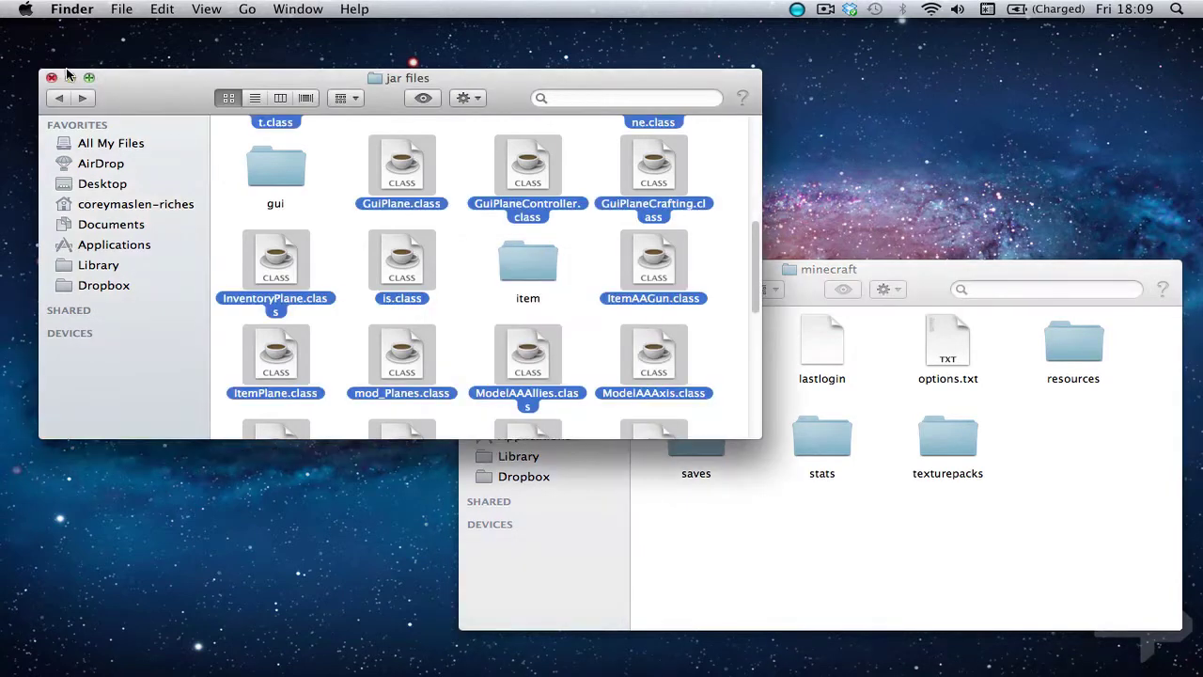
pyautogui.click(56, 99)
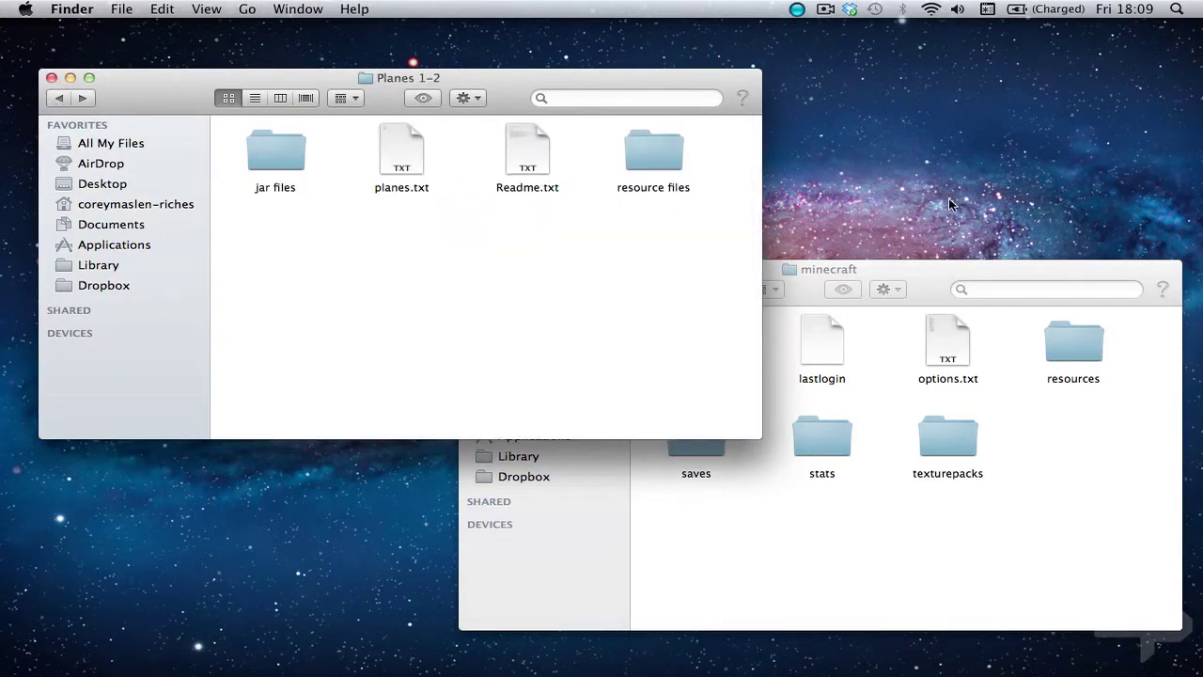
pyautogui.doubleClick(1062, 355)
pyautogui.doubleClick(660, 153)
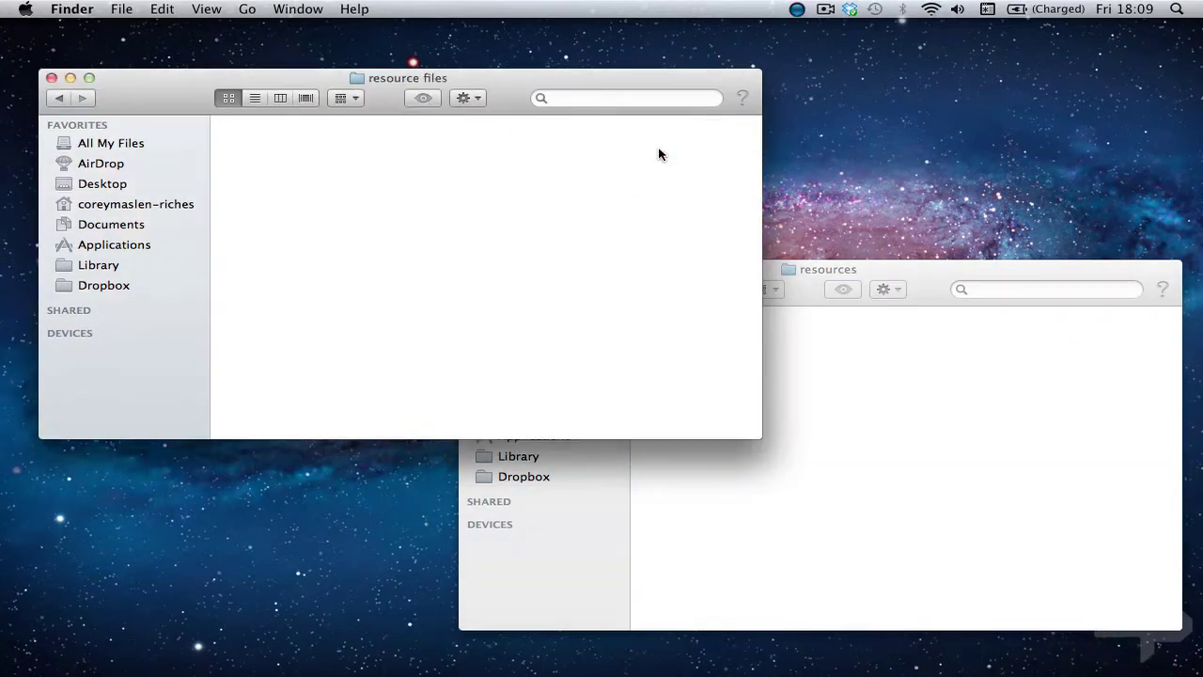
# Copy the mod folder from resource files into Minecraft's resources folder.
pyautogui.click(282, 160)
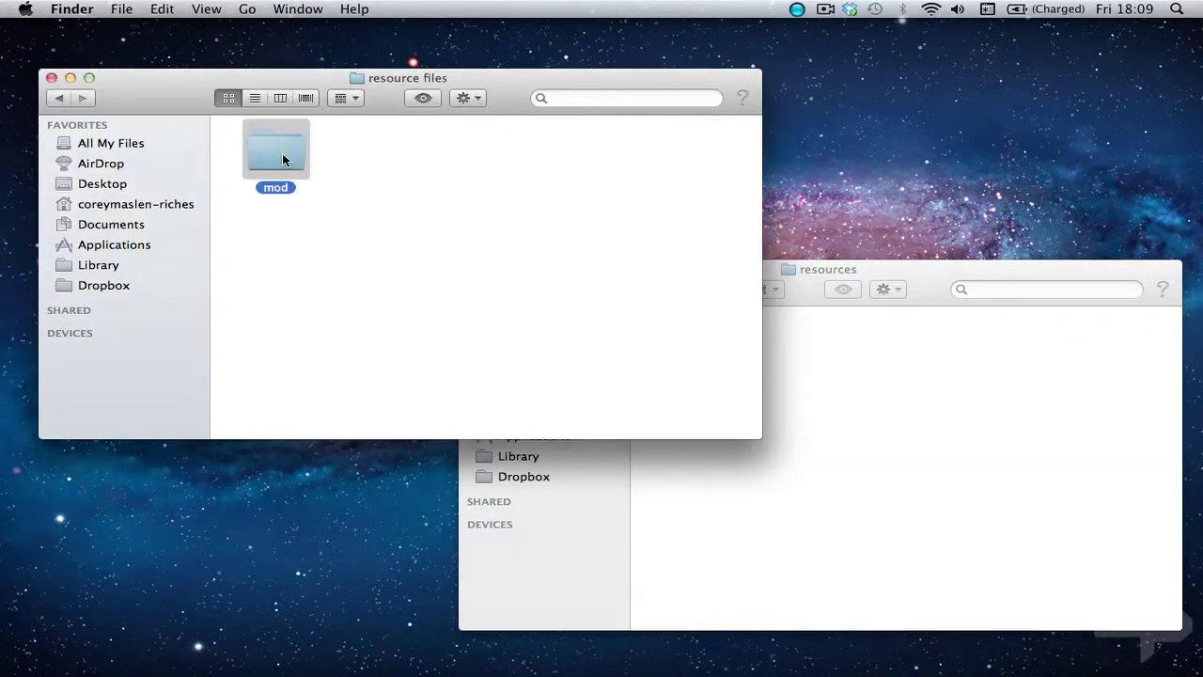
pyautogui.click(955, 427)
pyautogui.press('super+v')
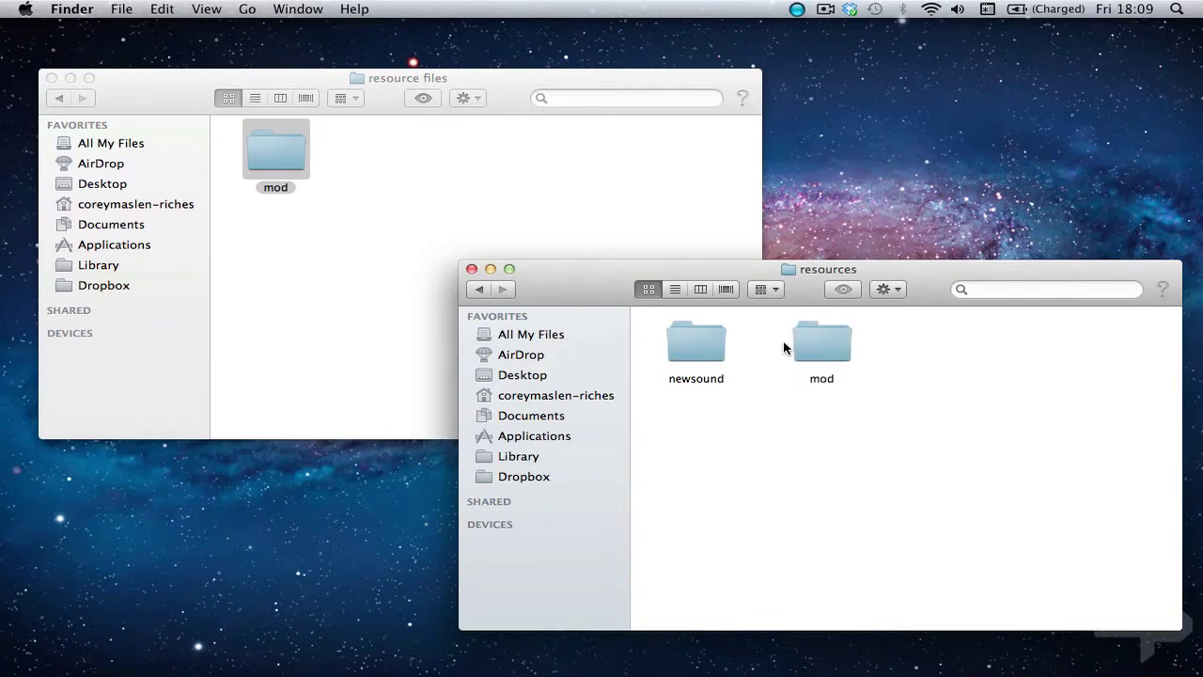
# Copy planes.txt from the Planes 1-2 folder into the main minecraft folder.
pyautogui.click(353, 259)
pyautogui.click(56, 99)
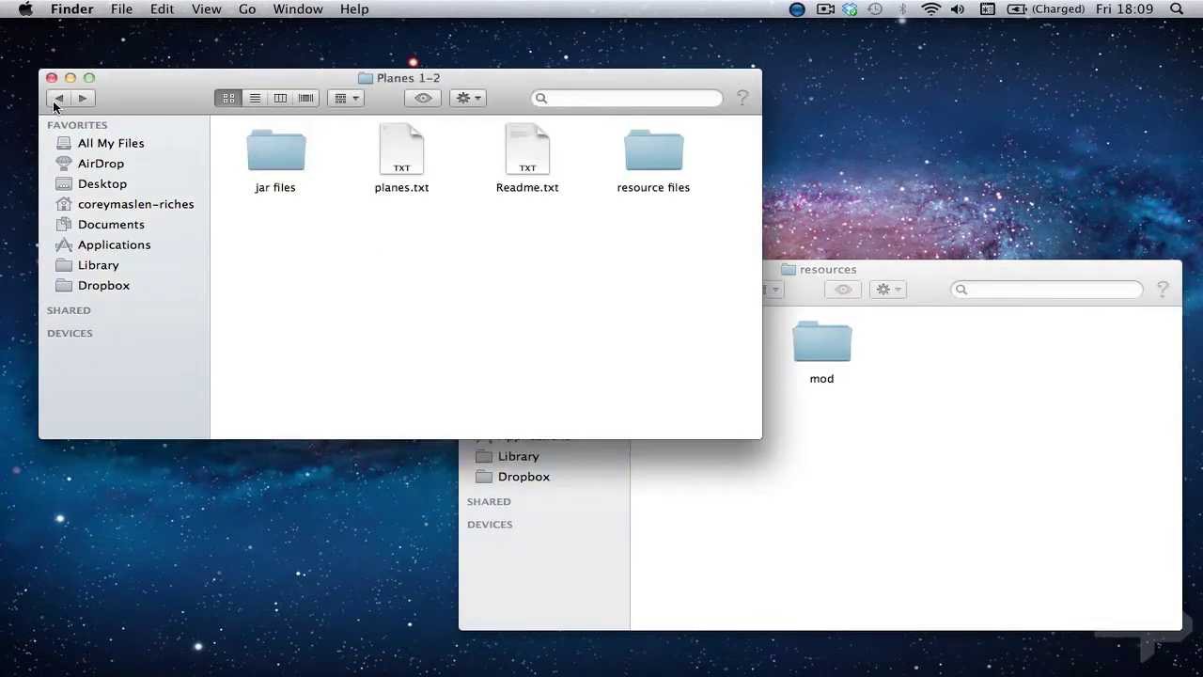
pyautogui.click(729, 474)
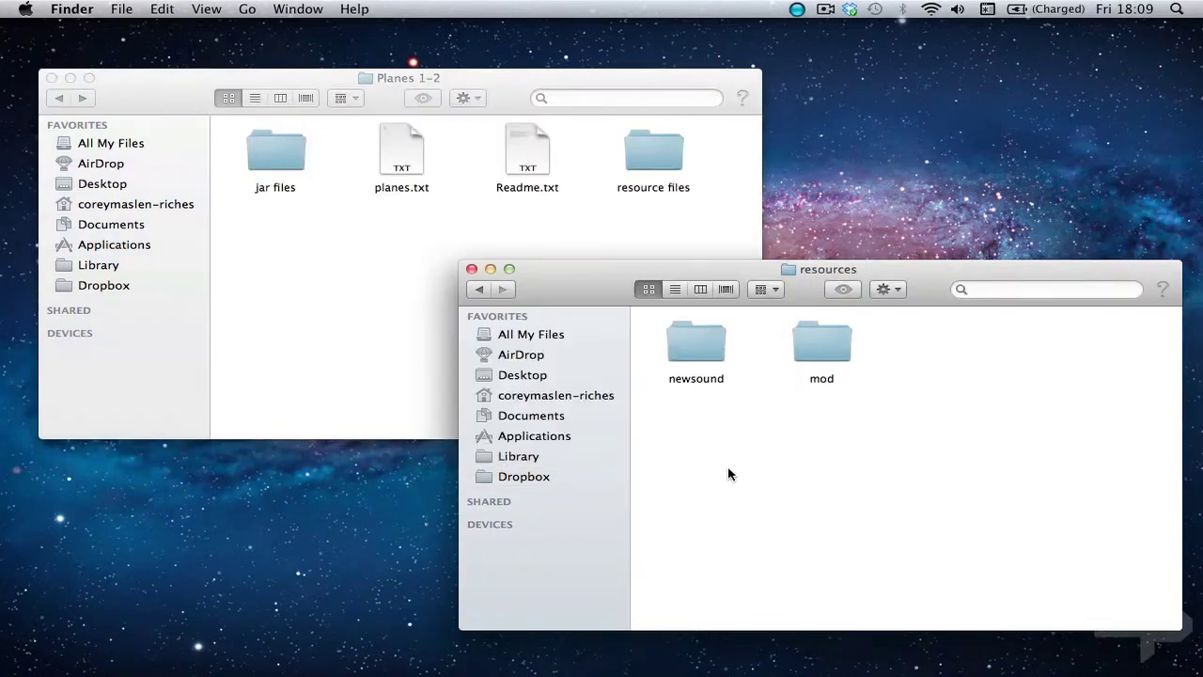
pyautogui.click(477, 291)
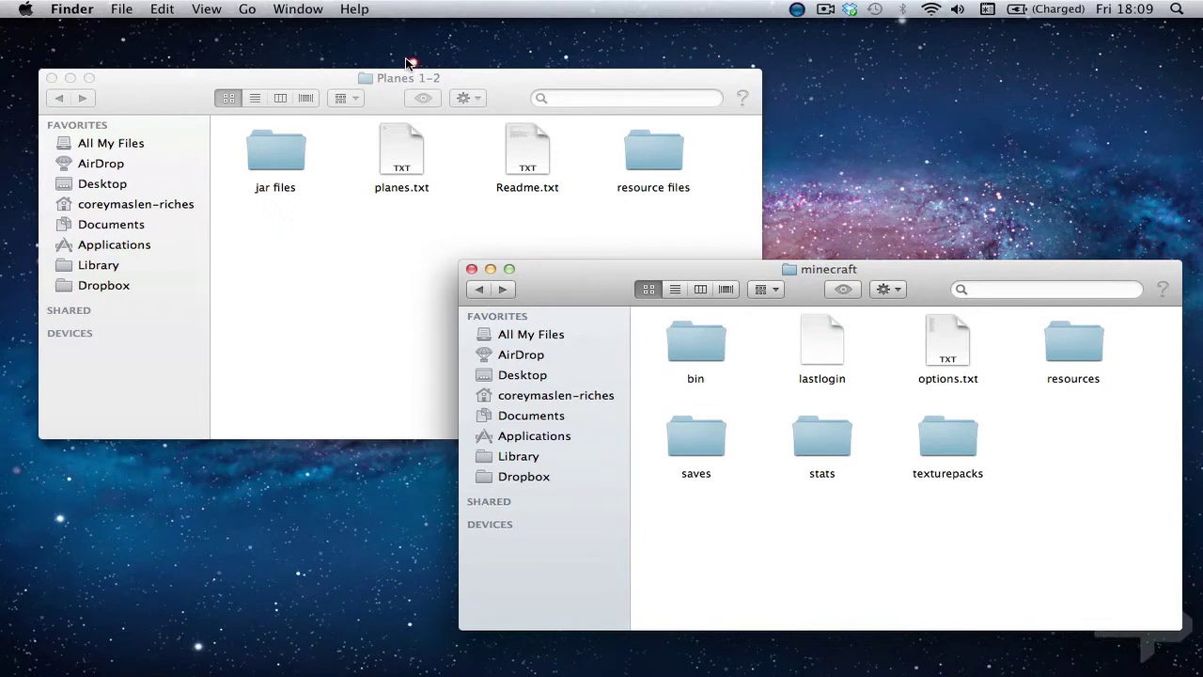
pyautogui.click(397, 161)
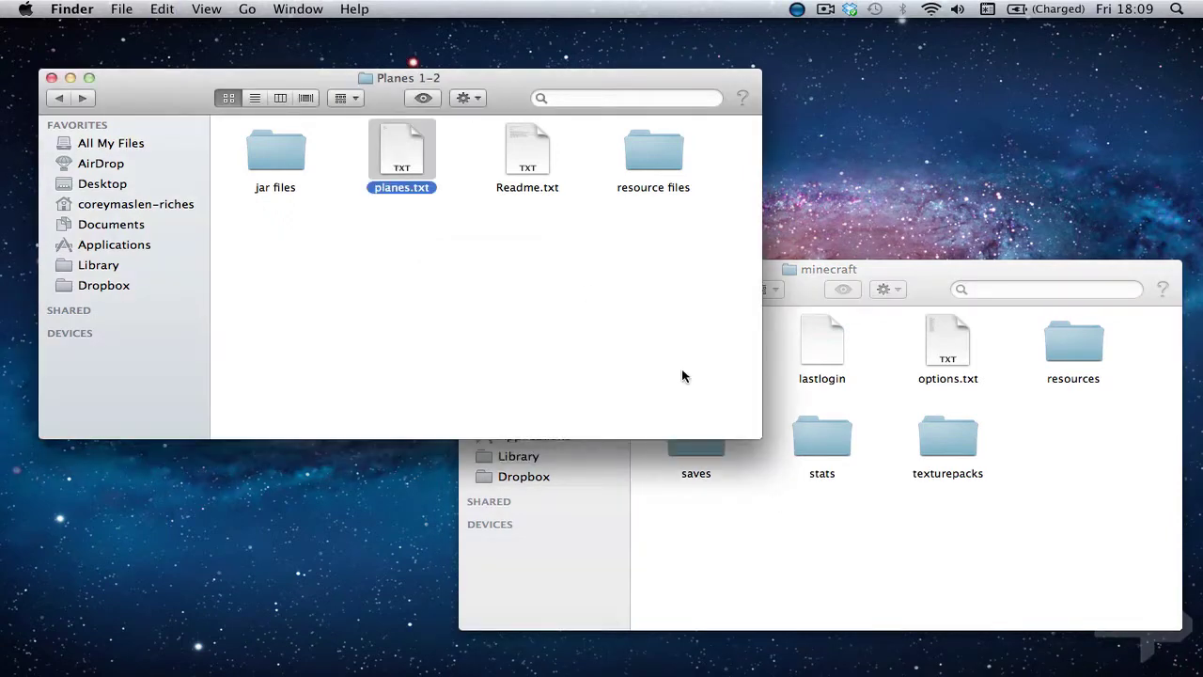
pyautogui.click(783, 526)
pyautogui.press('super+v')
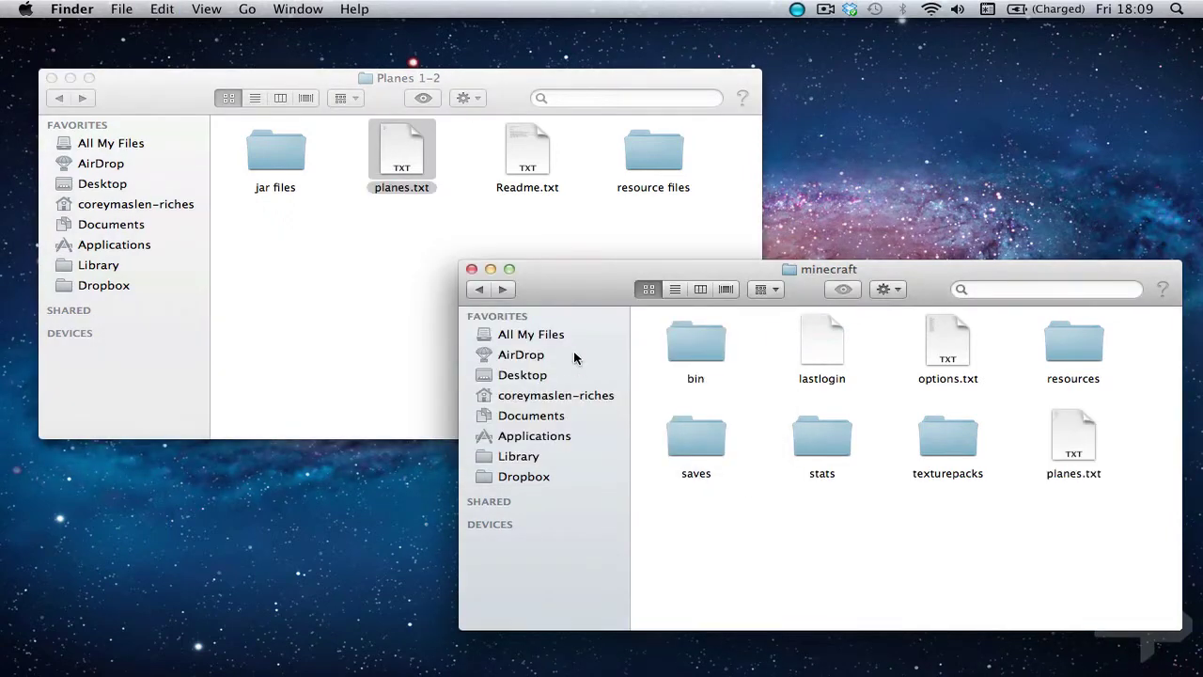
# Reopen the extracted minecraft folder inside bin and close the window used for the planes mod files.
pyautogui.doubleClick(688, 340)
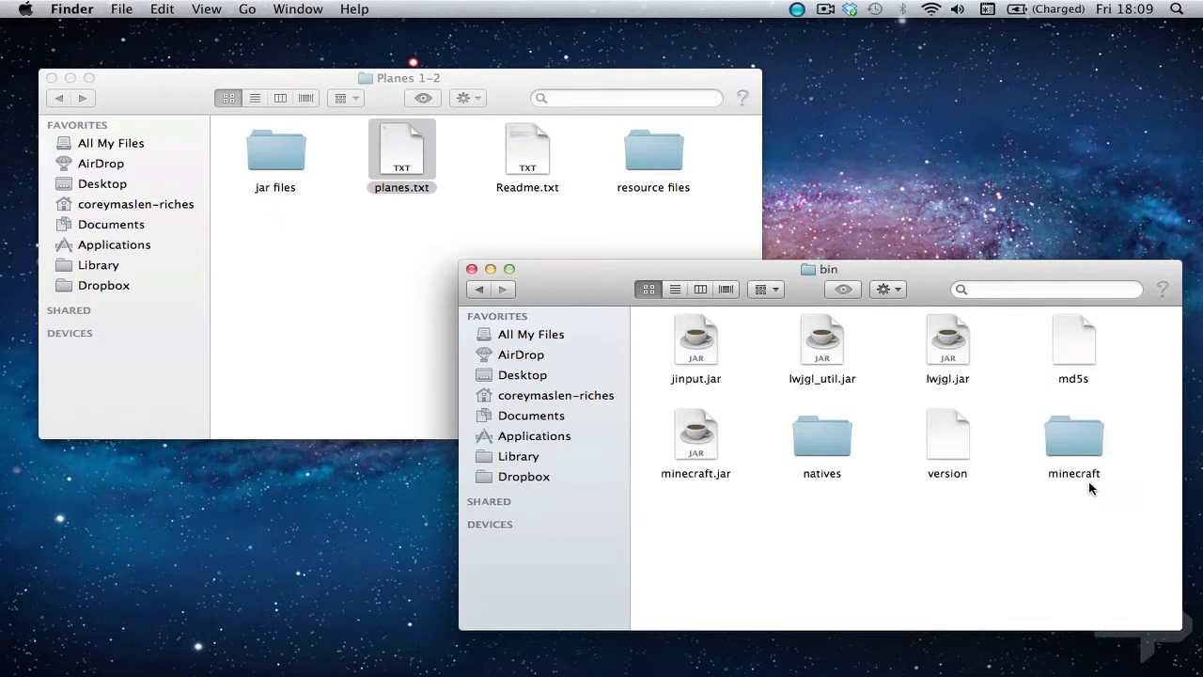
pyautogui.doubleClick(1078, 439)
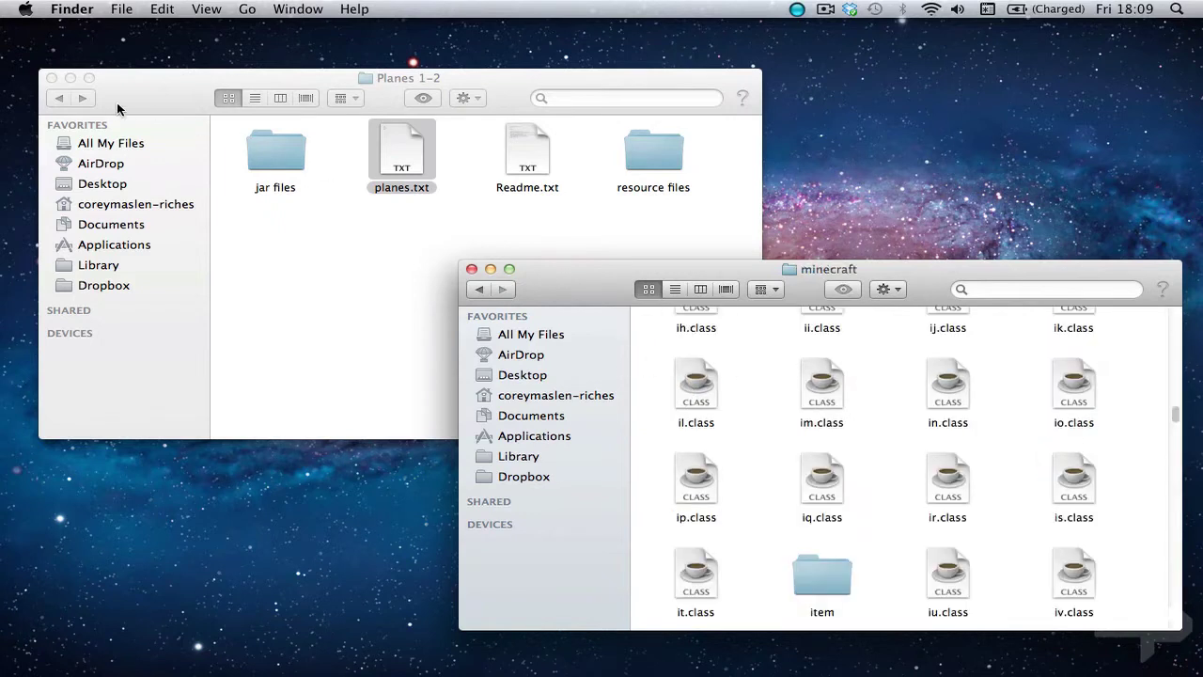
pyautogui.click(54, 99)
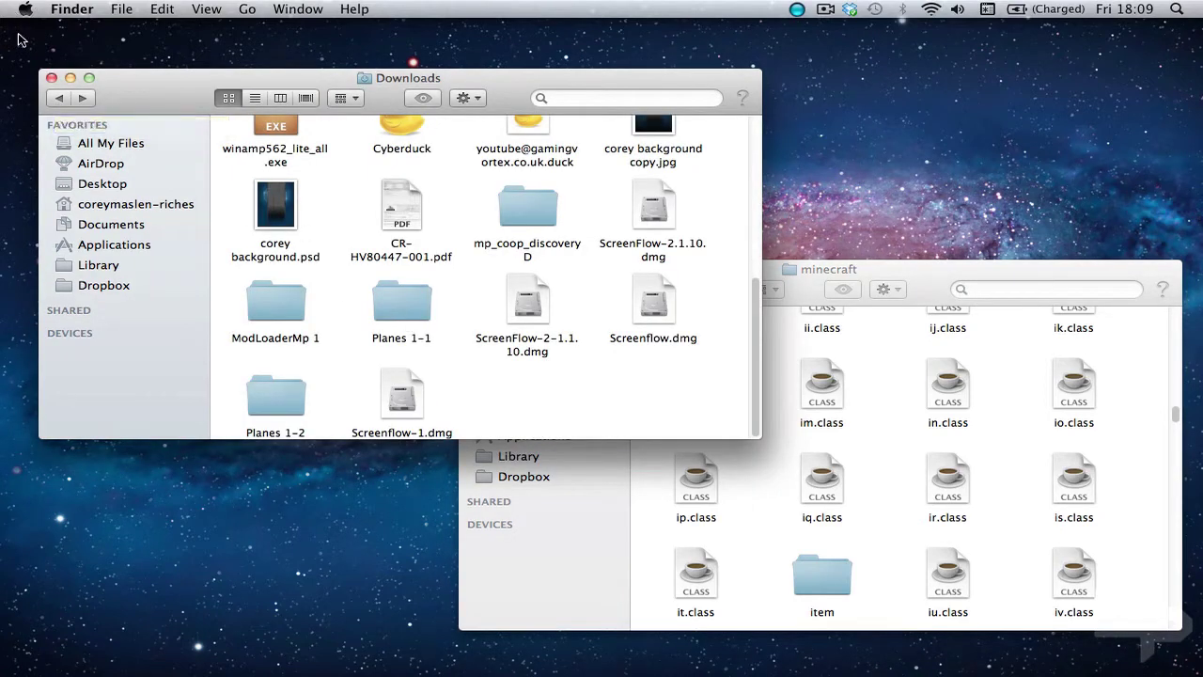
pyautogui.click(52, 78)
# Copy all files from the ModLoader folder inside Install into the extracted minecraft folder, replacing all existing duplicates.
pyautogui.doubleClick(501, 210)
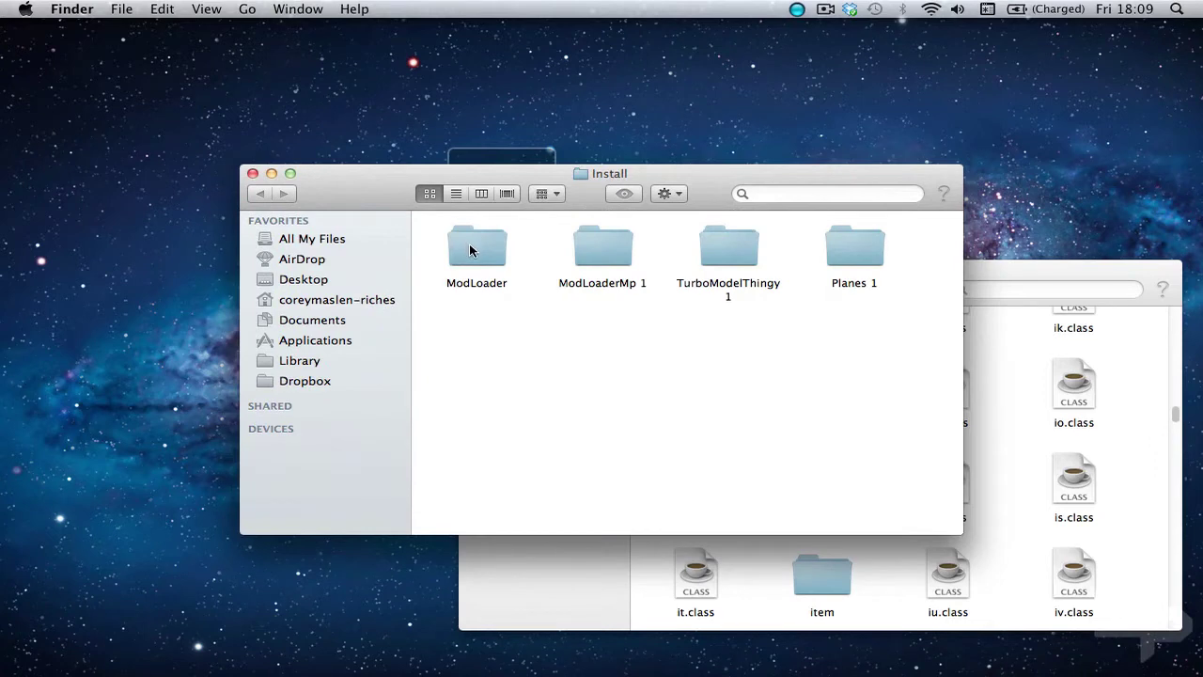
pyautogui.doubleClick(472, 250)
pyautogui.scroll(3, 569, 334)
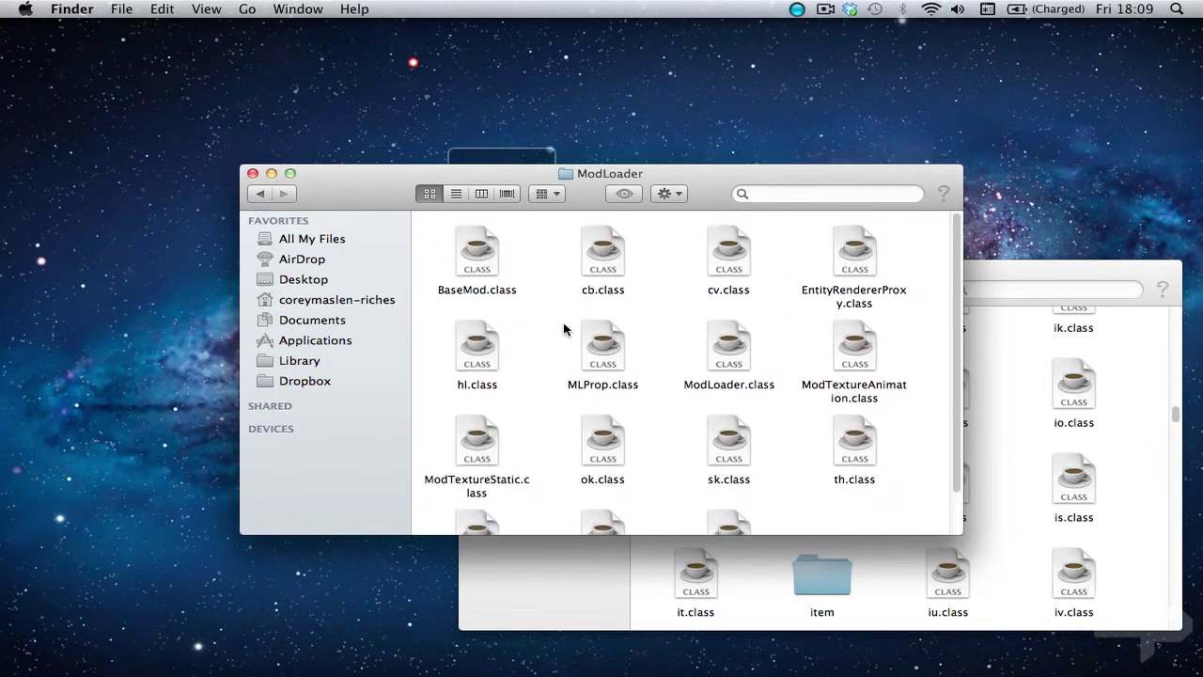
pyautogui.press('super+a')
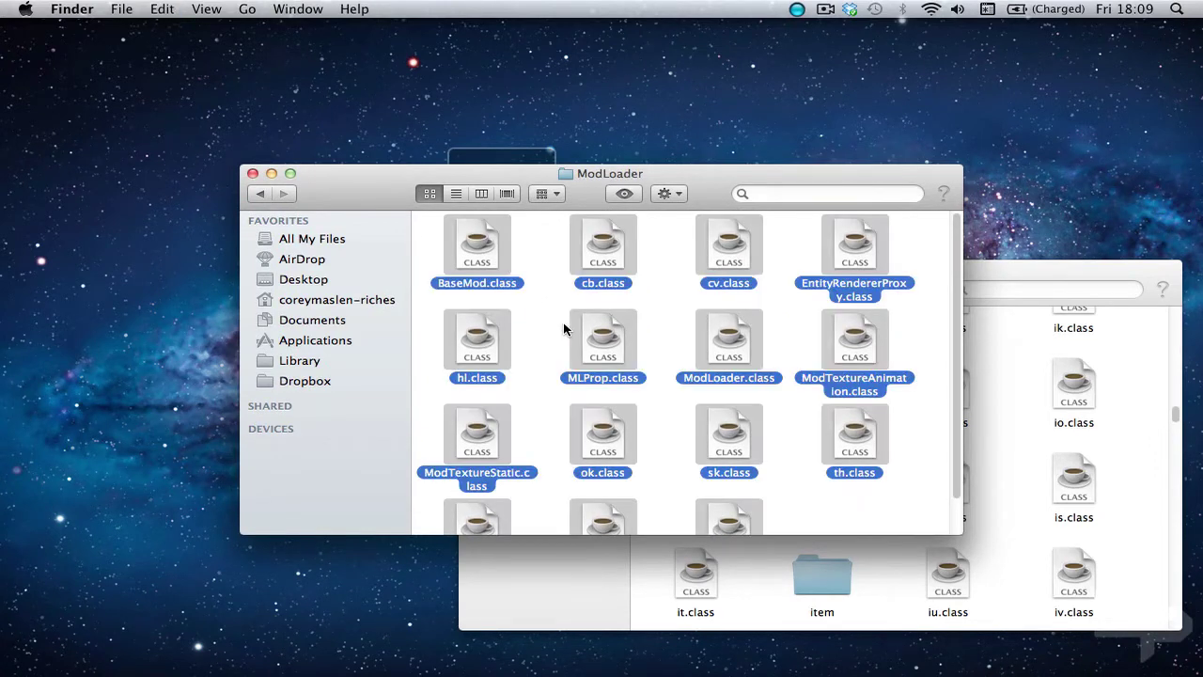
pyautogui.click(1023, 491)
pyautogui.press('super+v')
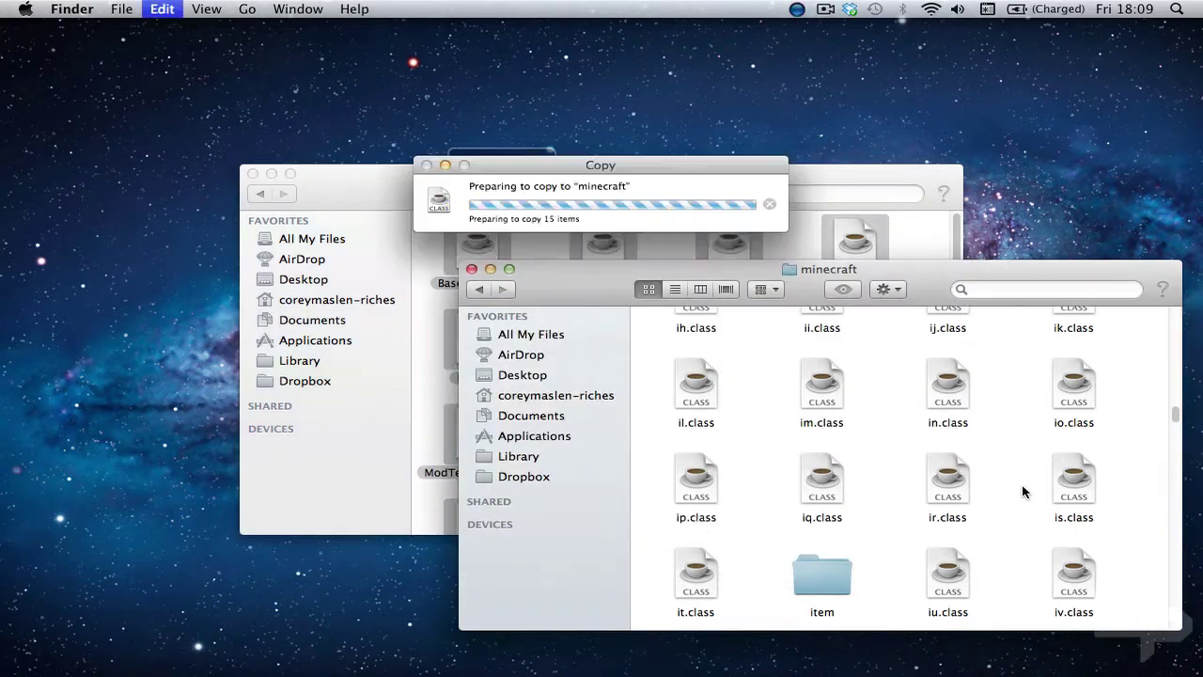
pyautogui.click(440, 224)
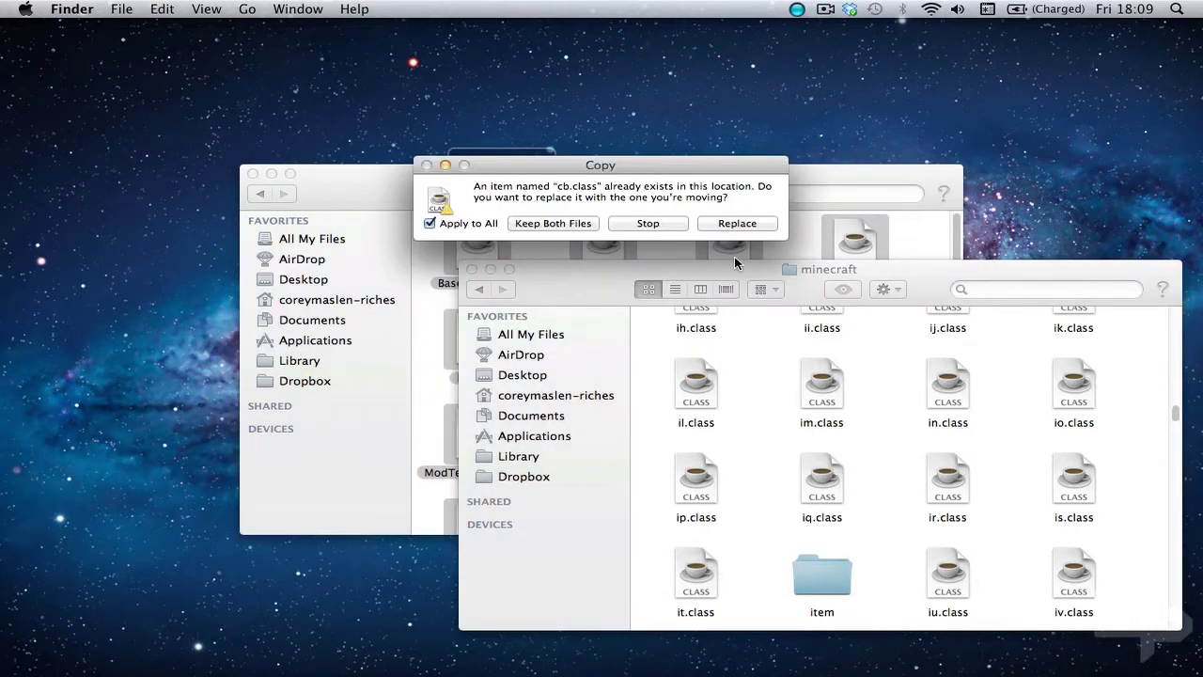
pyautogui.click(738, 224)
# Copy all files from the ModLoaderMp 1 folder into the extracted minecraft folder, replacing all existing duplicates.
pyautogui.click(383, 342)
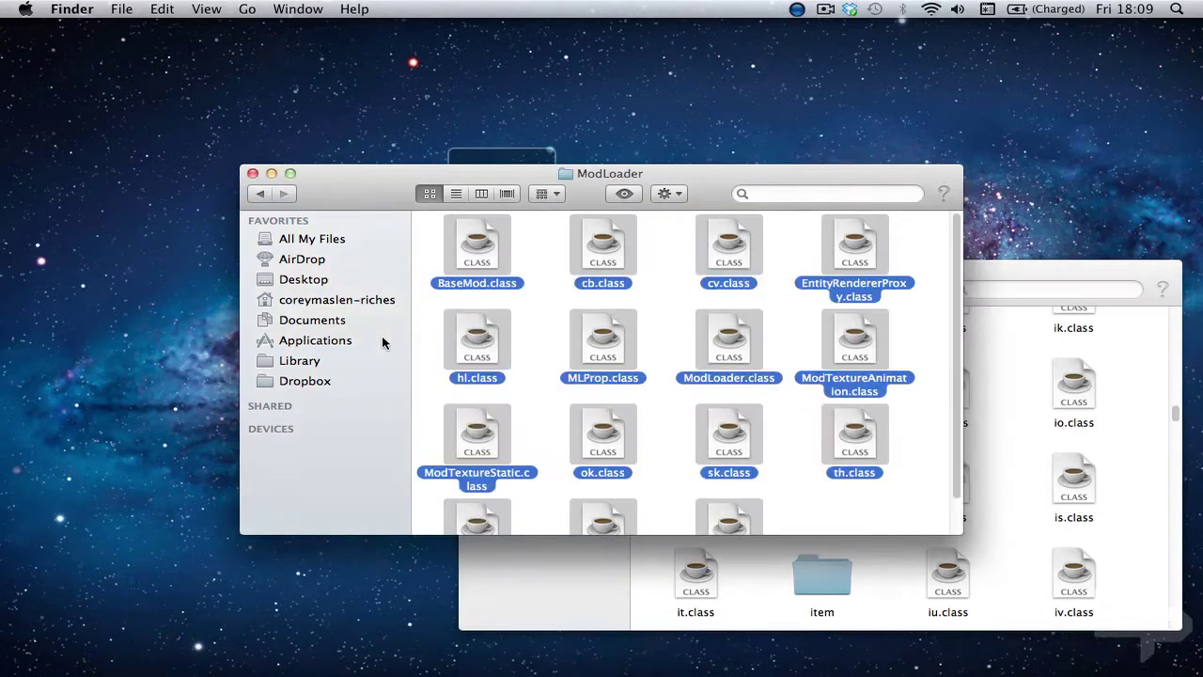
pyautogui.click(259, 192)
pyautogui.doubleClick(619, 256)
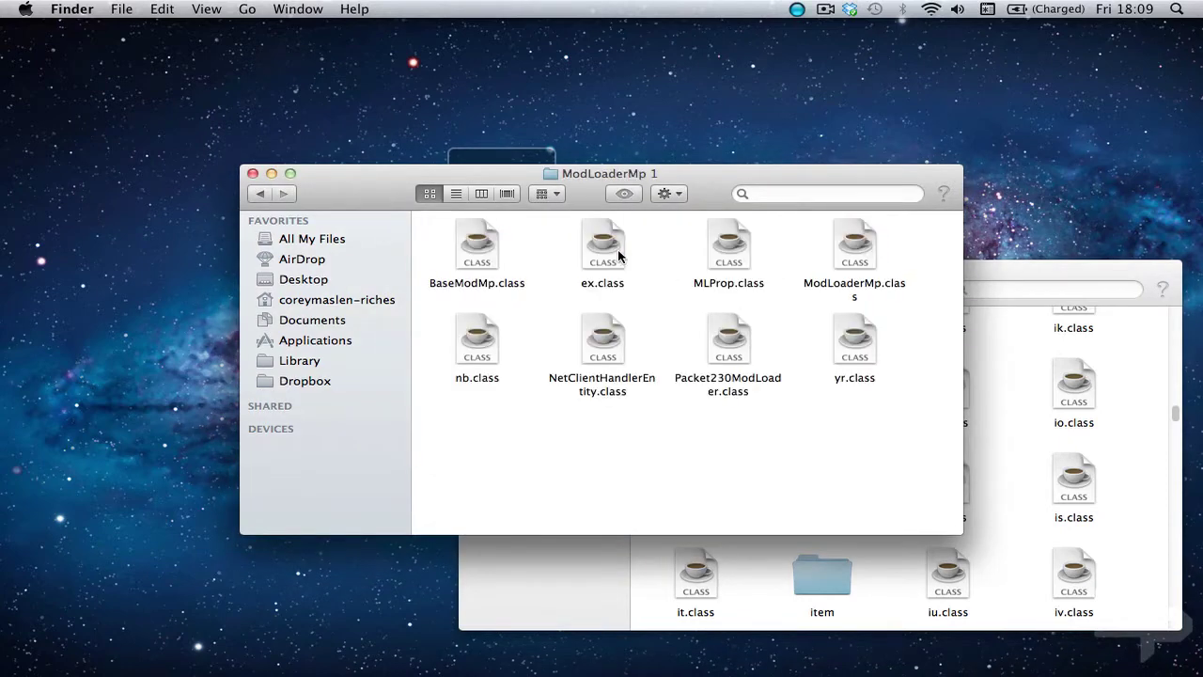
pyautogui.press('super+a')
pyautogui.press('super+c')
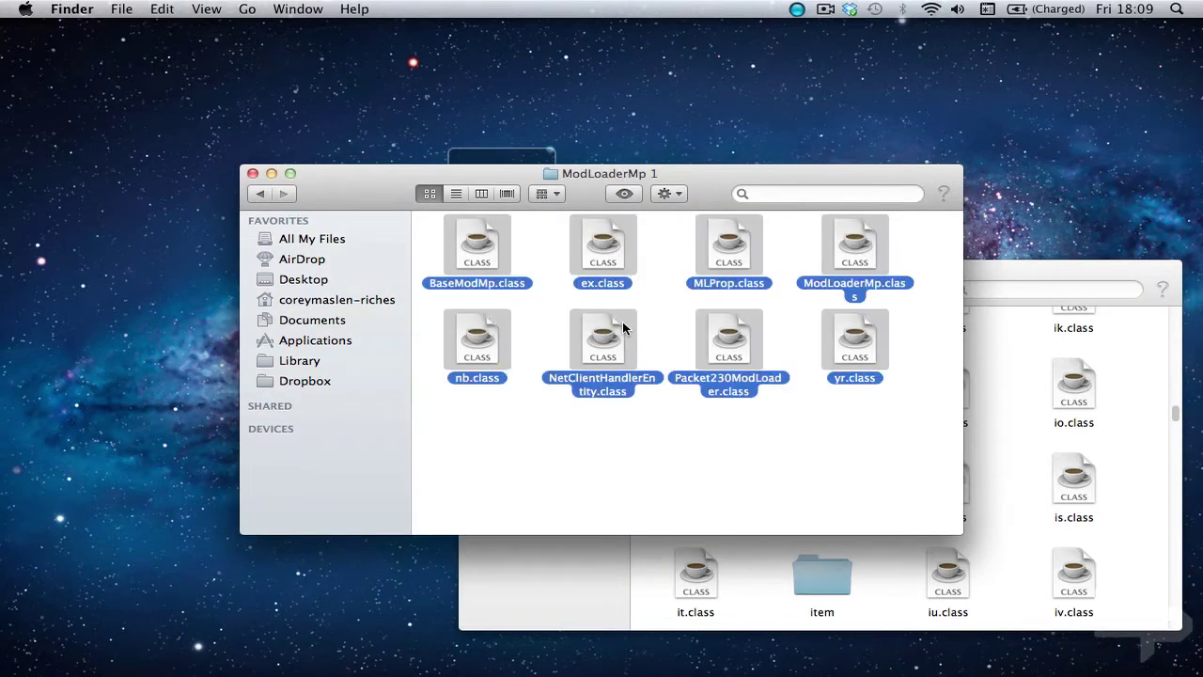
pyautogui.click(987, 542)
pyautogui.press('super+alt+v')
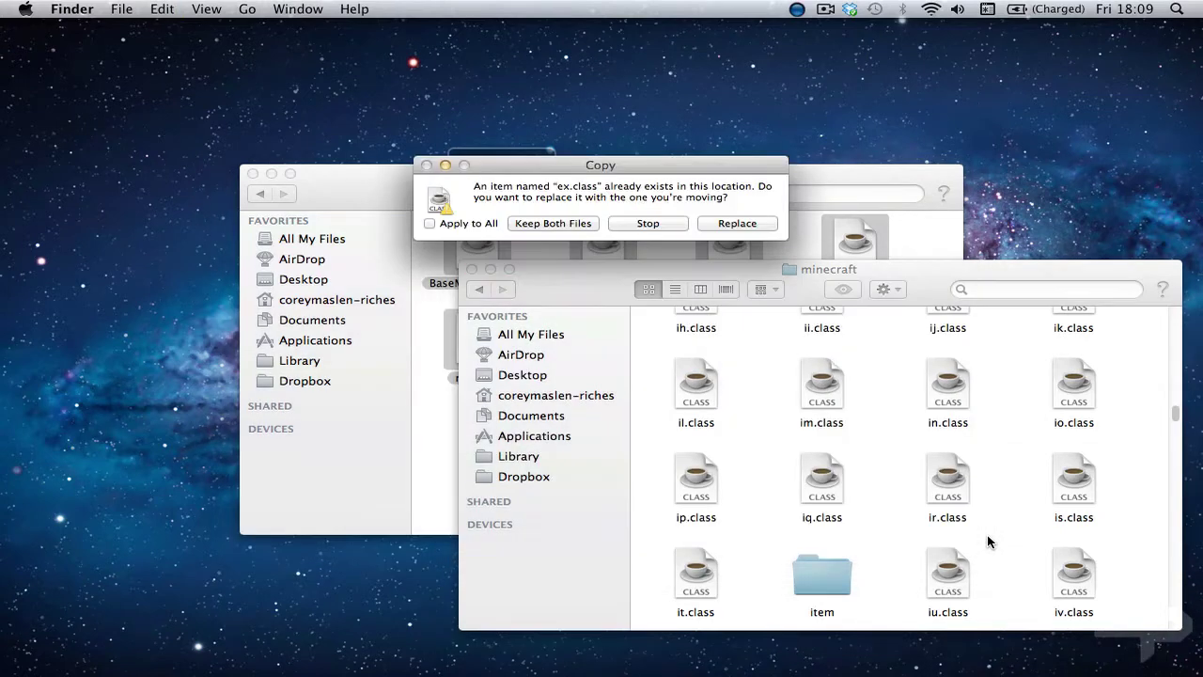
pyautogui.click(430, 224)
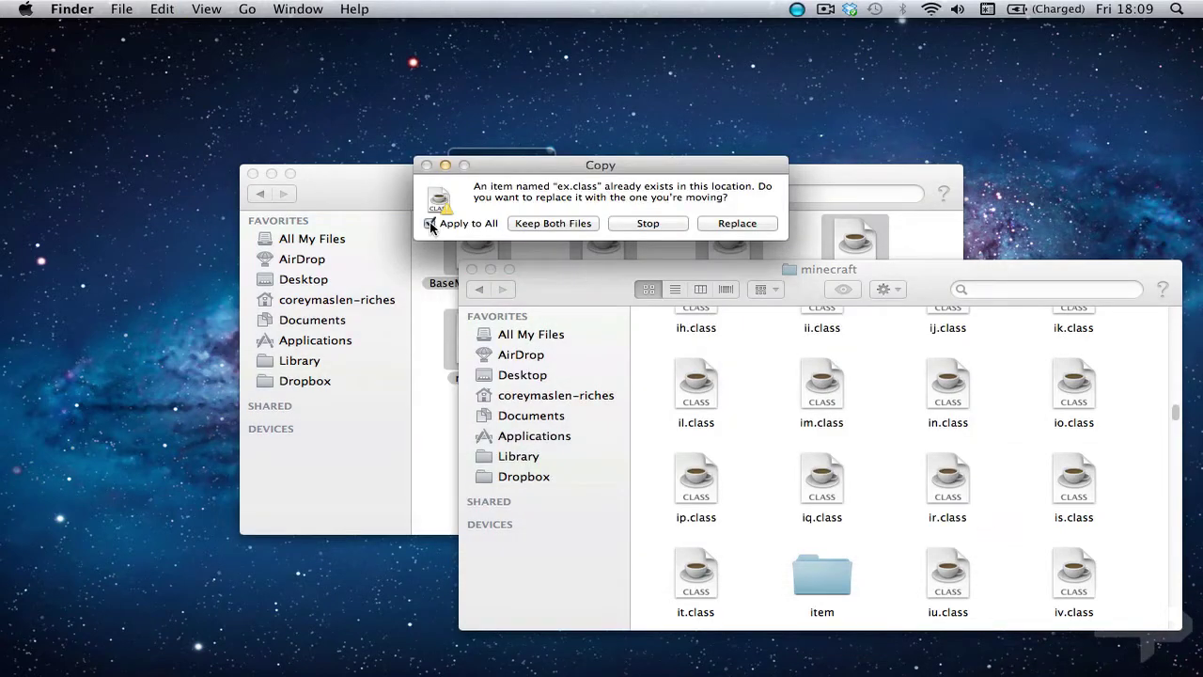
pyautogui.click(737, 223)
# Copy all class files from the TurboModelThingy 1 folder into the extracted minecraft folder.
pyautogui.click(435, 473)
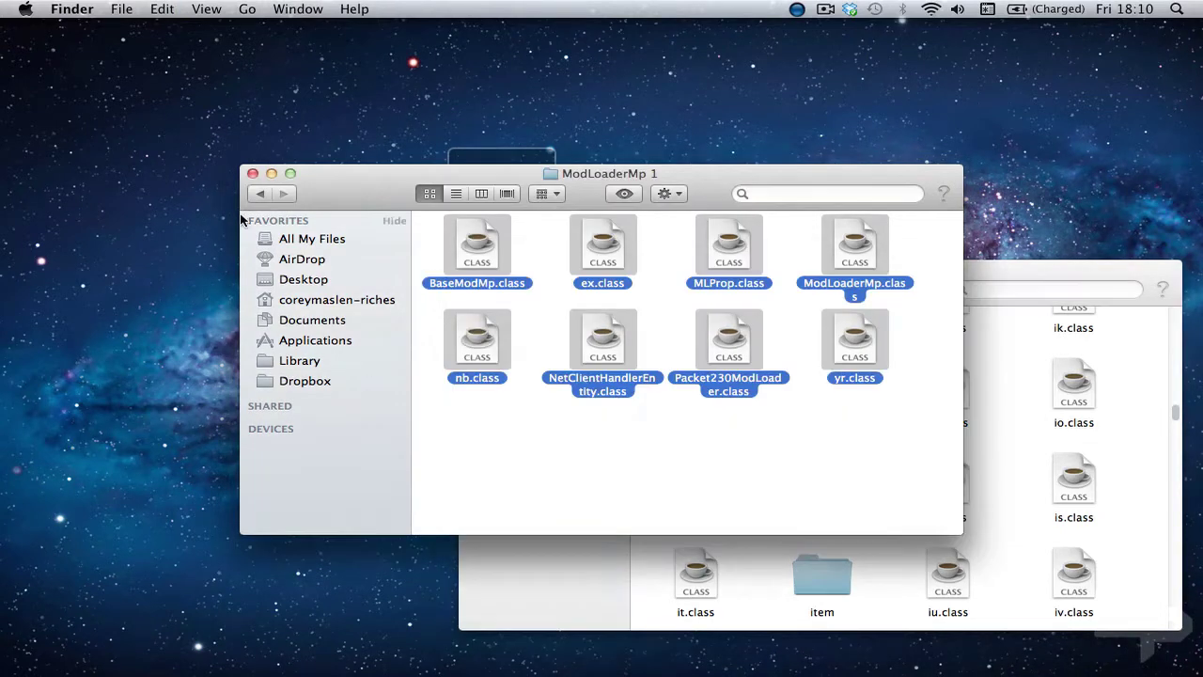
pyautogui.click(259, 194)
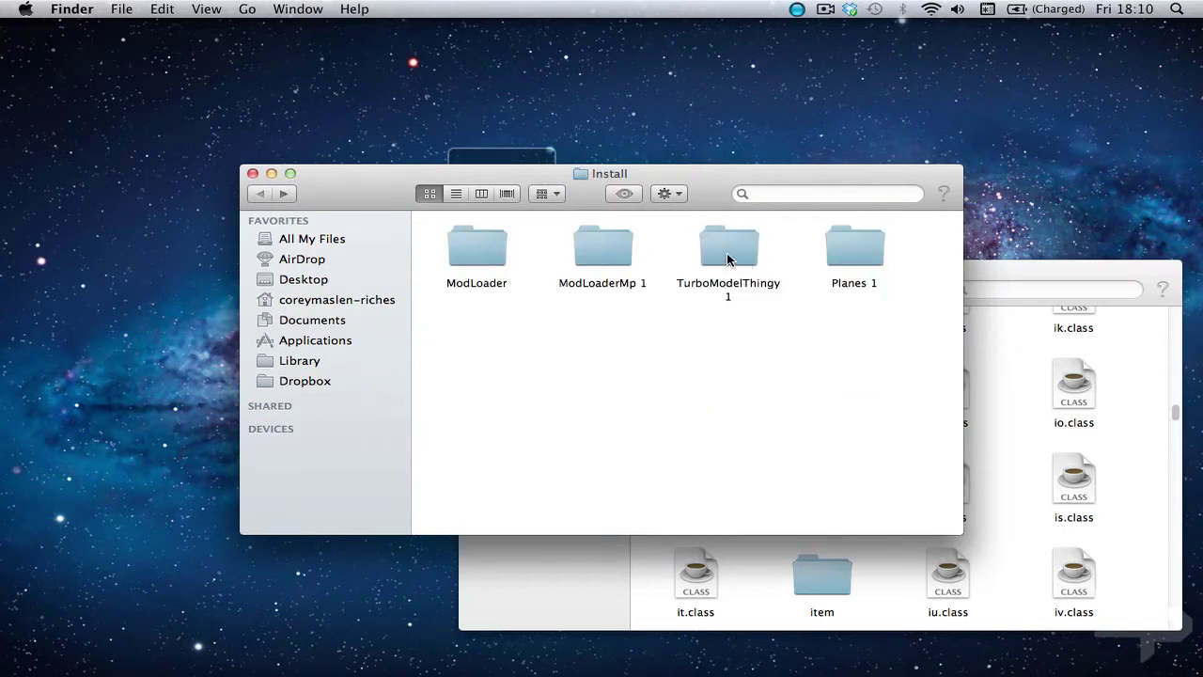
pyautogui.doubleClick(727, 252)
pyautogui.press('super+a')
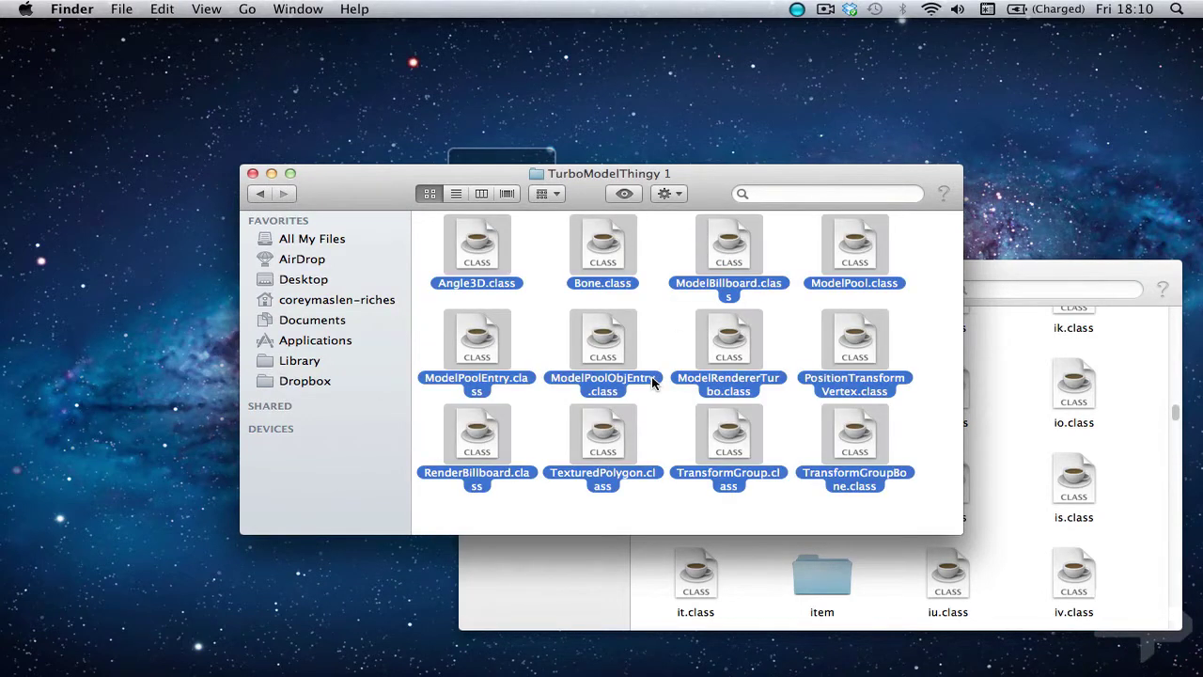
pyautogui.click(995, 491)
pyautogui.press('super+v')
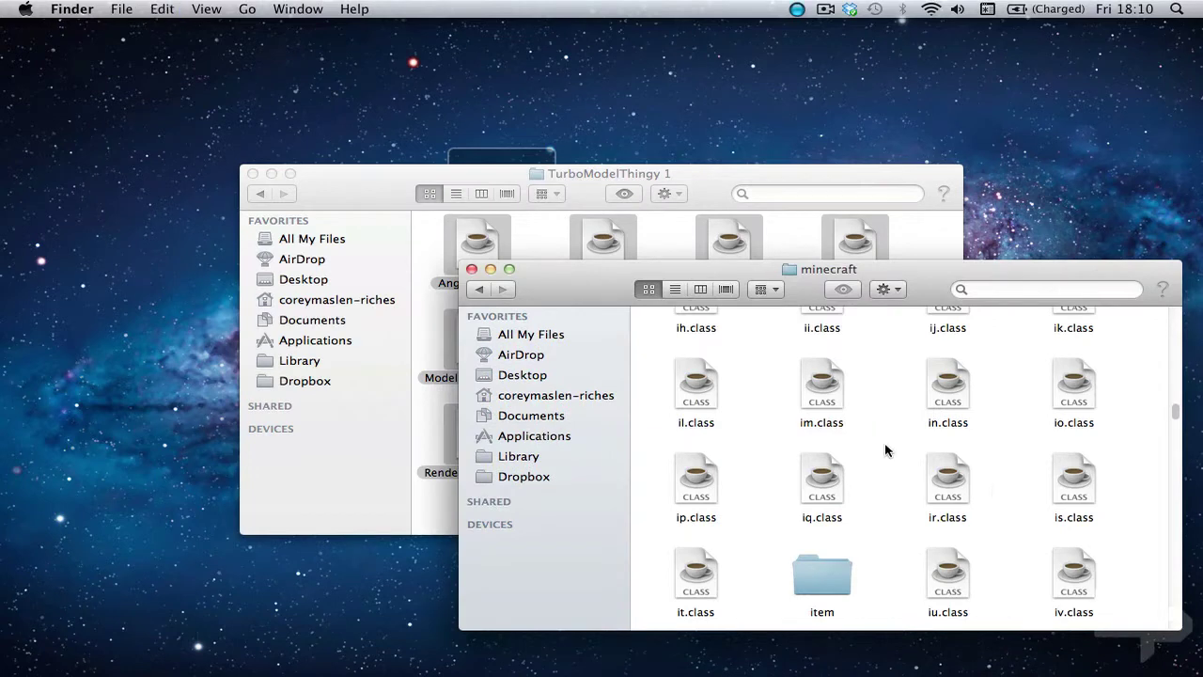
# Delete the META-INF folder from the extracted minecraft folder and empty the Trash.
pyautogui.scroll(-5, 761, 490)
pyautogui.scroll(10, 760, 491)
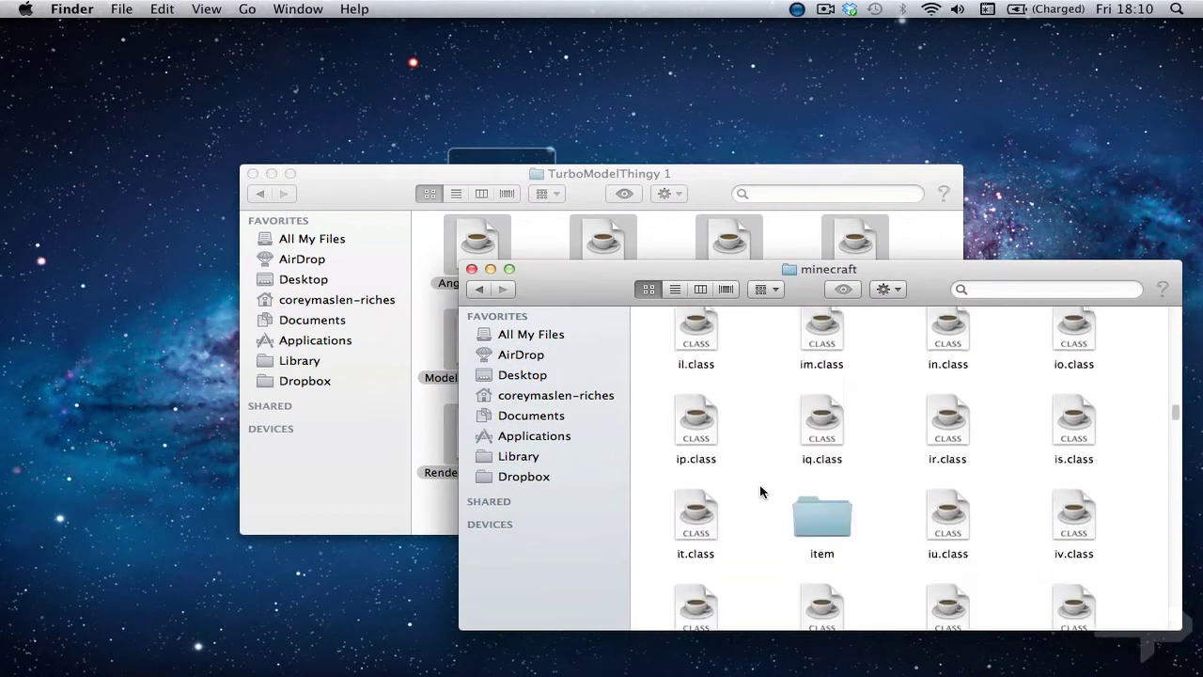
pyautogui.scroll(-15, 760, 490)
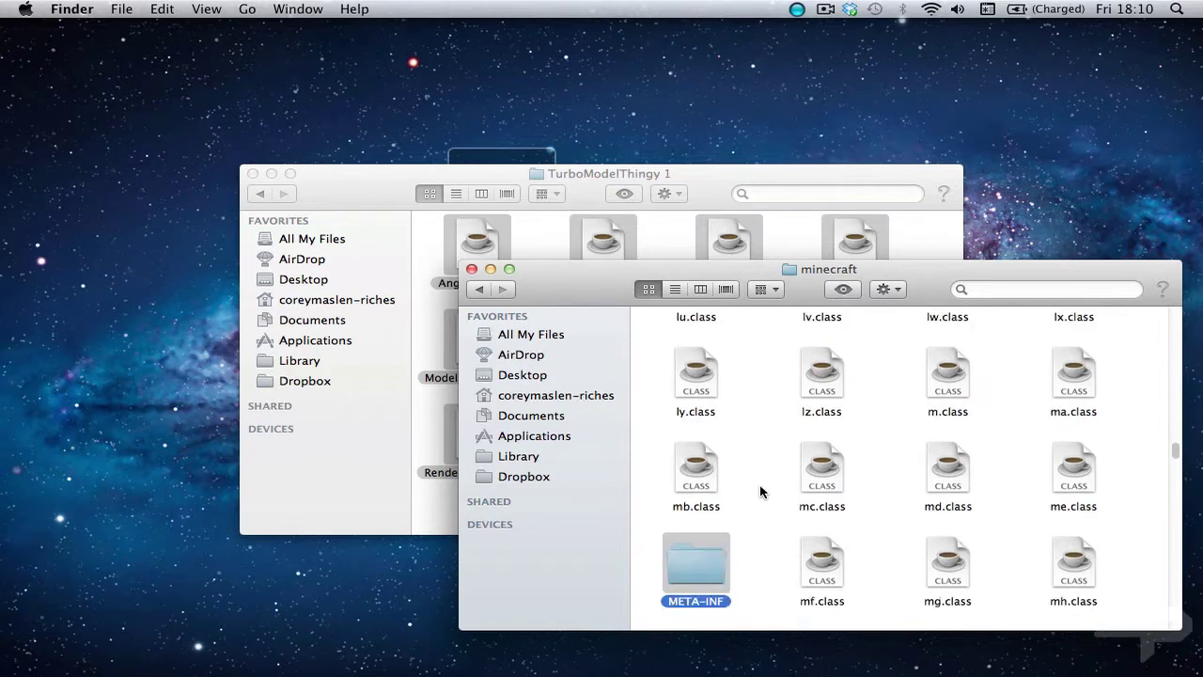
pyautogui.scroll(-1, 773, 572)
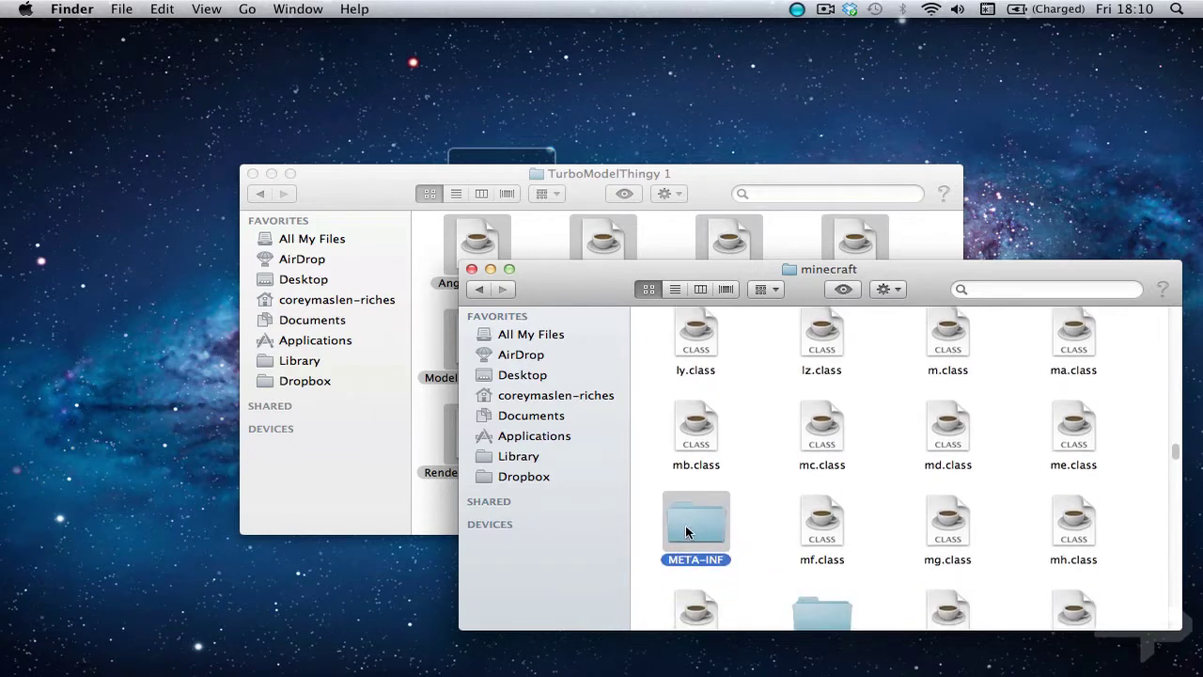
pyautogui.moveTo(850, 672)
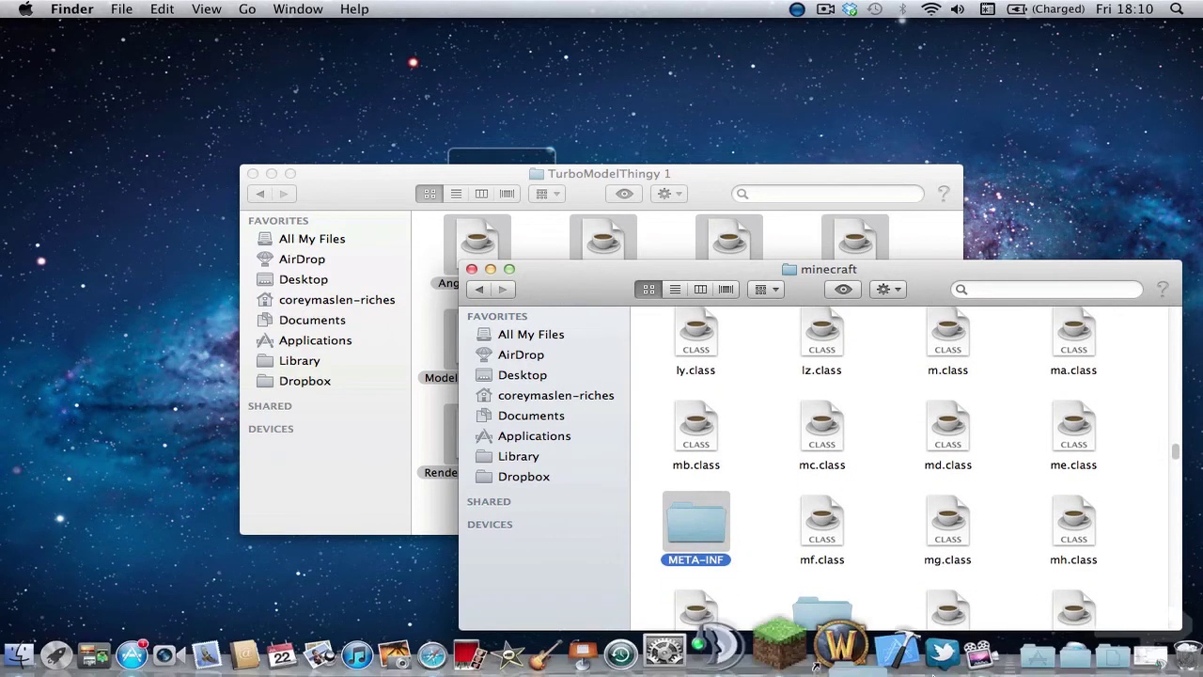
pyautogui.moveTo(1145, 643); pyautogui.dragTo(1124, 642)
pyautogui.rightClick(1124, 642)
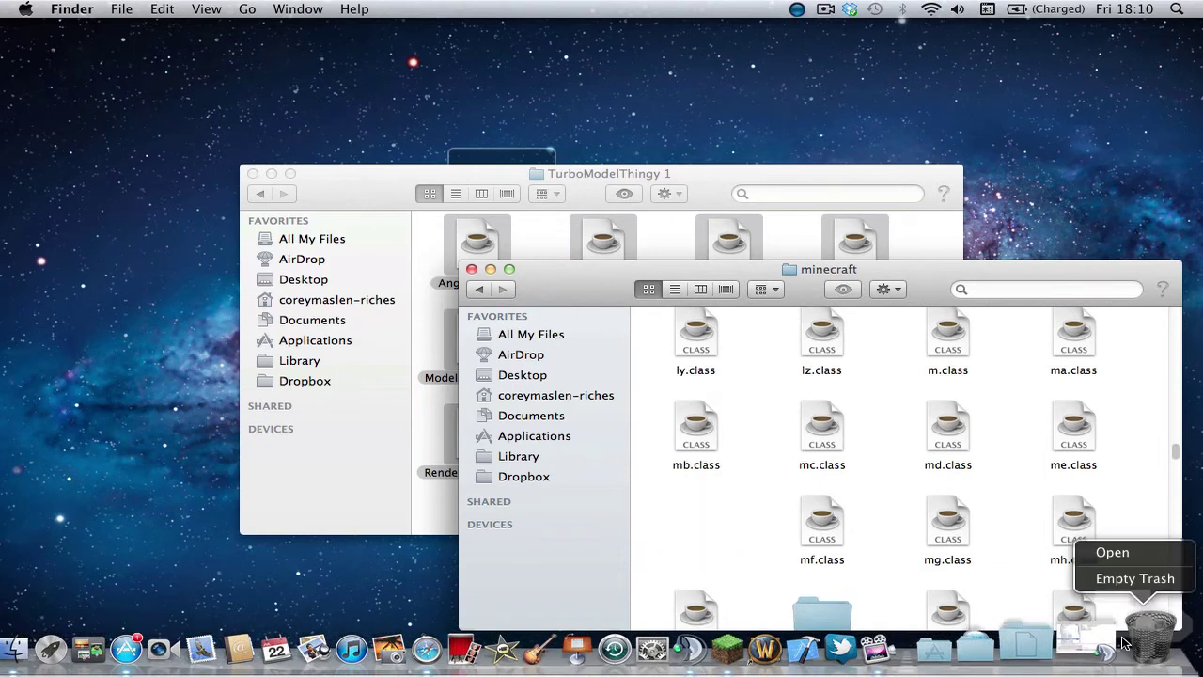
pyautogui.click(1119, 578)
pyautogui.press('Return')
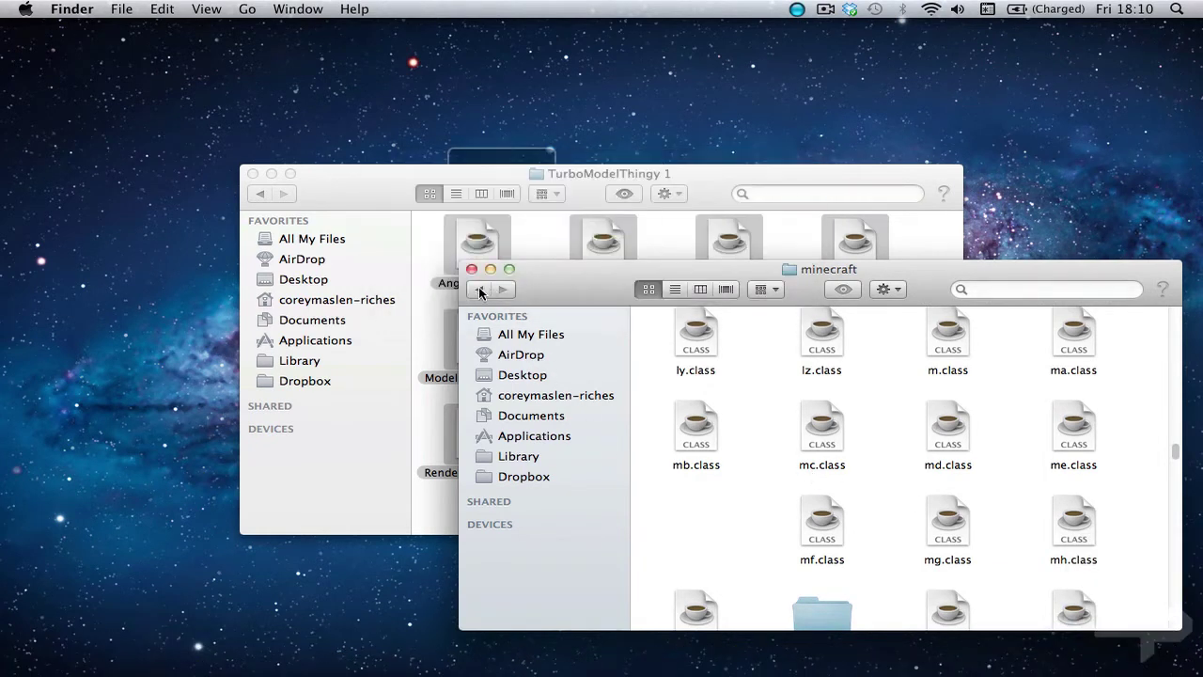
# Return to the bin folder and rename the original minecraft.jar file as realminecraft.jar.
pyautogui.click(479, 290)
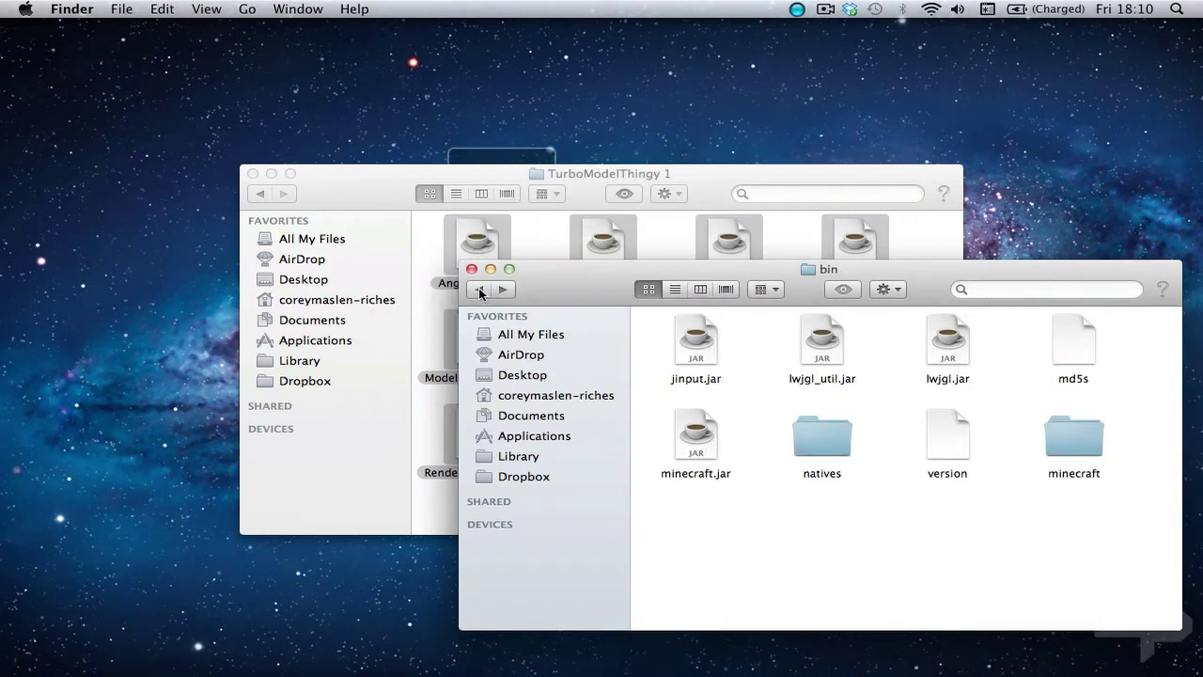
pyautogui.click(1076, 439)
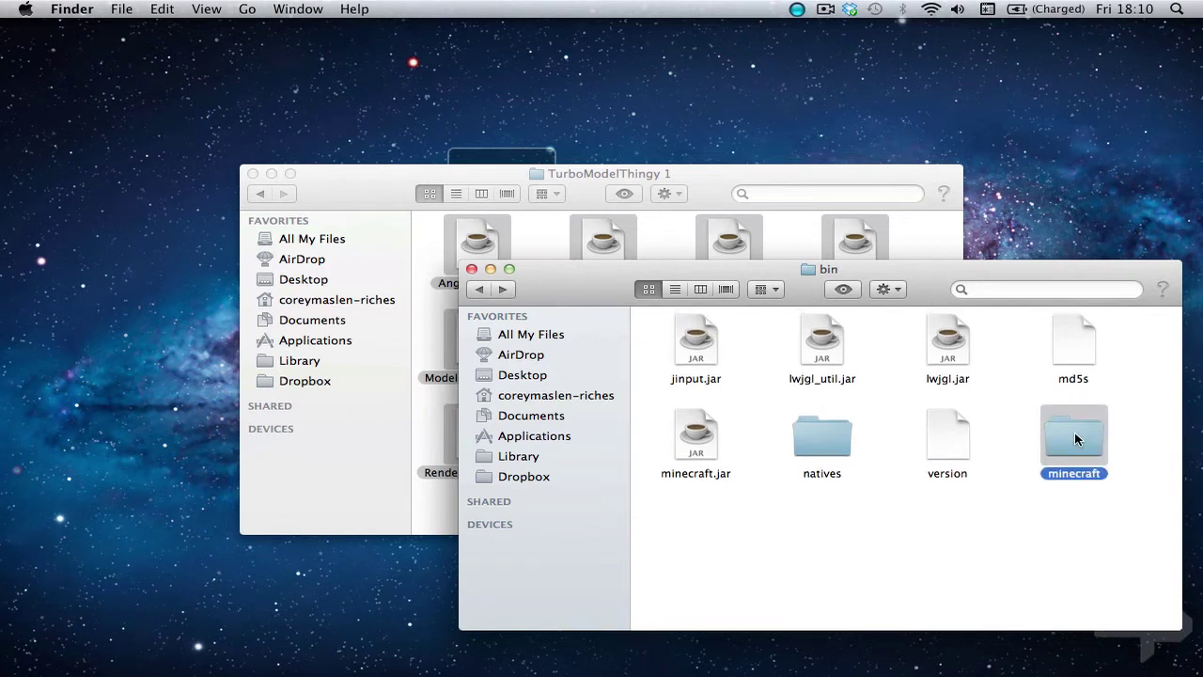
pyautogui.click(697, 450)
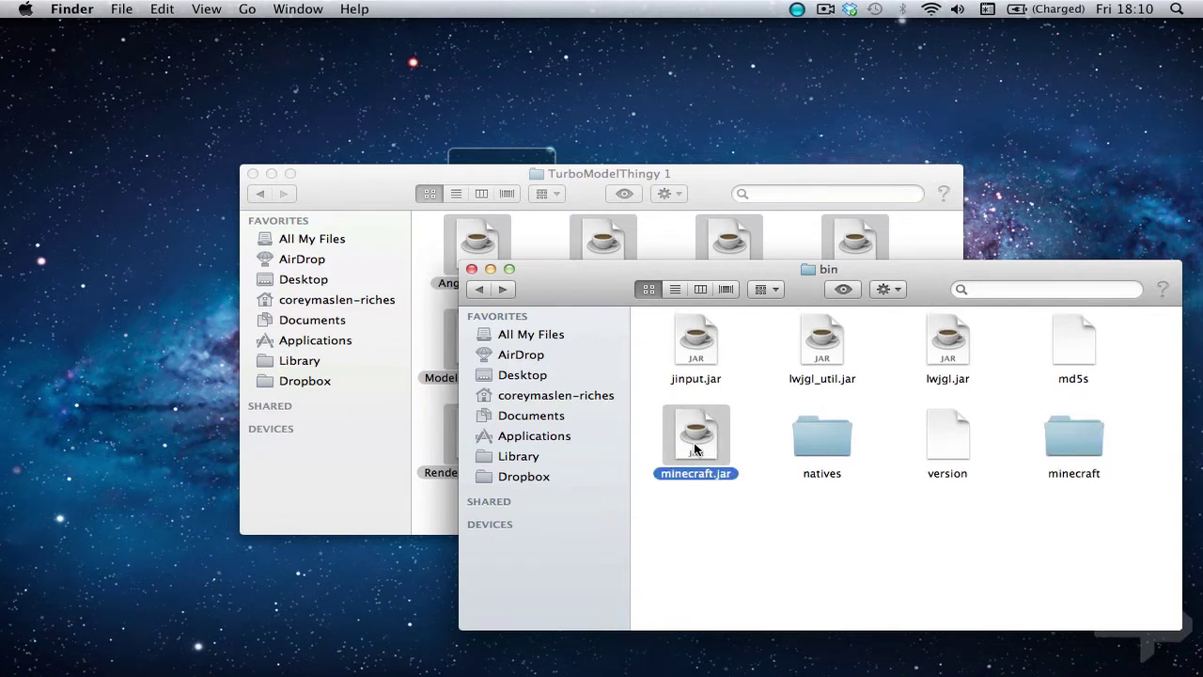
pyautogui.press('space')
pyautogui.press('space')
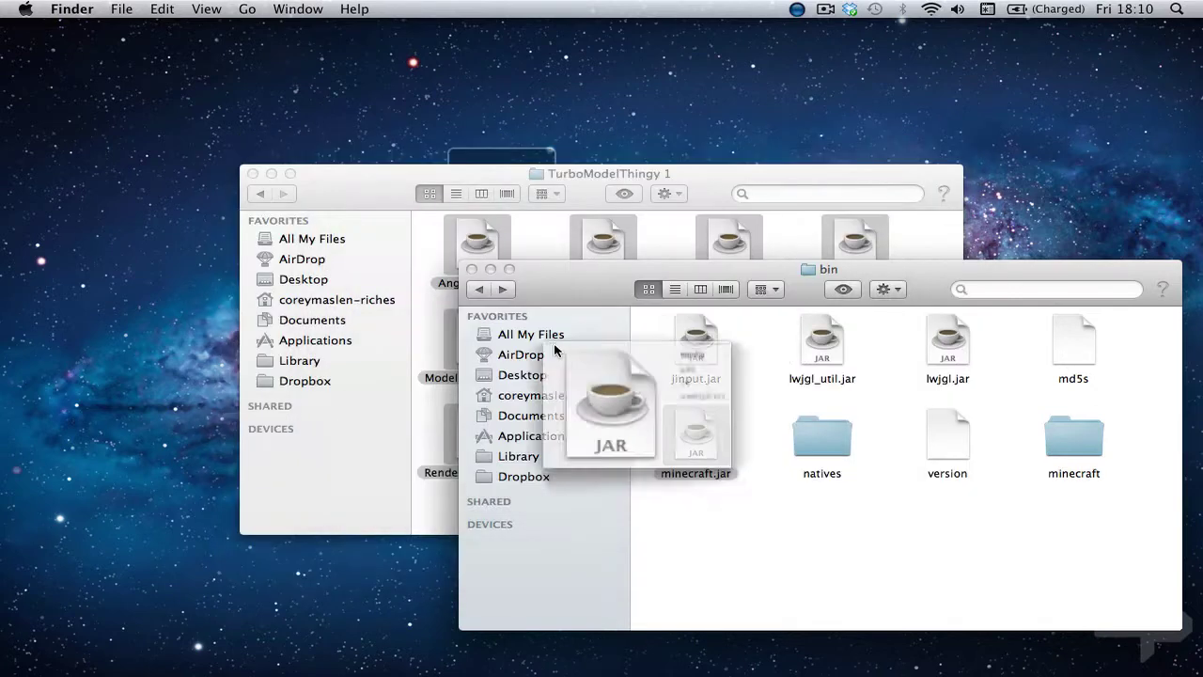
pyautogui.press('Return')
pyautogui.press('Right')
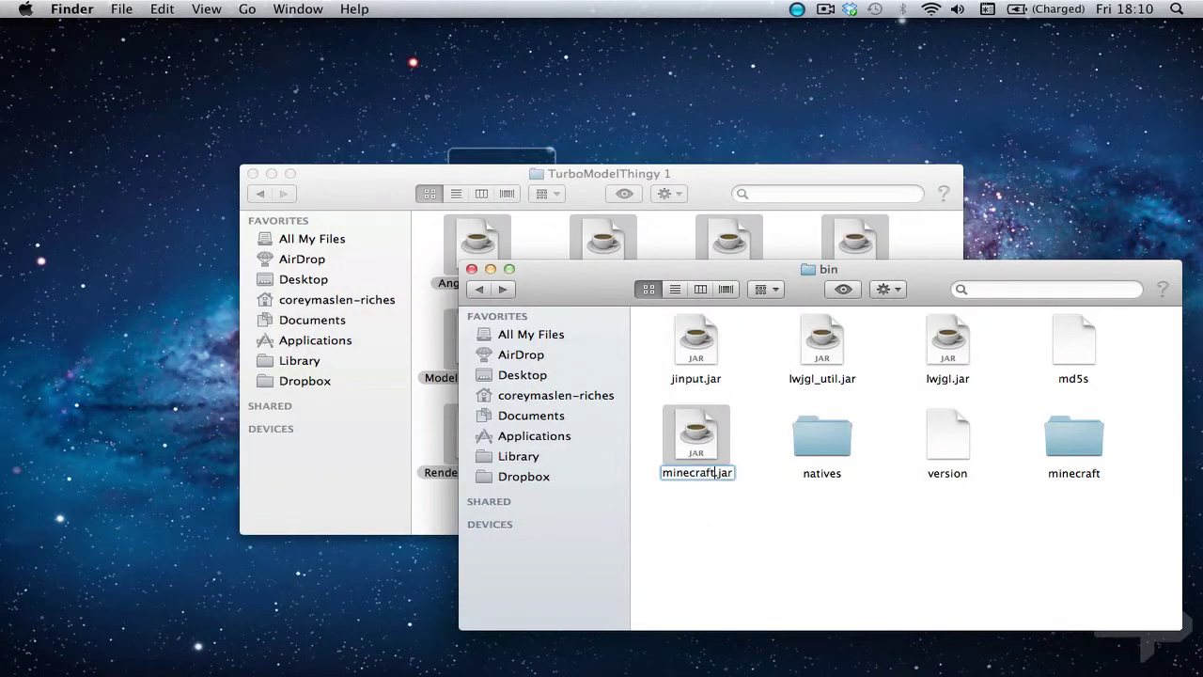
pyautogui.write('real')
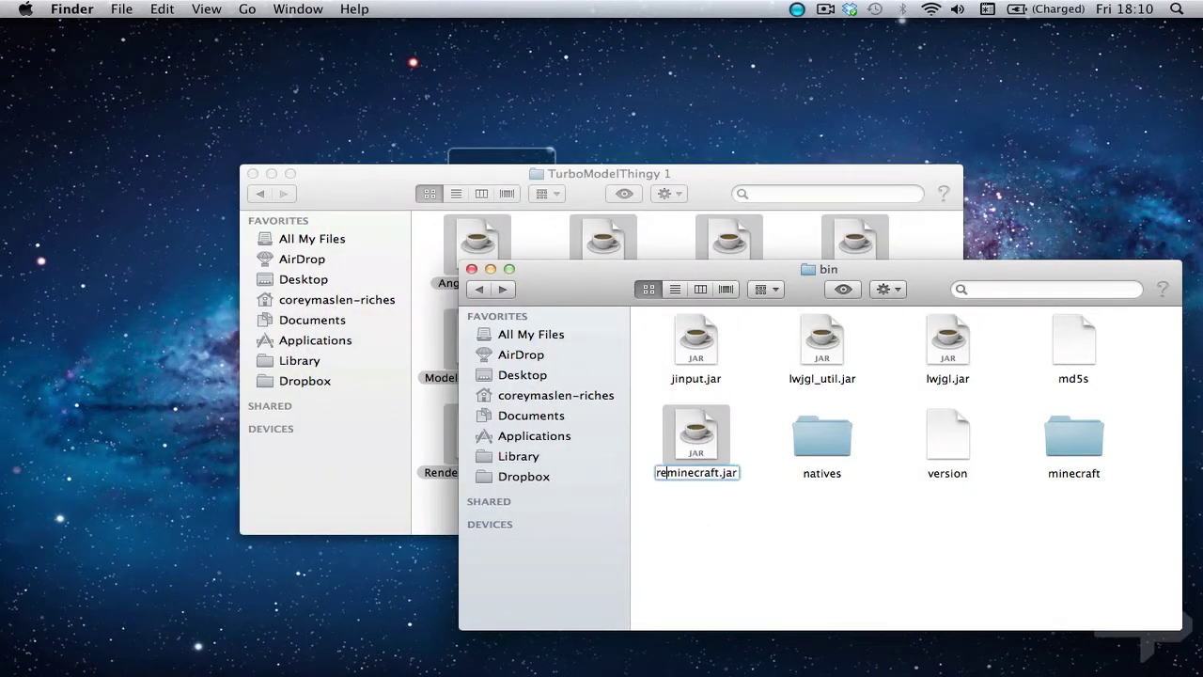
pyautogui.press('Return')
# Rename the extracted minecraft folder in bin as minecraft.jar, accepting the added .jar extension.
pyautogui.click(1072, 436)
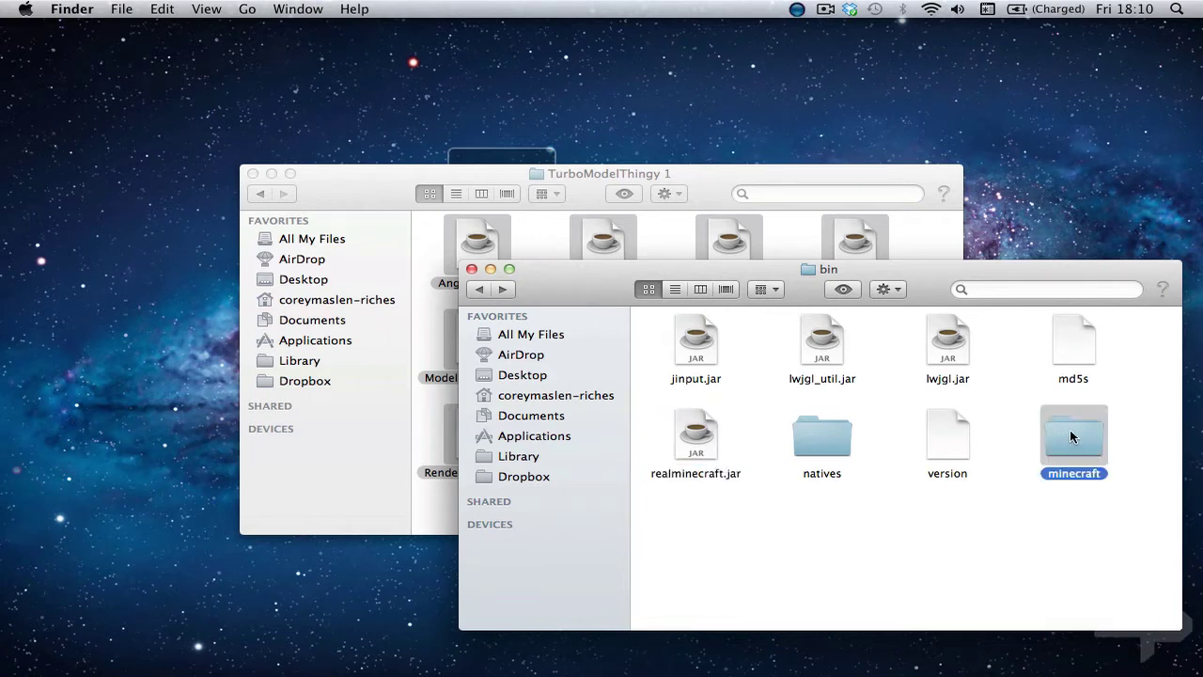
pyautogui.press('space')
pyautogui.press('space')
pyautogui.press('Return')
pyautogui.press('Right')
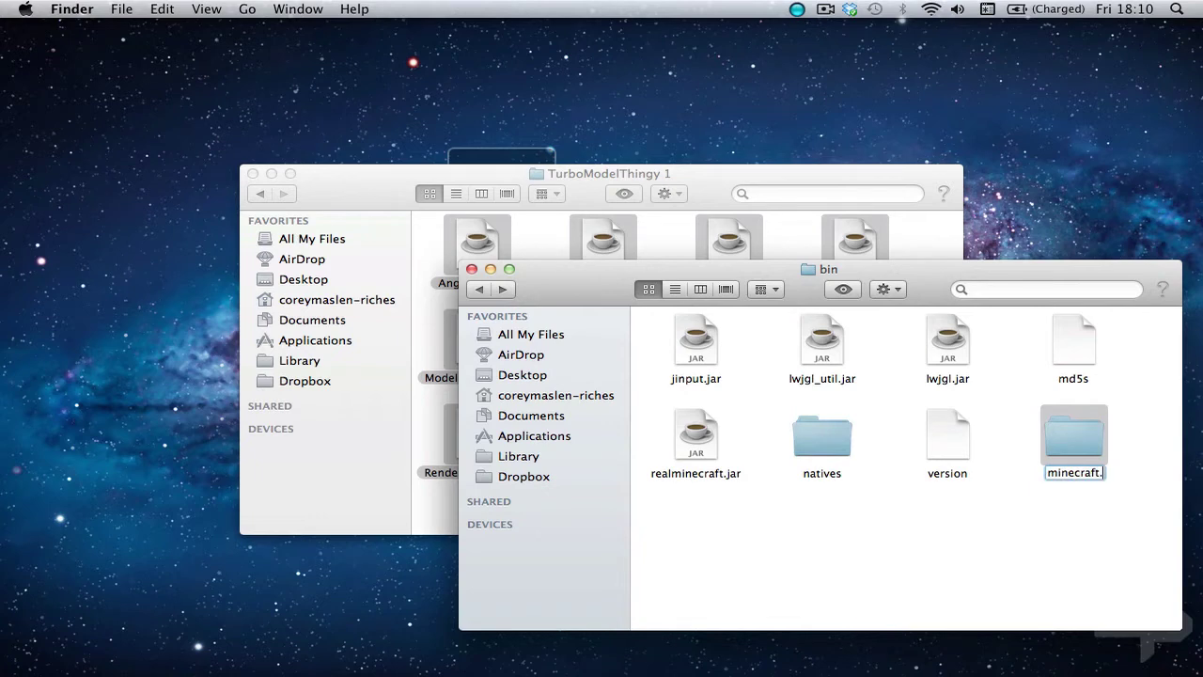
pyautogui.write('.jar')
pyautogui.press('Return')
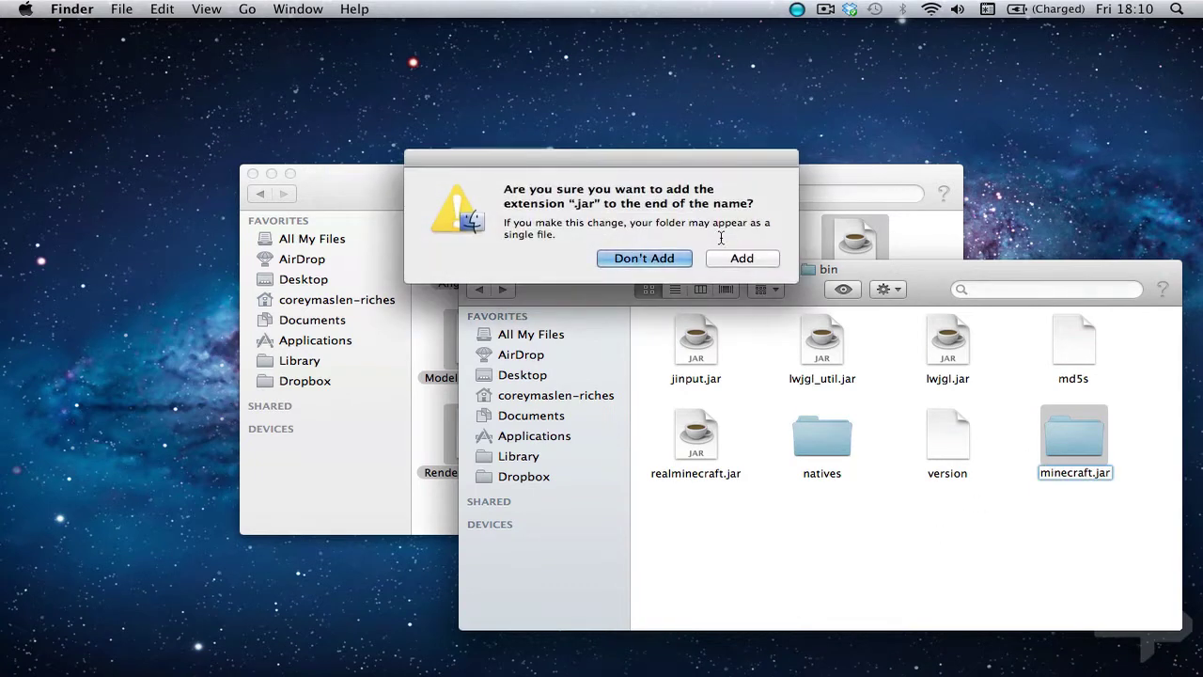
pyautogui.click(735, 260)
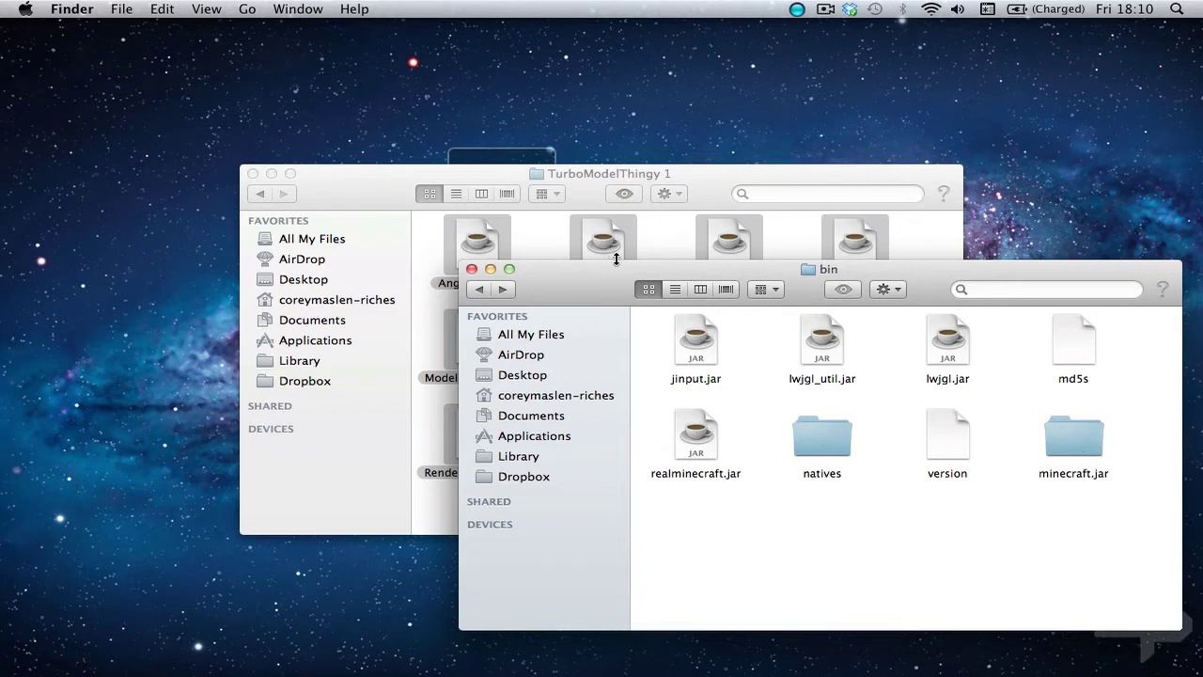
# Open the TooManyItems2011_07_01 folder in Downloads, using the window that shows the TurboModelThingy 1 files.
pyautogui.click(429, 268)
pyautogui.click(311, 300)
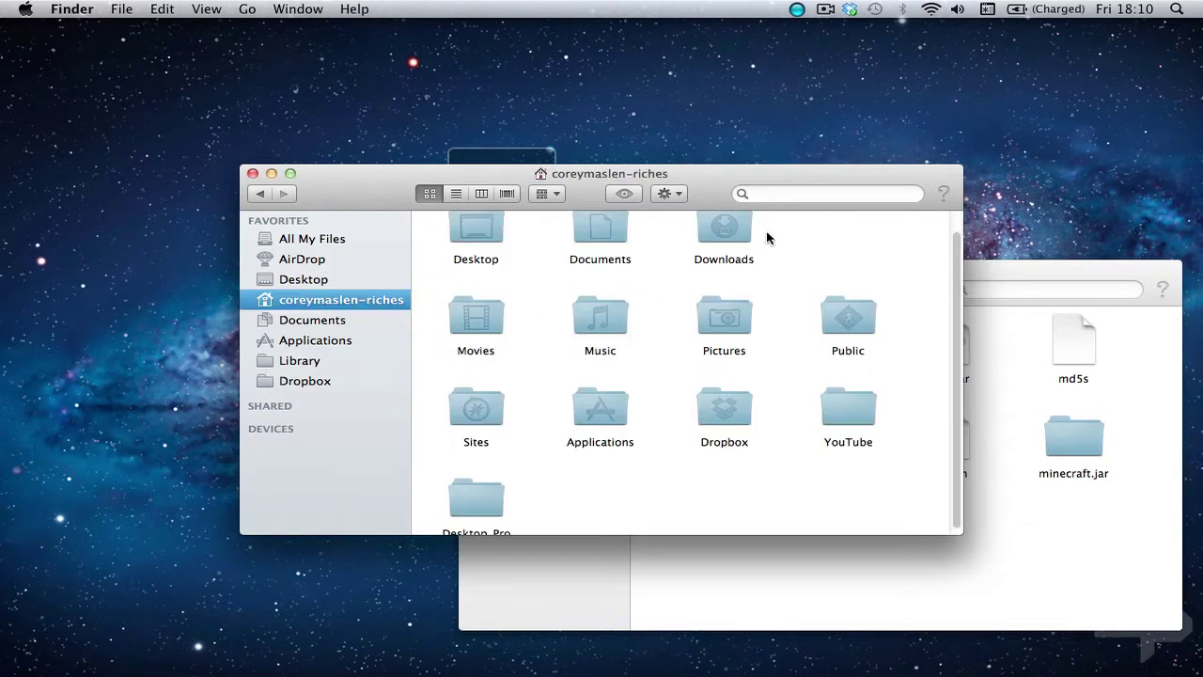
pyautogui.doubleClick(723, 244)
pyautogui.scroll(5, 635, 324)
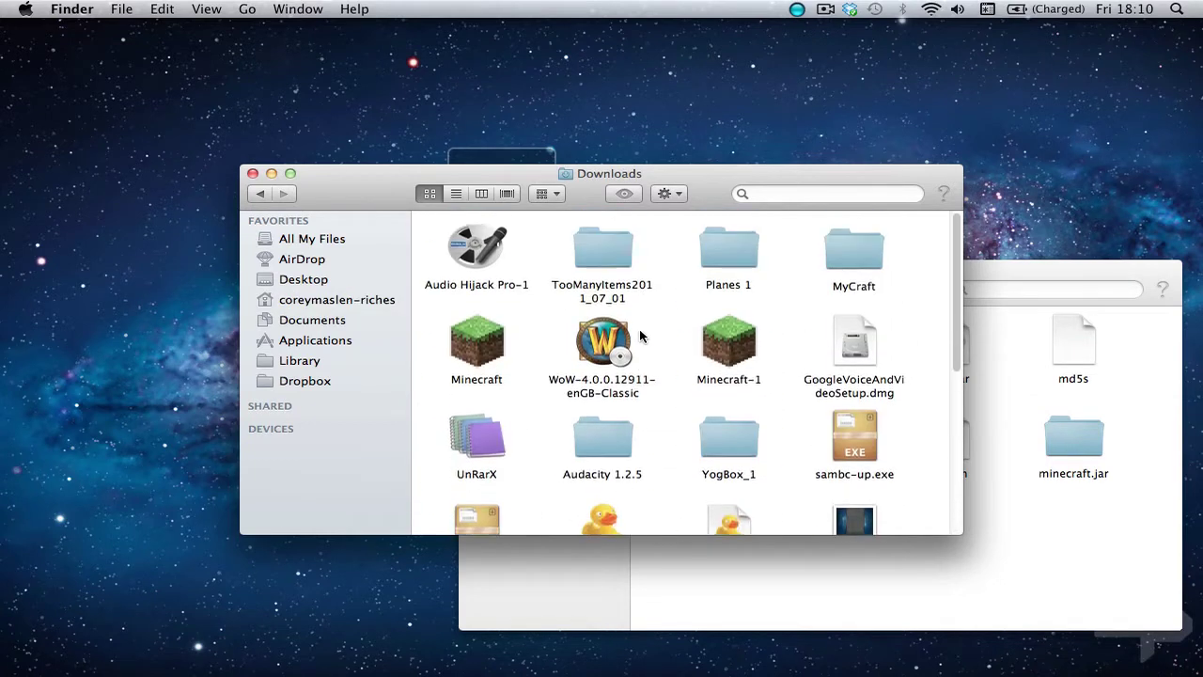
pyautogui.doubleClick(611, 282)
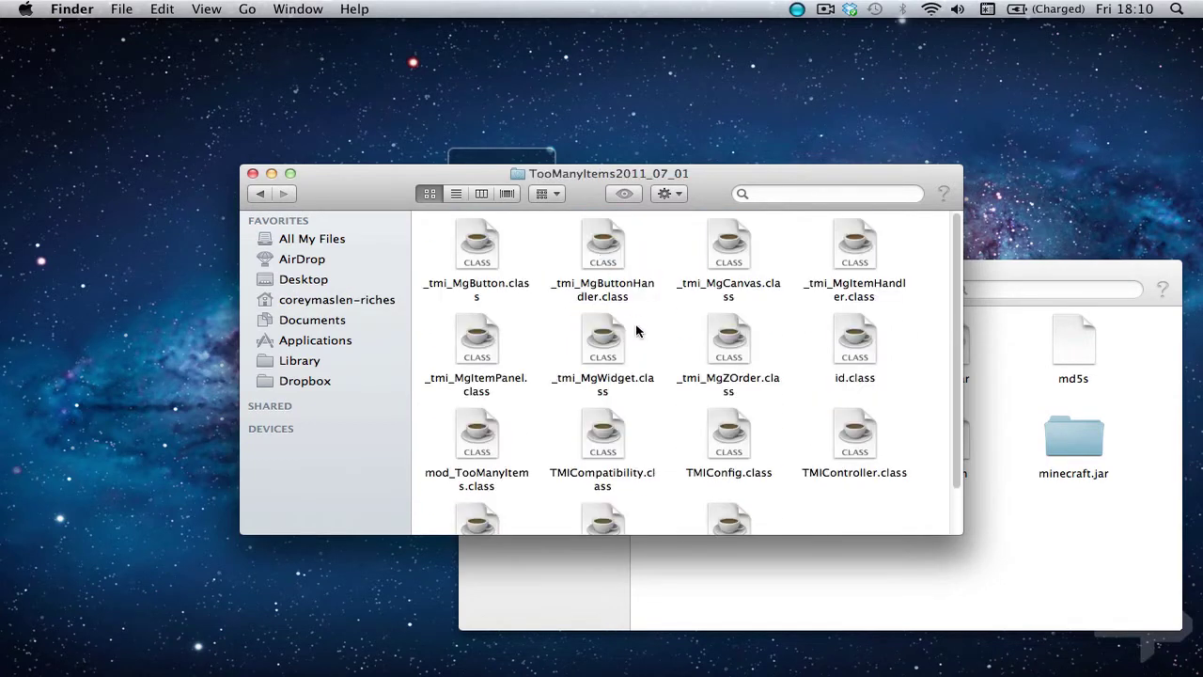
# Copy all TooManyItems2011_07_01 files into the minecraft.jar folder in bin and close both Finder windows.
pyautogui.press('super+a')
pyautogui.click(1146, 564)
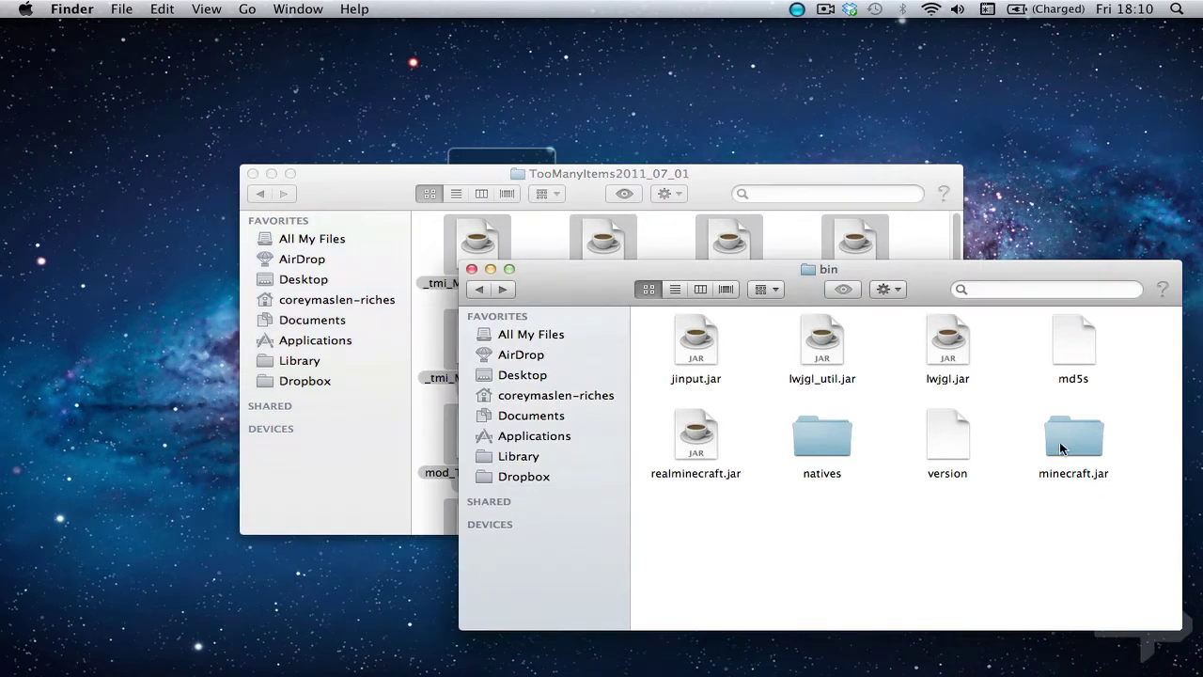
pyautogui.doubleClick(1062, 439)
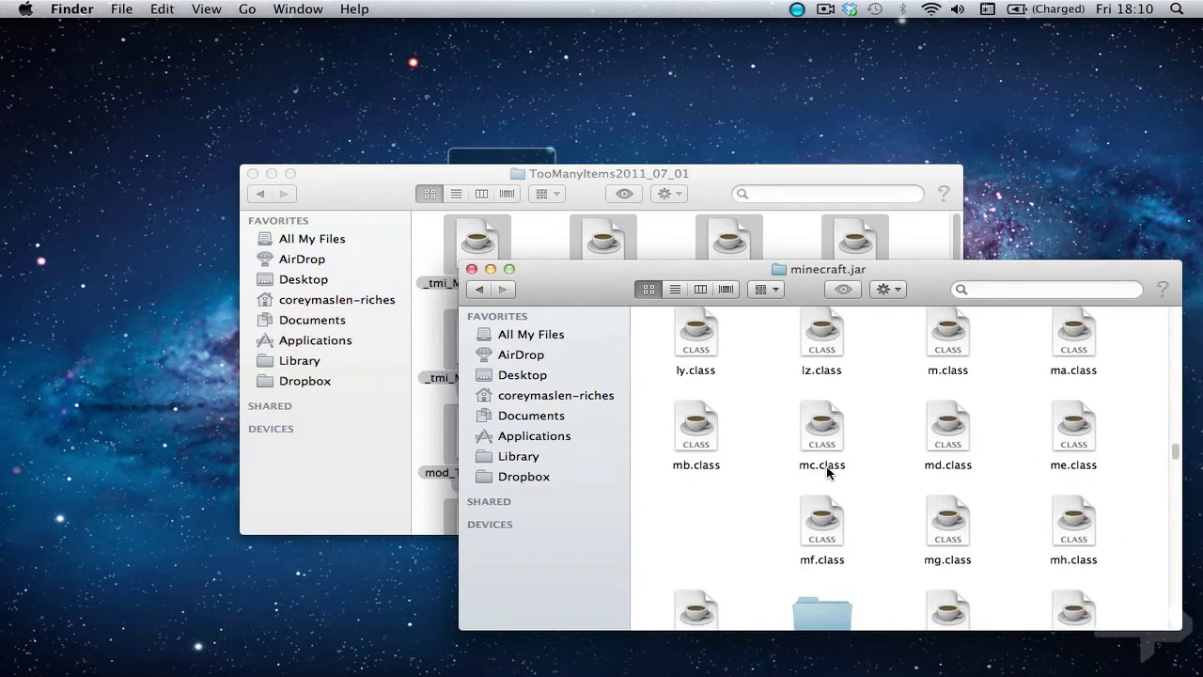
pyautogui.press('super+v')
pyautogui.click(730, 224)
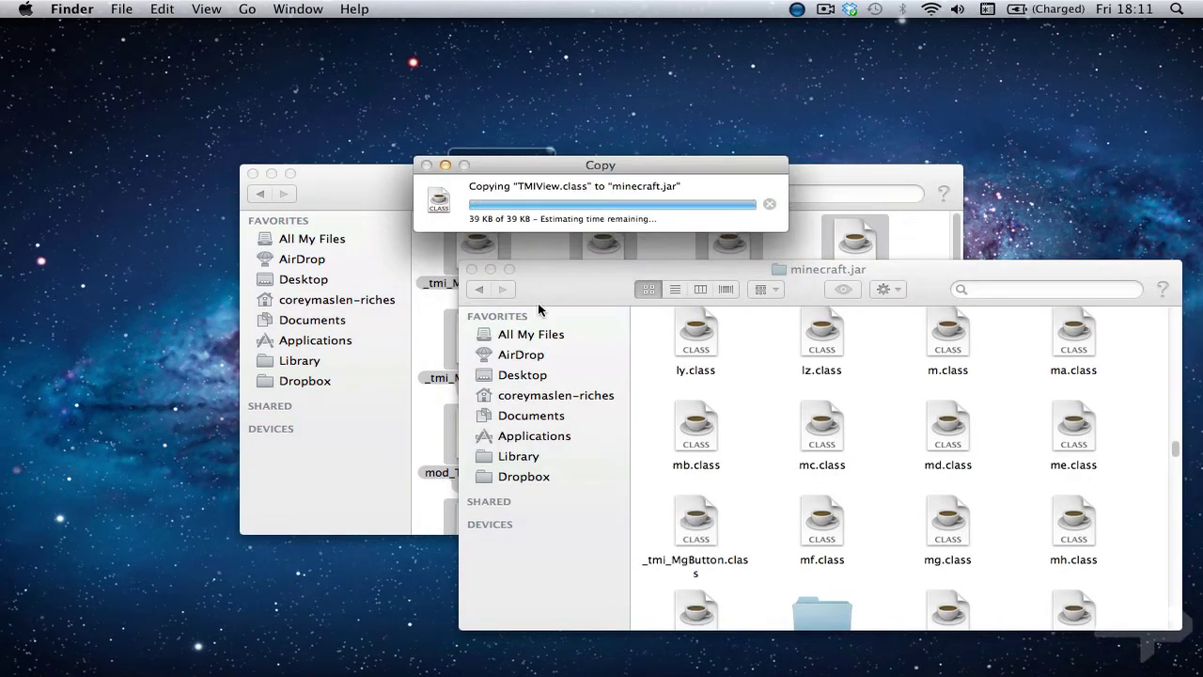
pyautogui.click(251, 174)
pyautogui.click(471, 269)
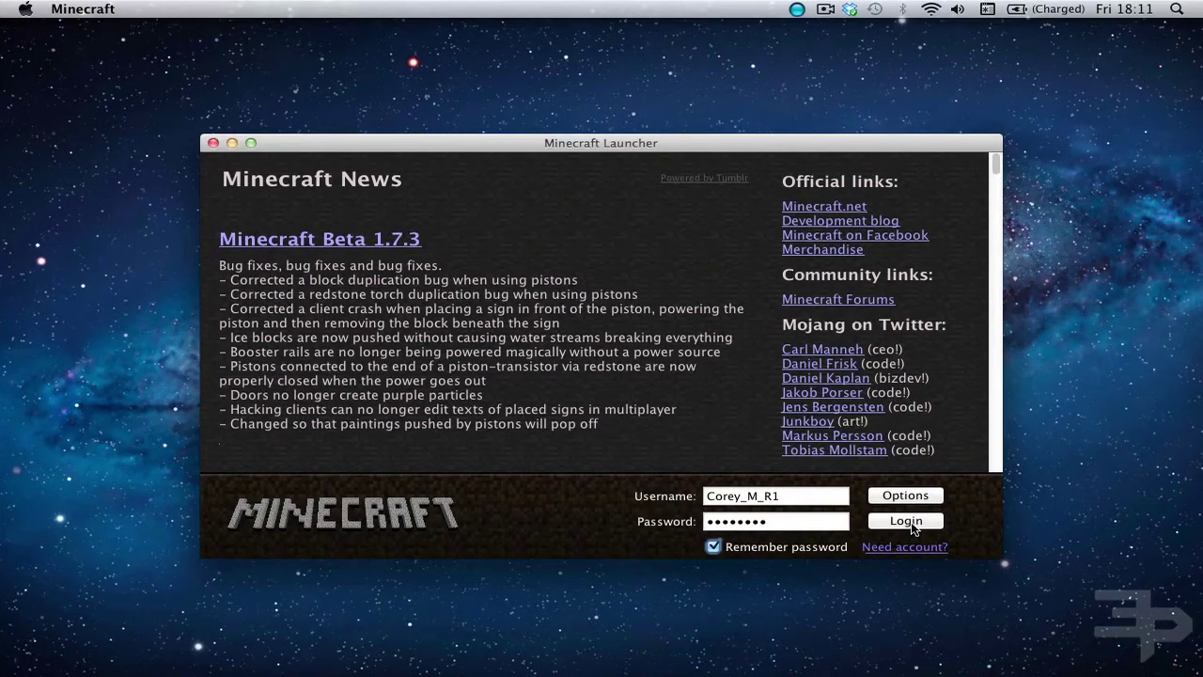
# Log in through the Minecraft Launcher with the remembered credentials and create a new singleplayer world.
pyautogui.click(906, 521)
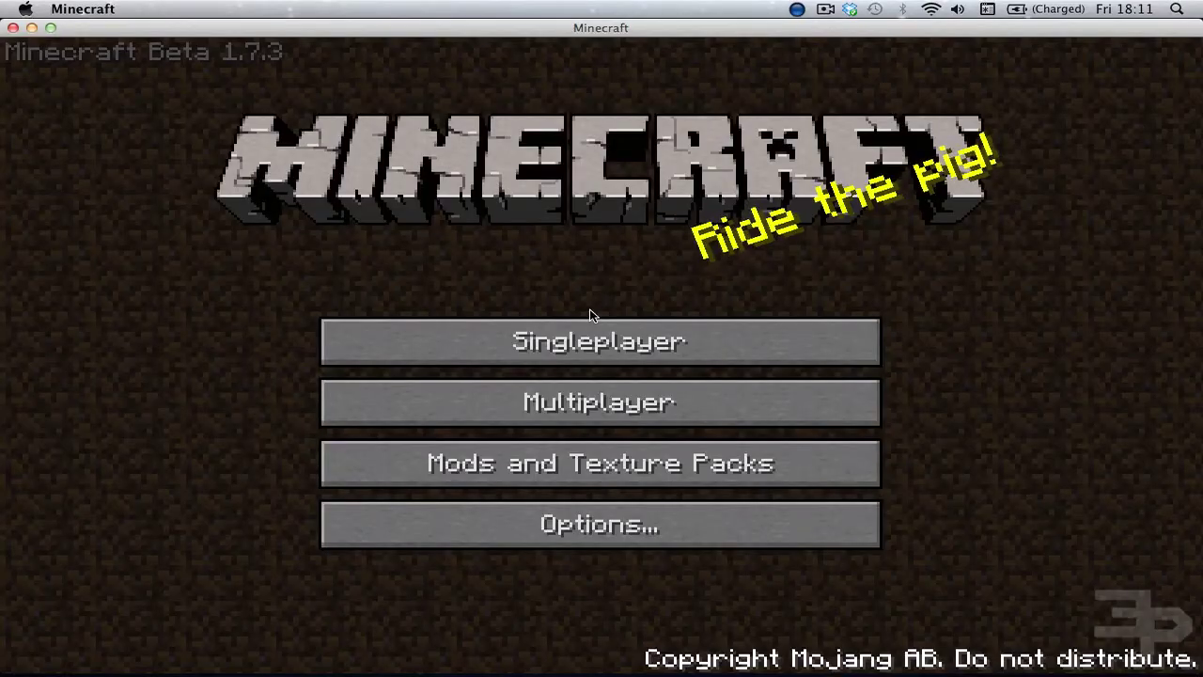
pyautogui.click(546, 343)
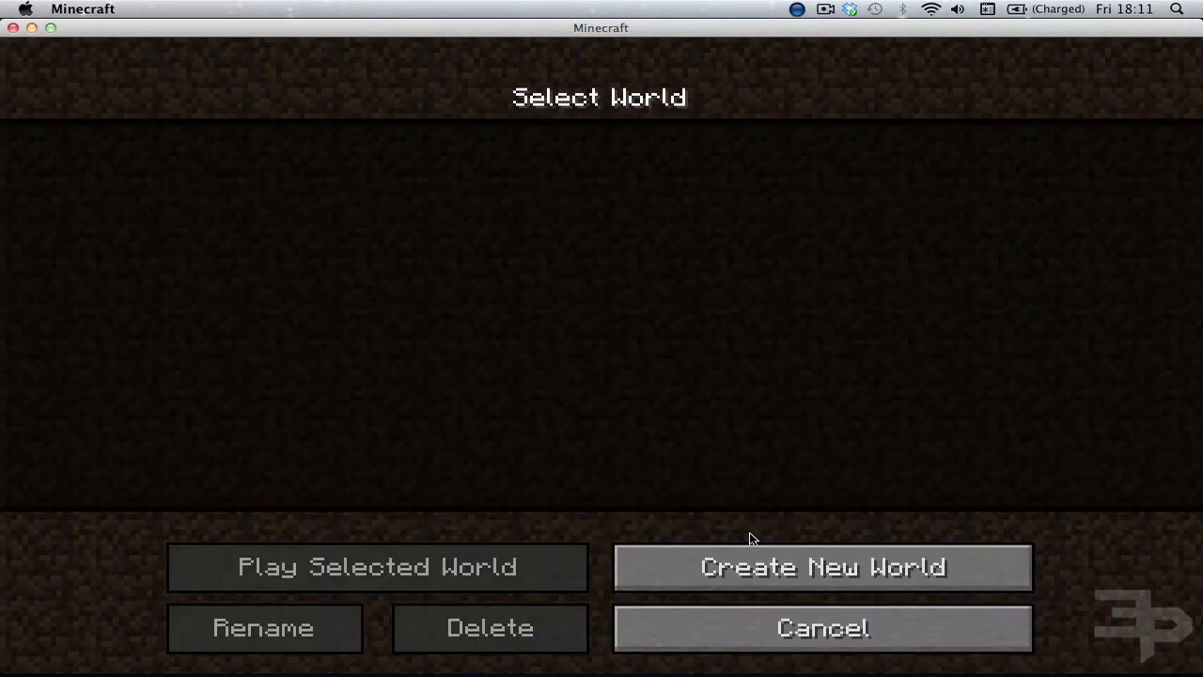
pyautogui.click(750, 564)
pyautogui.click(603, 493)
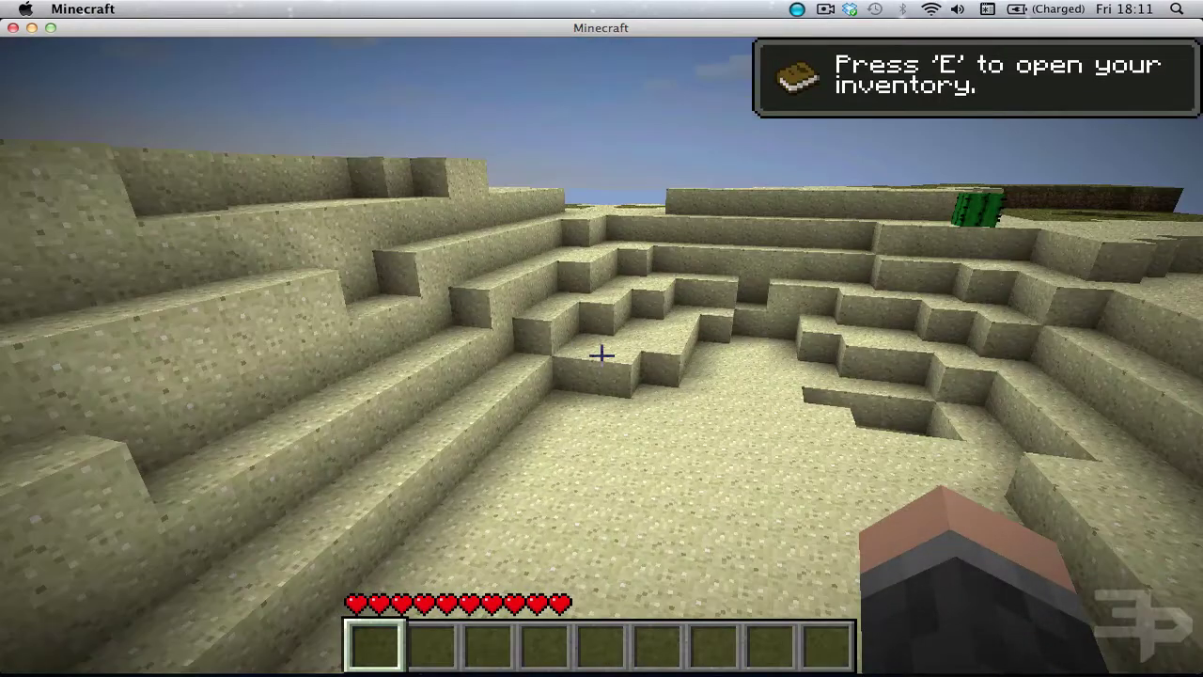
# Walk up onto the sand hill and look over the surrounding terrain of the new world.
pyautogui.press('w')
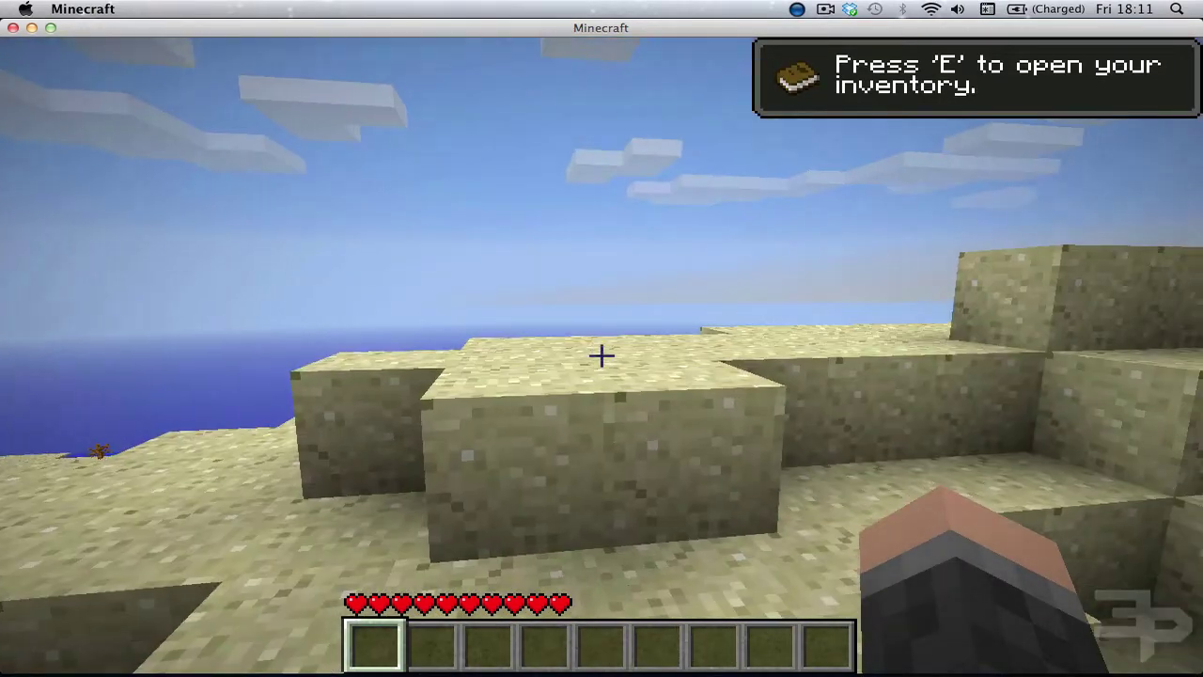
pyautogui.press('w')
pyautogui.press('space')
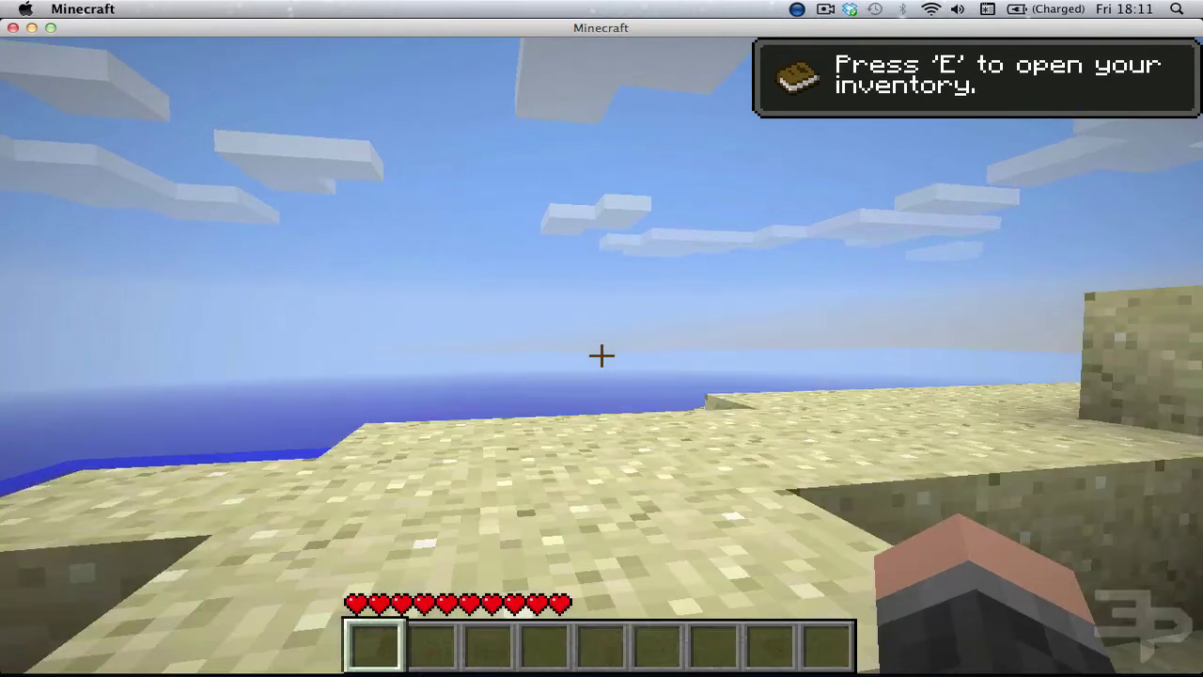
pyautogui.press('w')
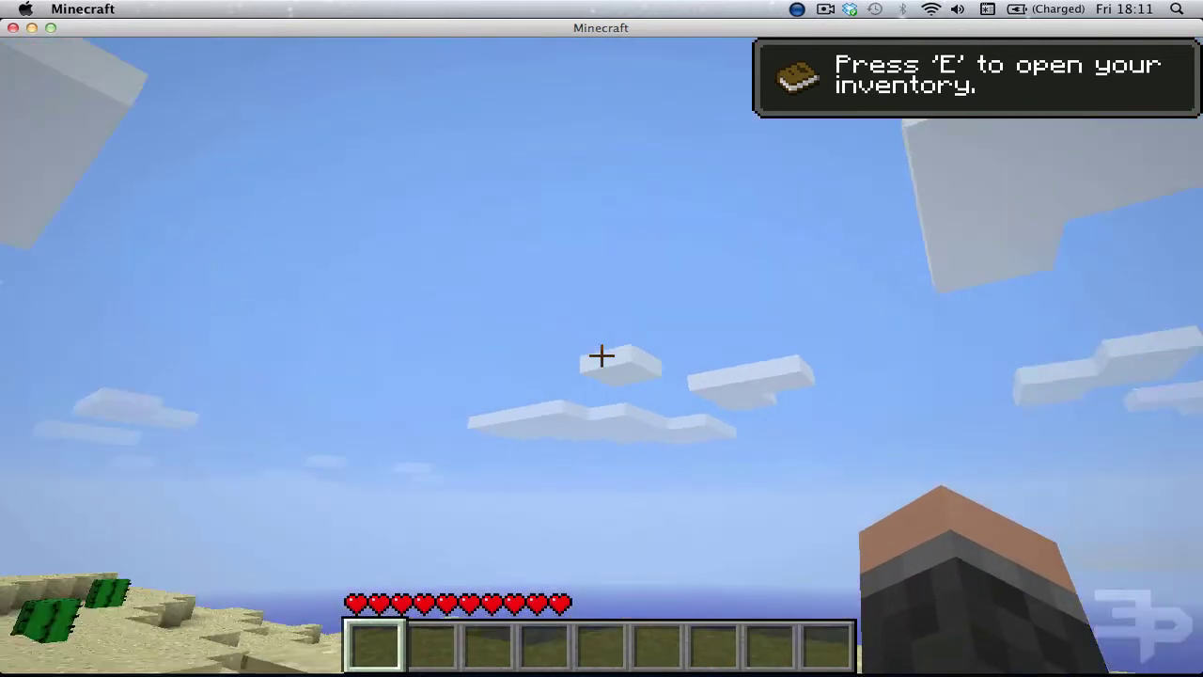
pyautogui.press('w')
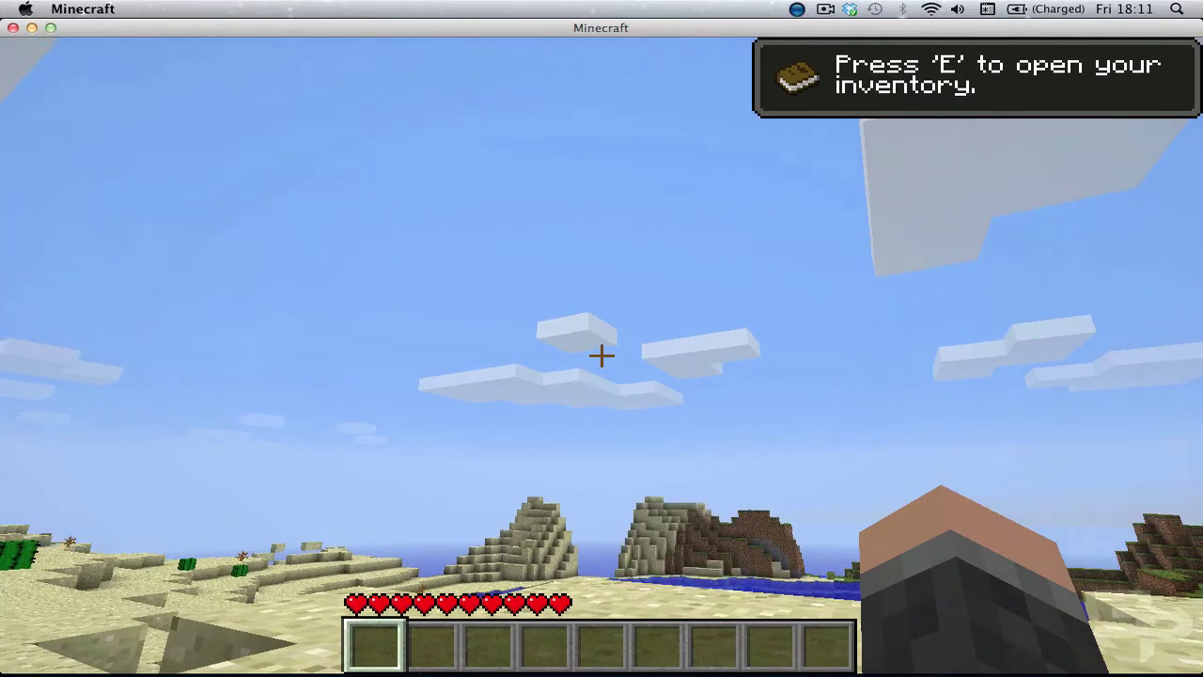
pyautogui.moveTo(602, 356)
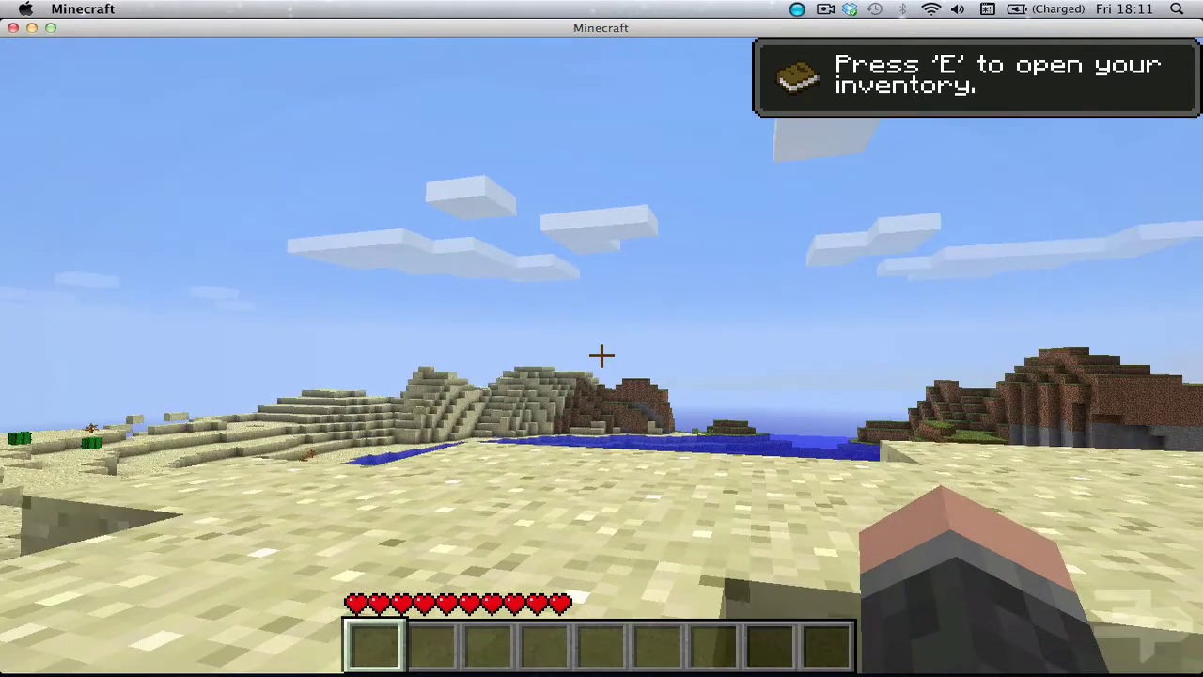
pyautogui.press('space')
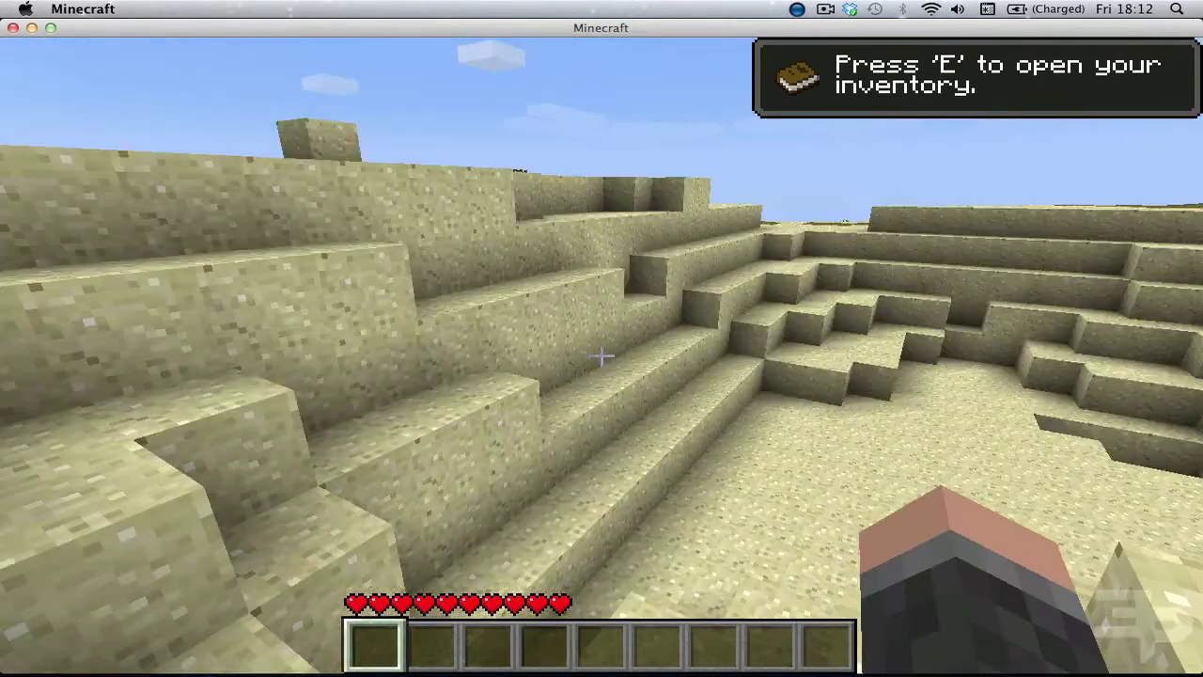
# In the game's control settings, set Inventory to I, Sneak to RSHIFT and Jump to RMENU.
pyautogui.press('Escape')
pyautogui.click(568, 422)
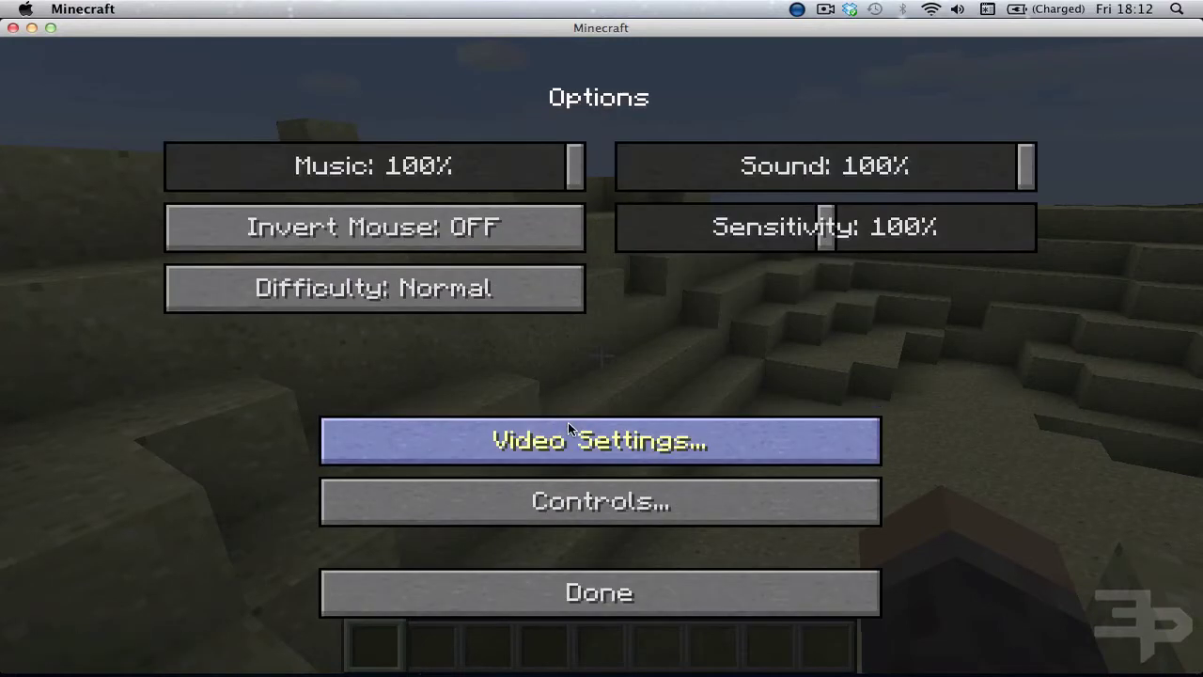
pyautogui.click(538, 517)
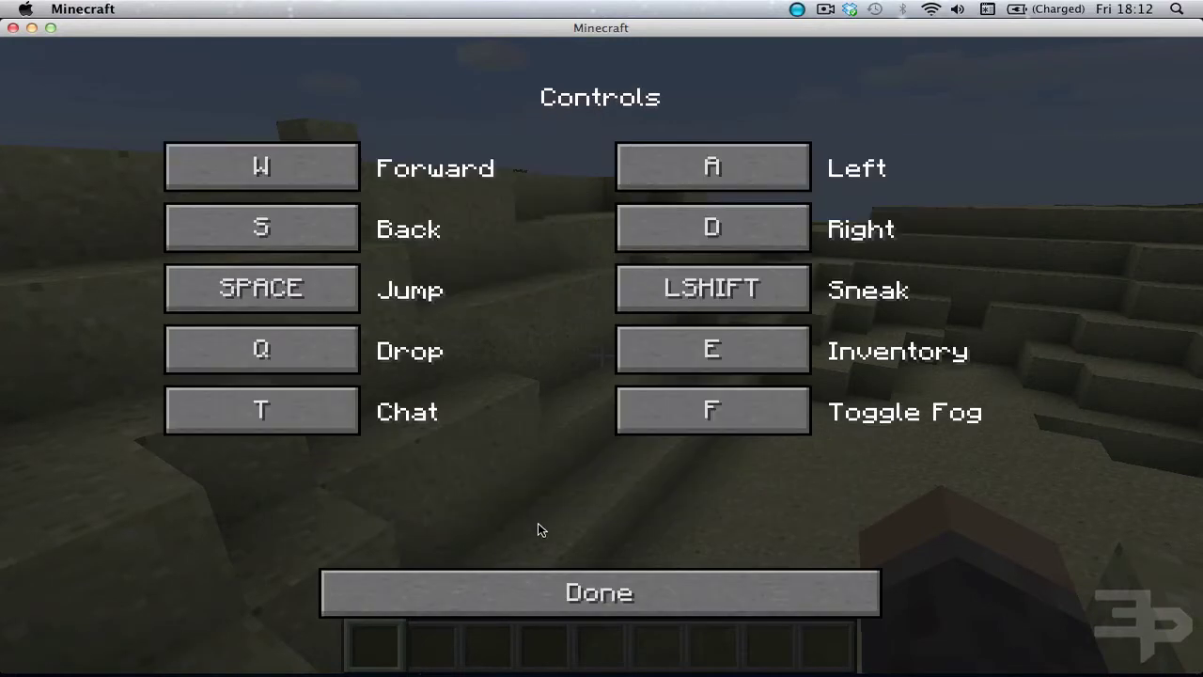
pyautogui.click(697, 360)
pyautogui.press('i')
pyautogui.click(656, 290)
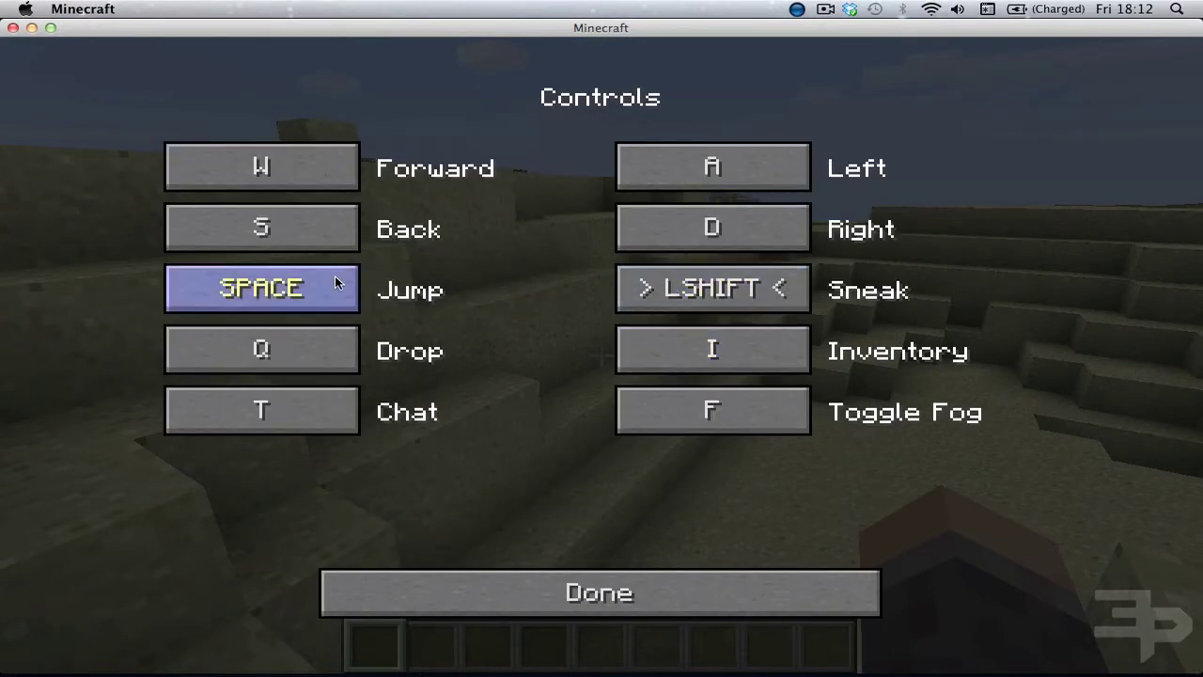
pyautogui.press('Shift_R')
pyautogui.click(292, 293)
pyautogui.press('Alt_R')
# Assign Back, Right, Left and Forward to the matching arrow keys and return to the game.
pyautogui.click(266, 223)
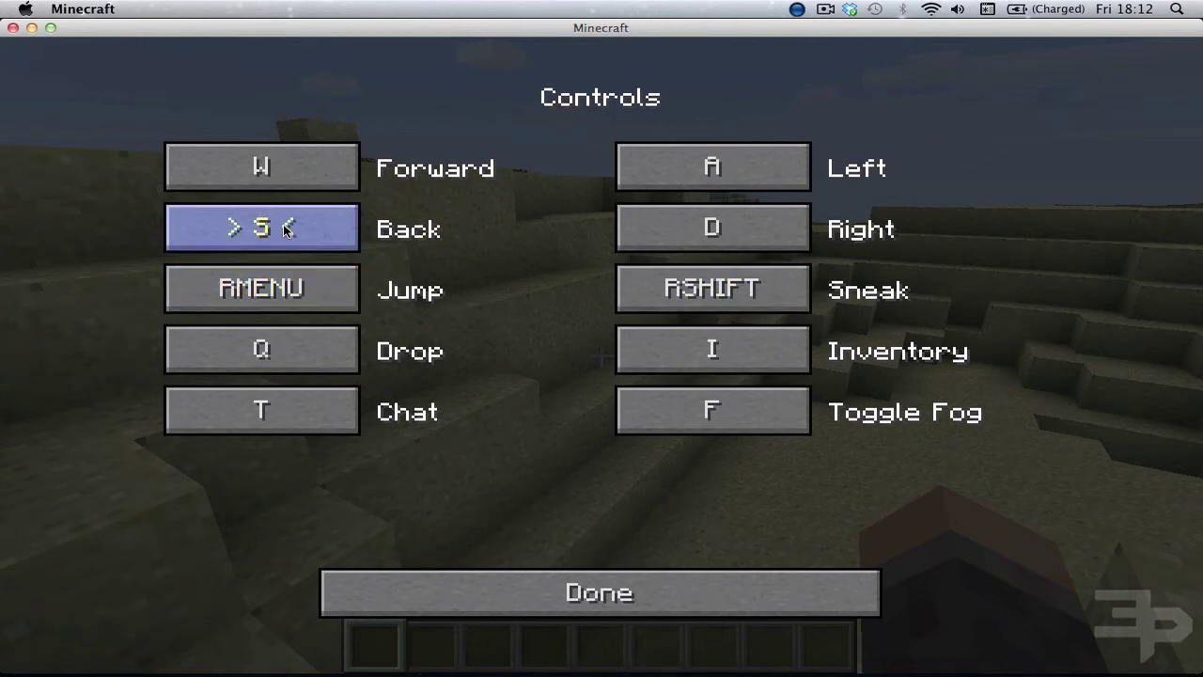
pyautogui.press('Down')
pyautogui.click(658, 219)
pyautogui.press('Right')
pyautogui.click(677, 156)
pyautogui.press('Left')
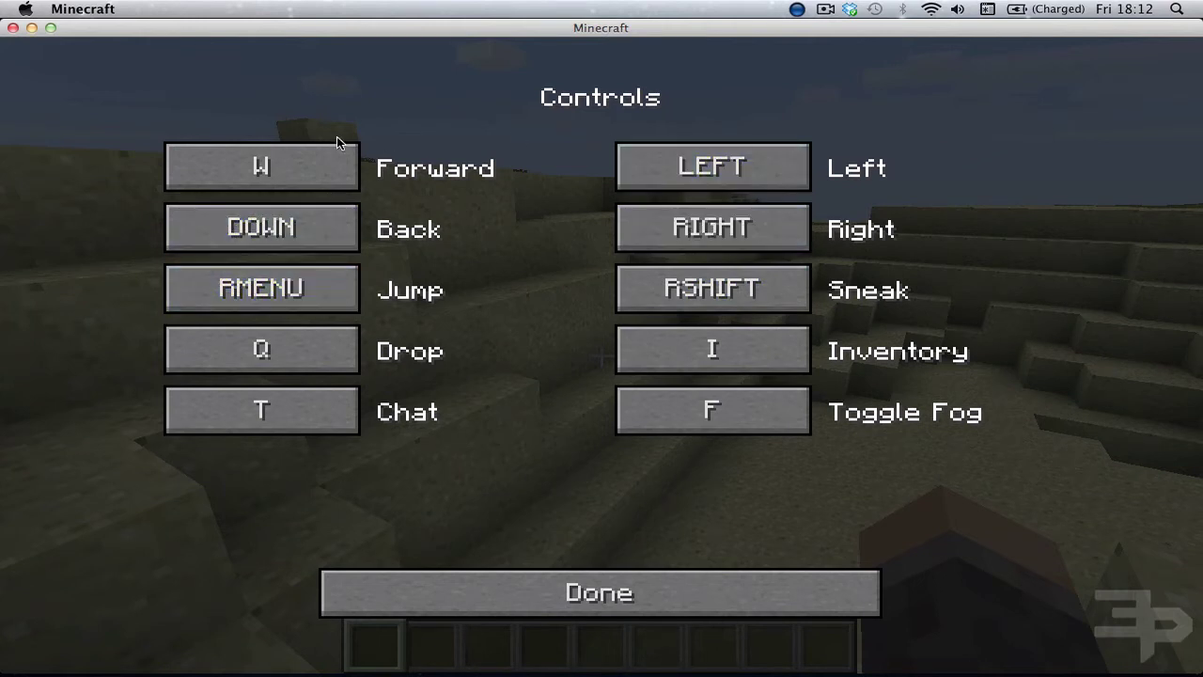
pyautogui.click(295, 169)
pyautogui.press('Up')
pyautogui.click(549, 592)
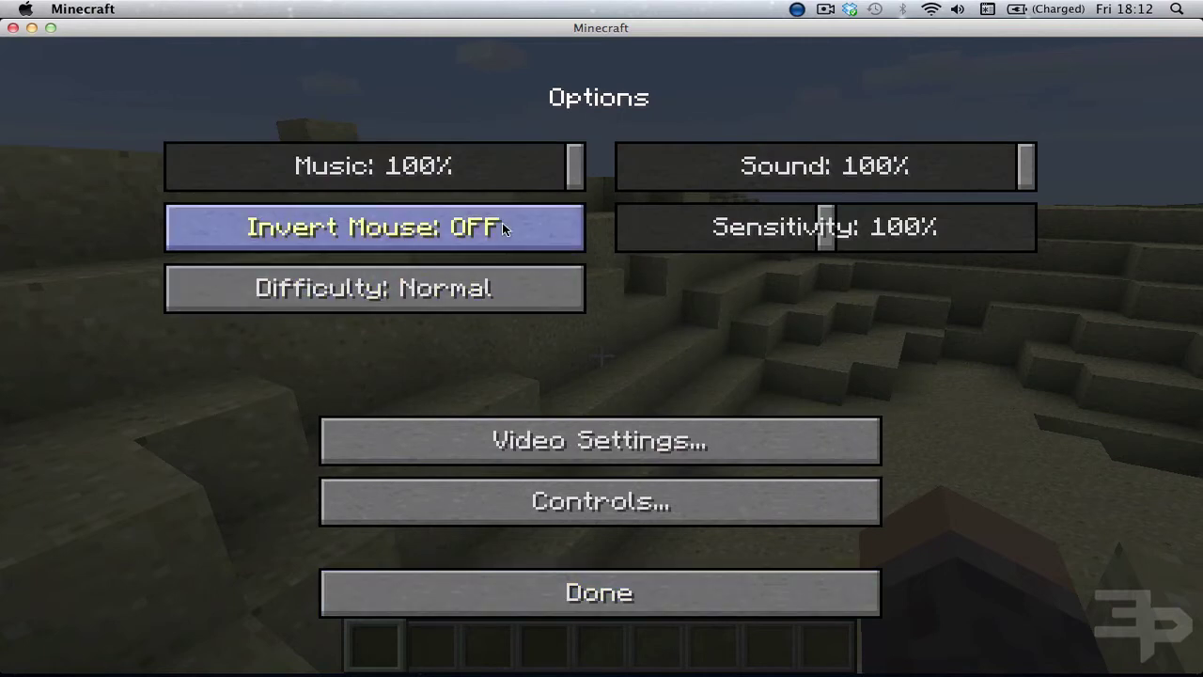
pyautogui.click(578, 592)
pyautogui.click(464, 233)
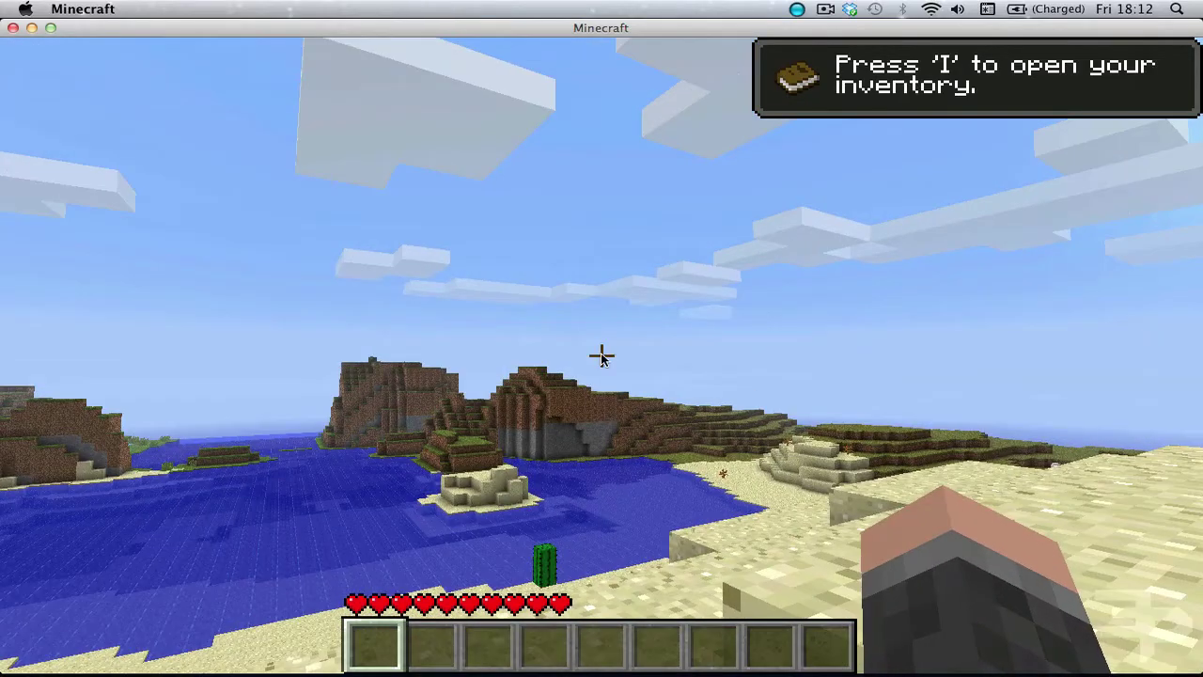
# Add the P-51 Mustang plane and a stack of 64 coal to the inventory from the TooManyItems list.
pyautogui.press('i')
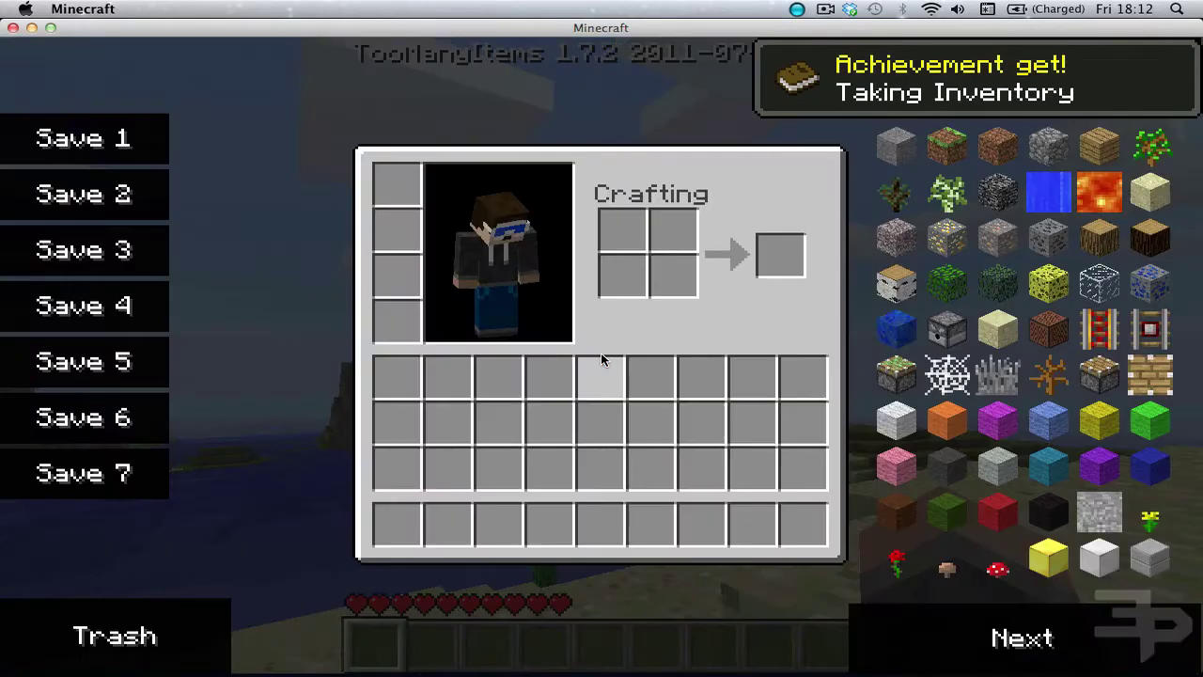
pyautogui.click(887, 81)
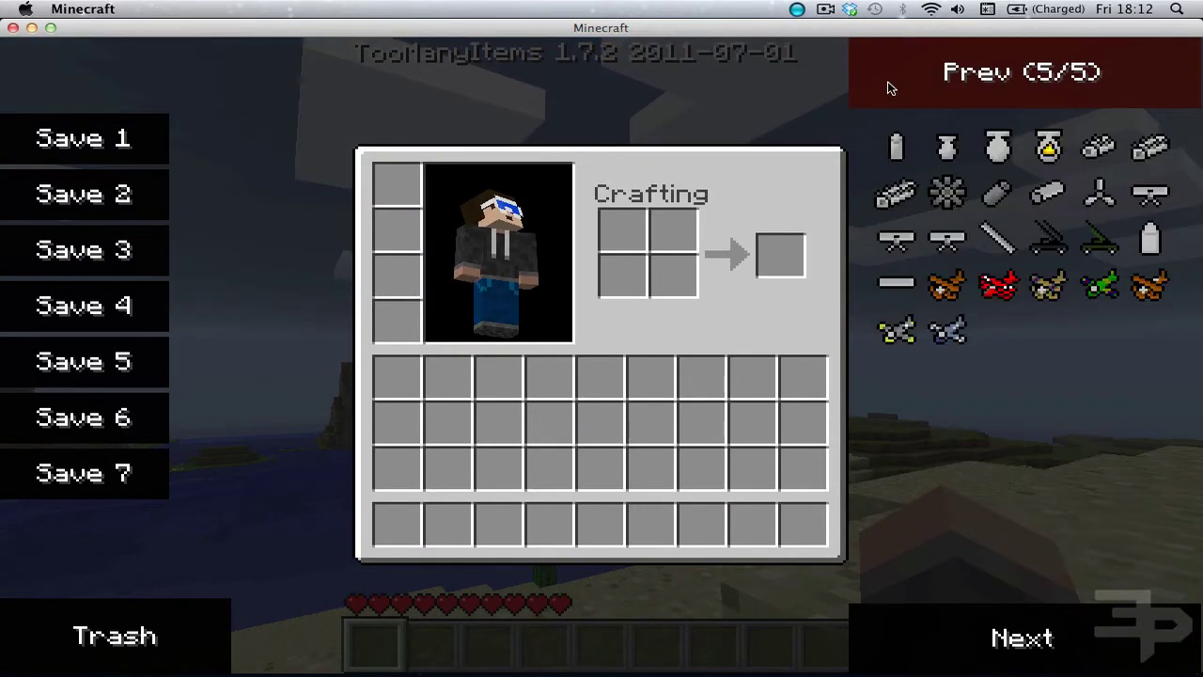
pyautogui.click(945, 336)
pyautogui.click(940, 94)
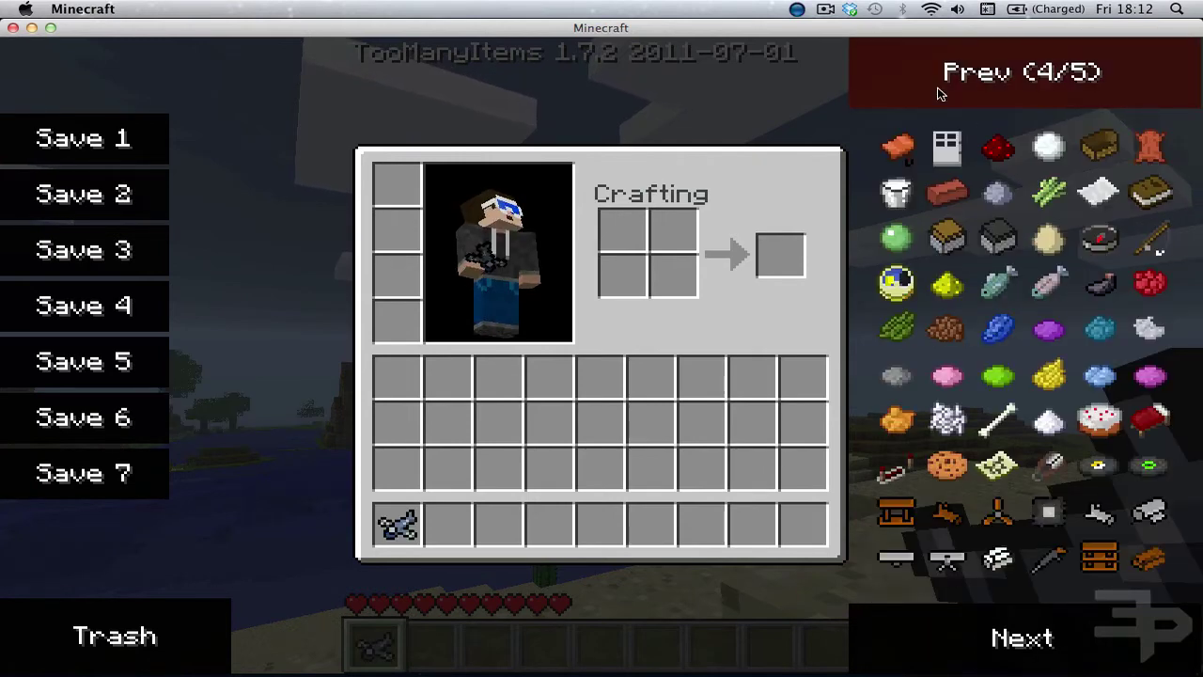
pyautogui.click(919, 68)
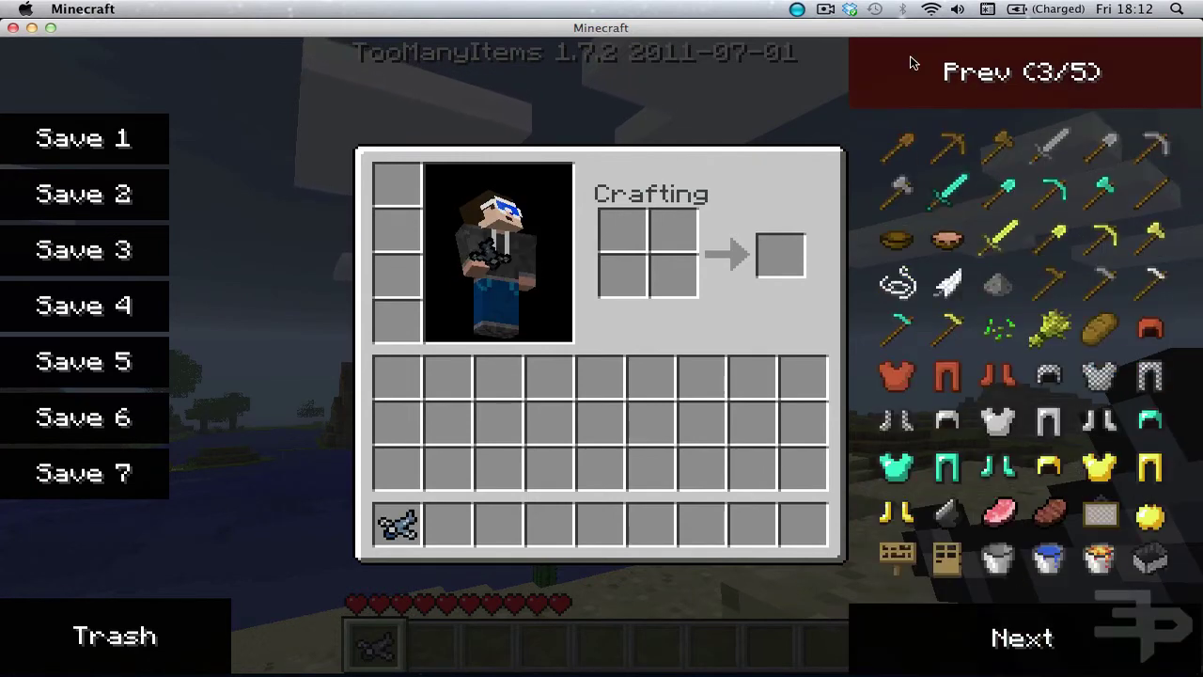
pyautogui.click(918, 67)
pyautogui.click(964, 504)
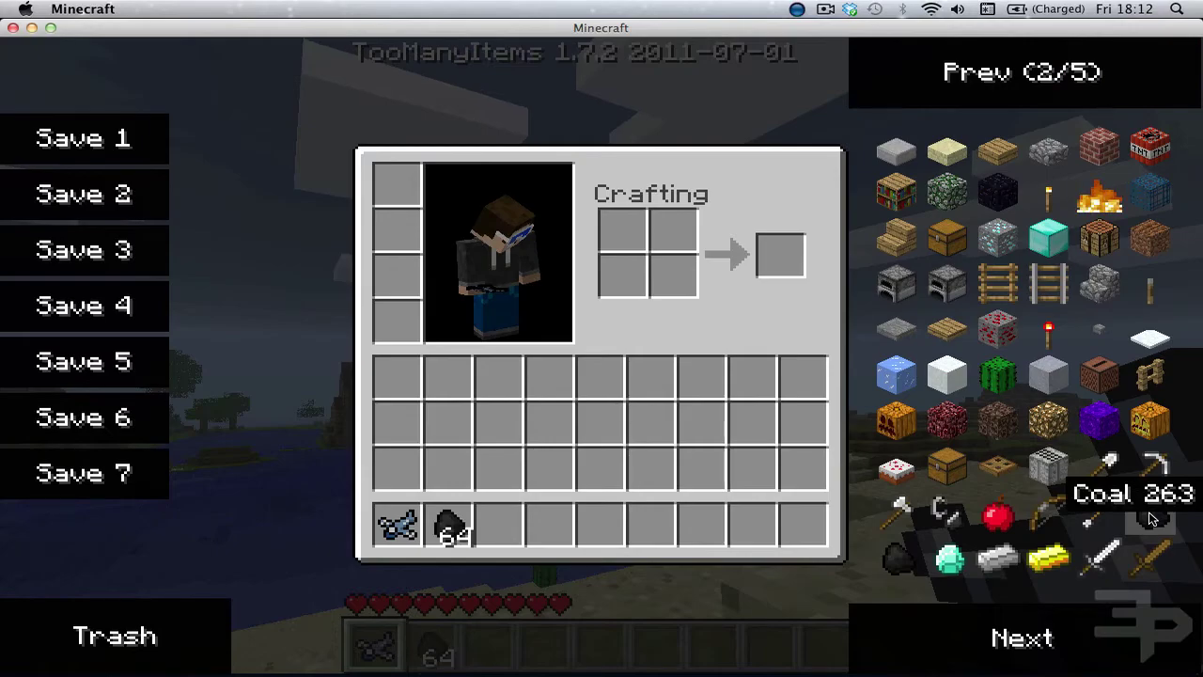
# Place the P-51 Mustang on open flat sand and climb into its cockpit.
pyautogui.press('e')
pyautogui.press('w')
pyautogui.press('space')
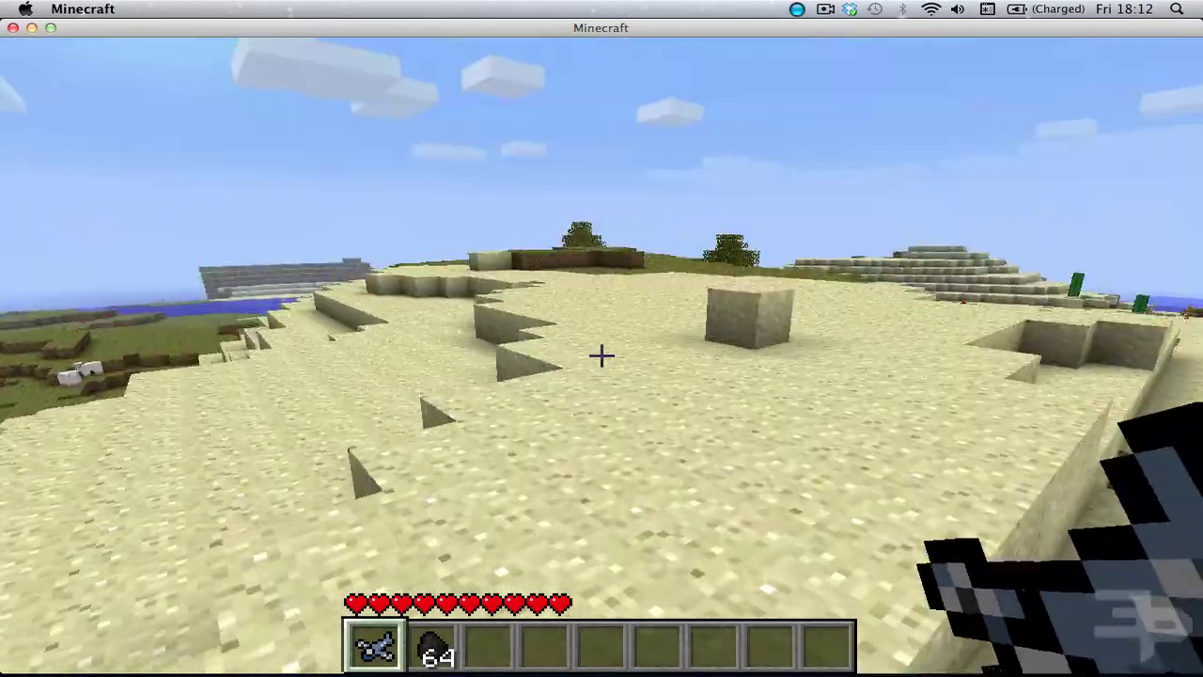
pyautogui.press('w')
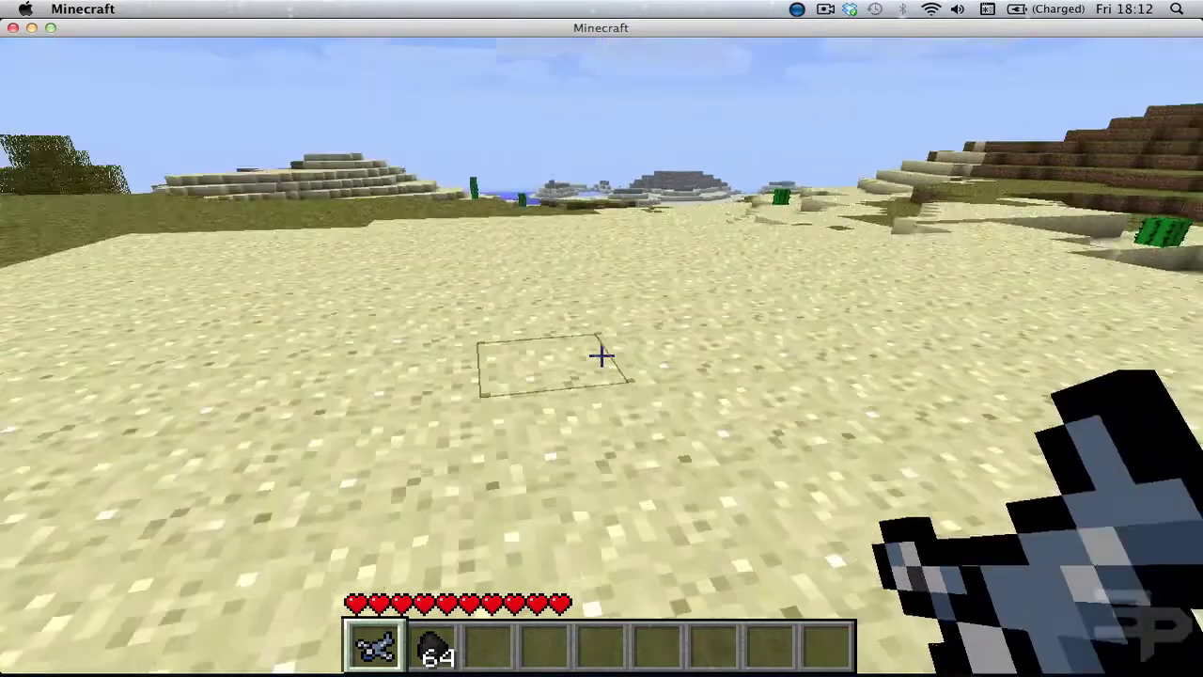
pyautogui.rightClick(602, 355)
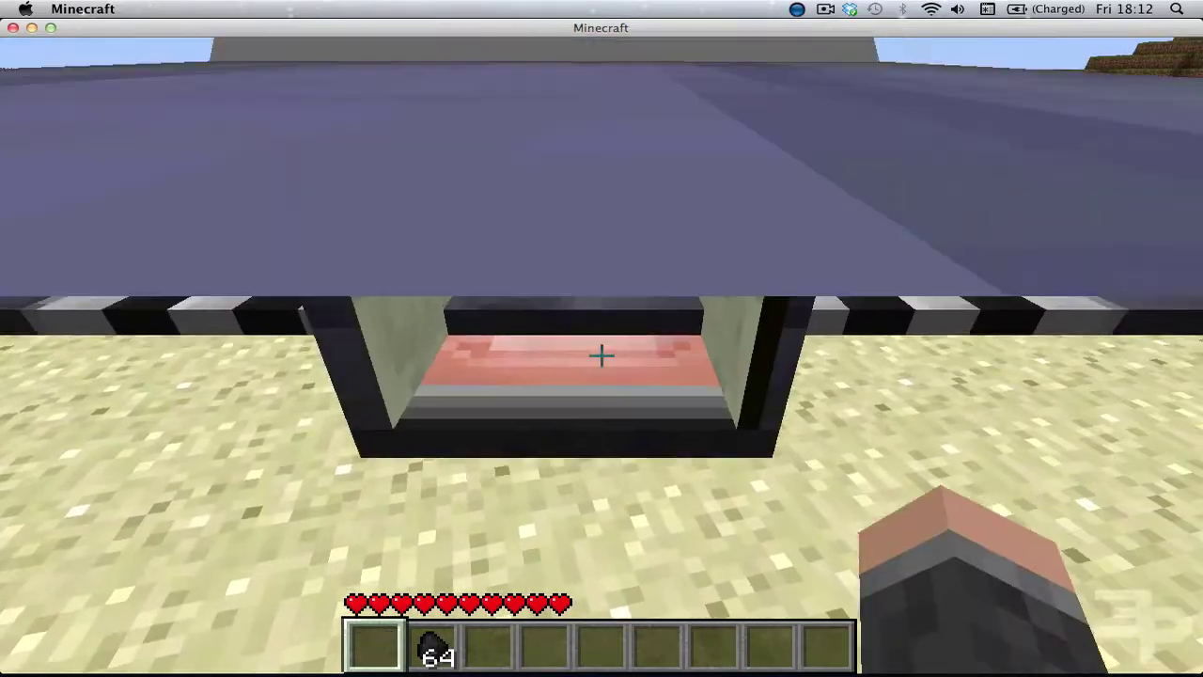
pyautogui.rightClick(602, 354)
pyautogui.rightClick(602, 355)
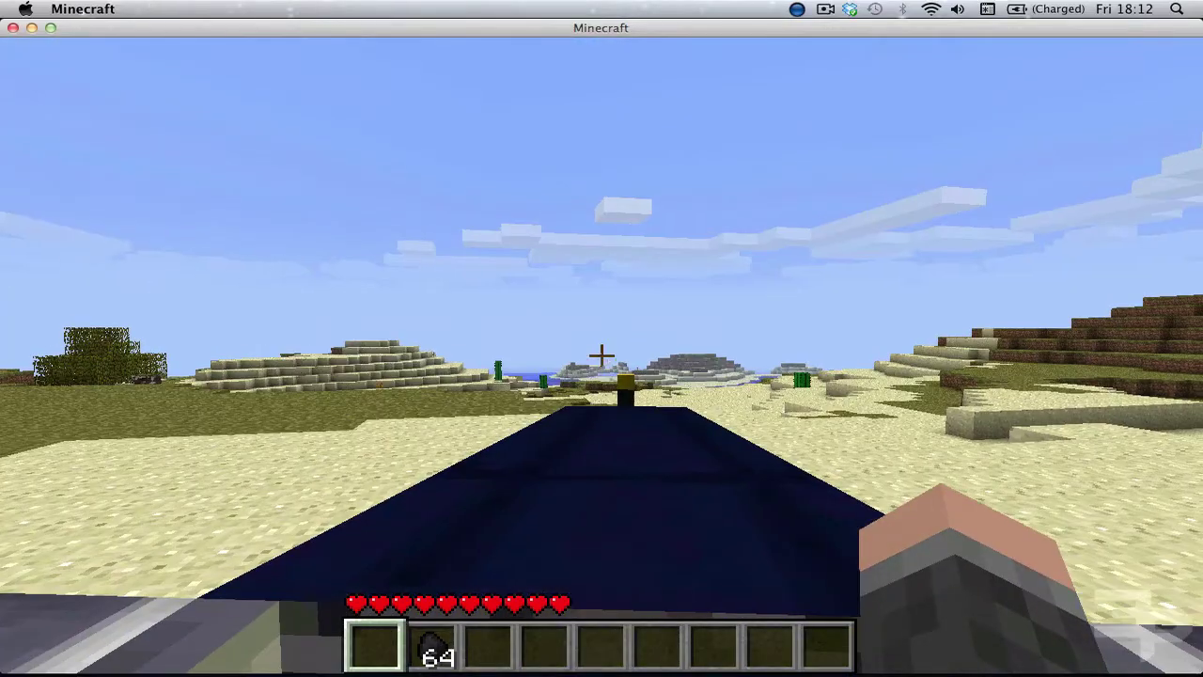
# Load the coal stack into the P-51 Mustang's fuel slot and fly the plane over the landscape.
pyautogui.press('e')
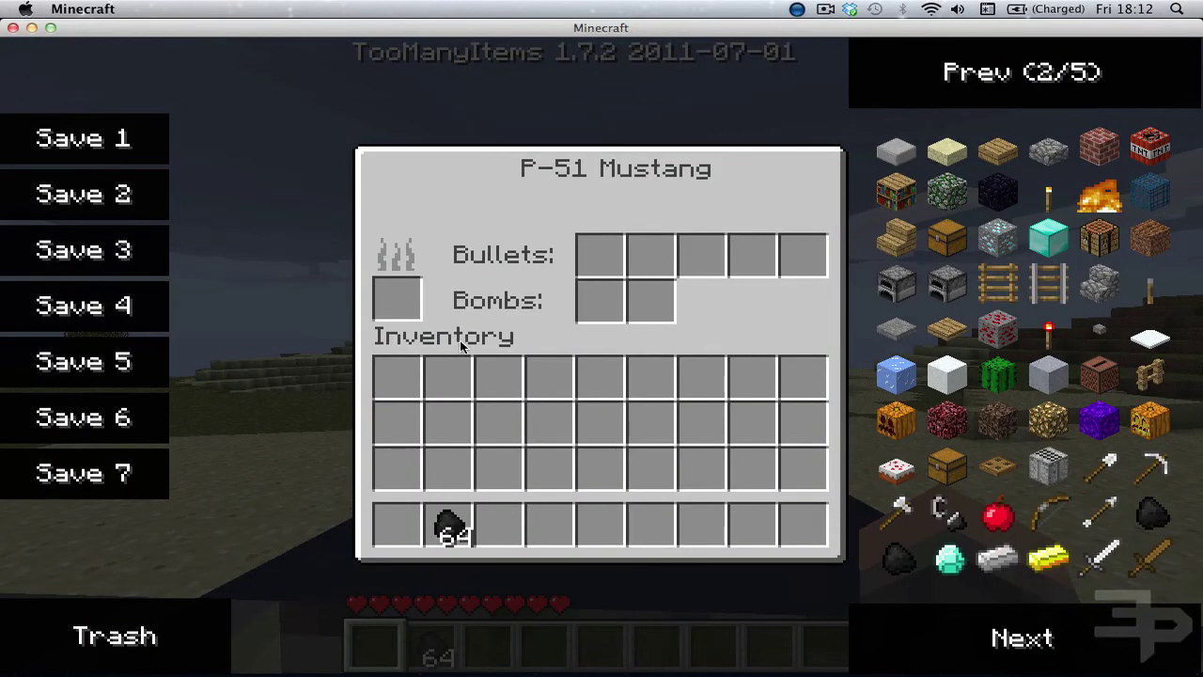
pyautogui.click(450, 526)
pyautogui.click(396, 299)
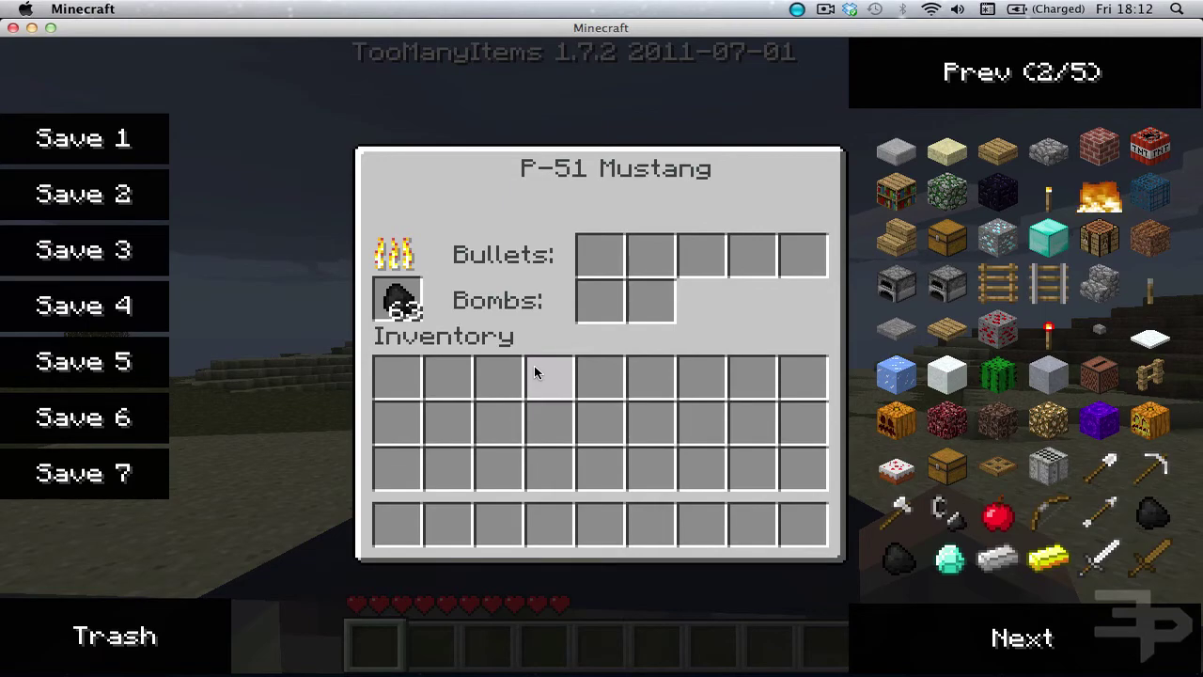
pyautogui.press('e')
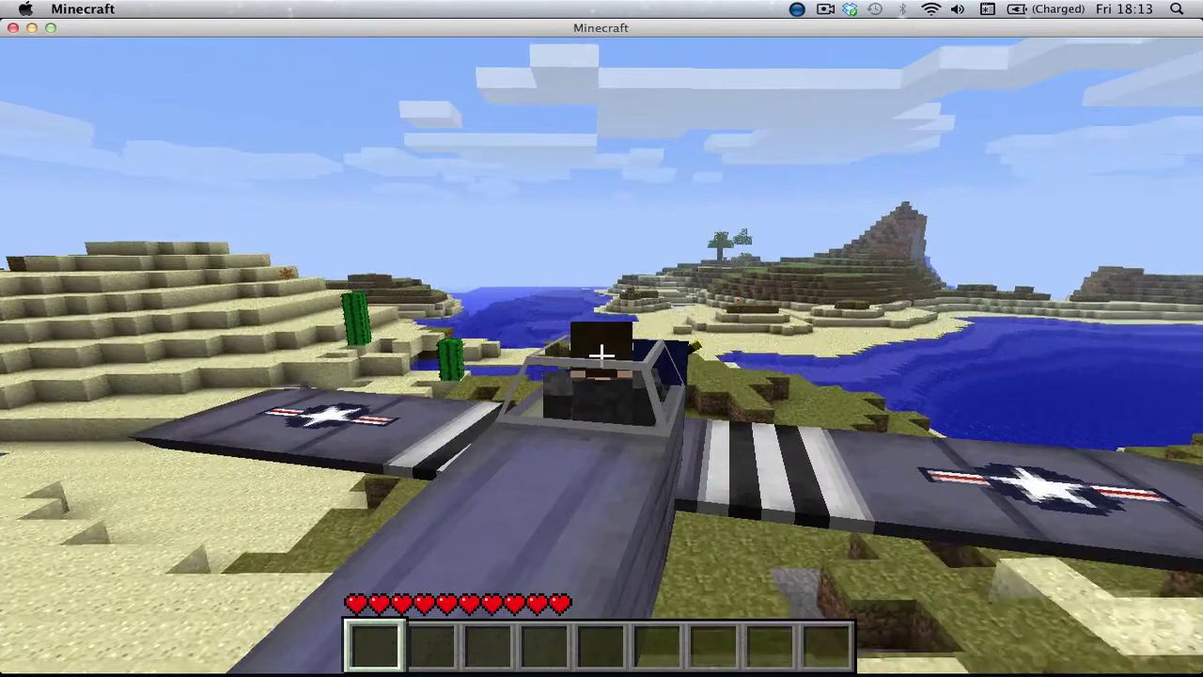
pyautogui.press('w')
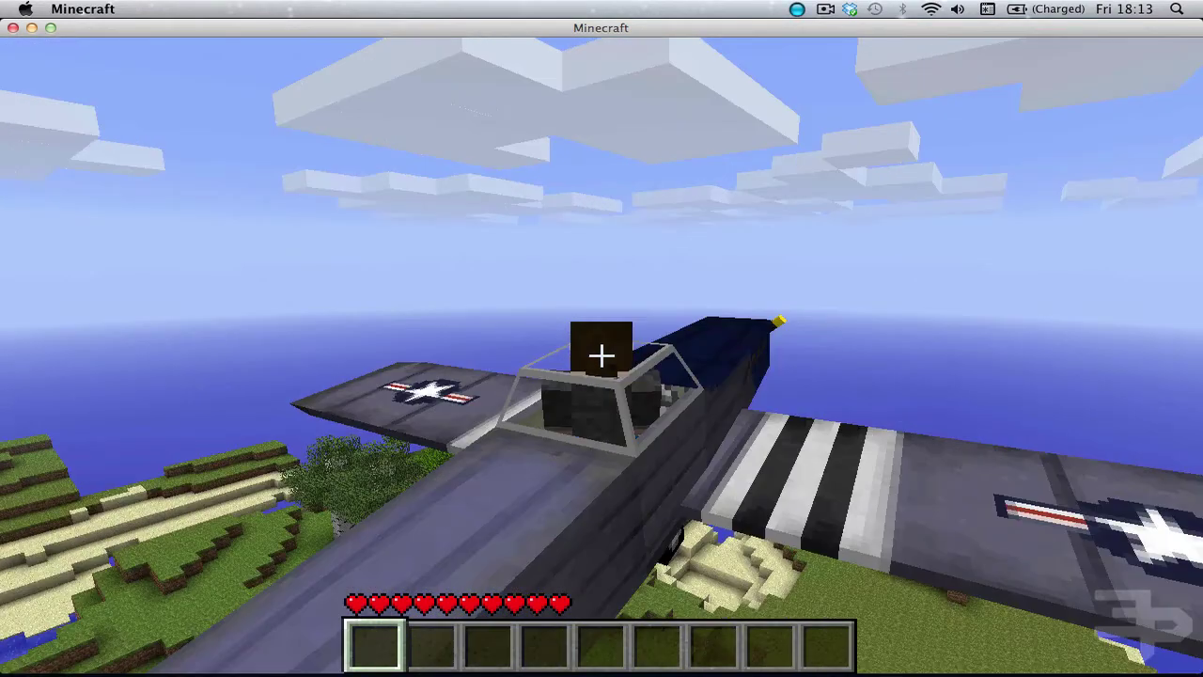
# Pause the flight to check the game's video settings, and resume flying the plane.
pyautogui.press('Escape')
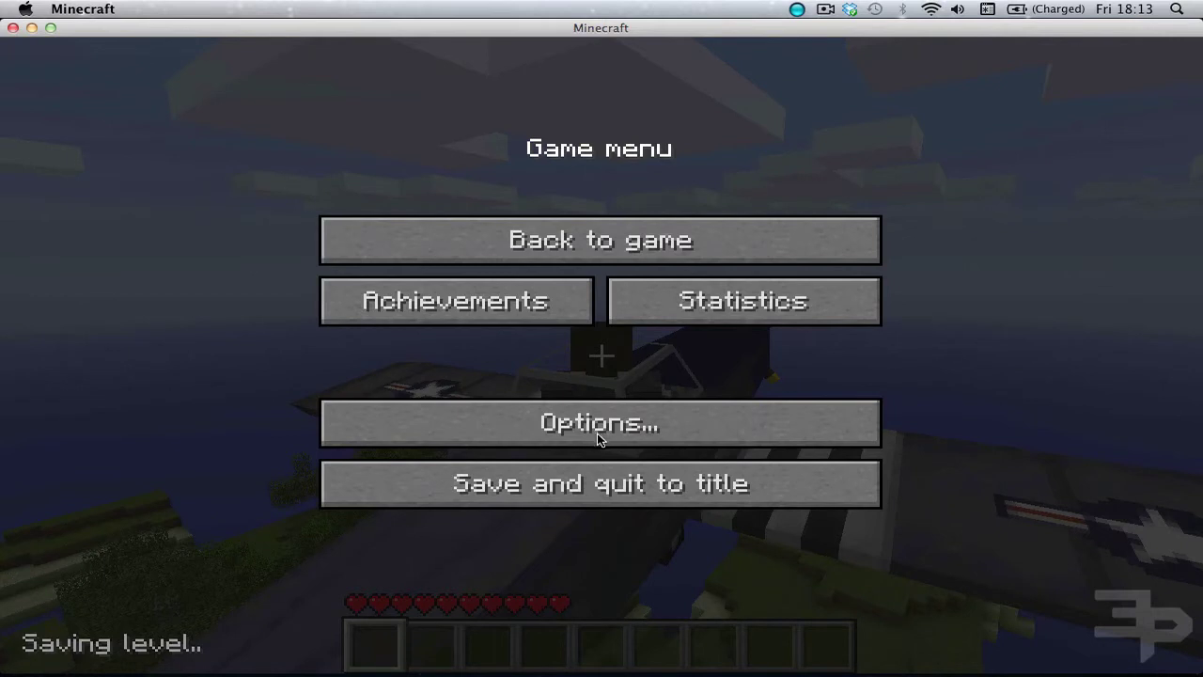
pyautogui.click(671, 433)
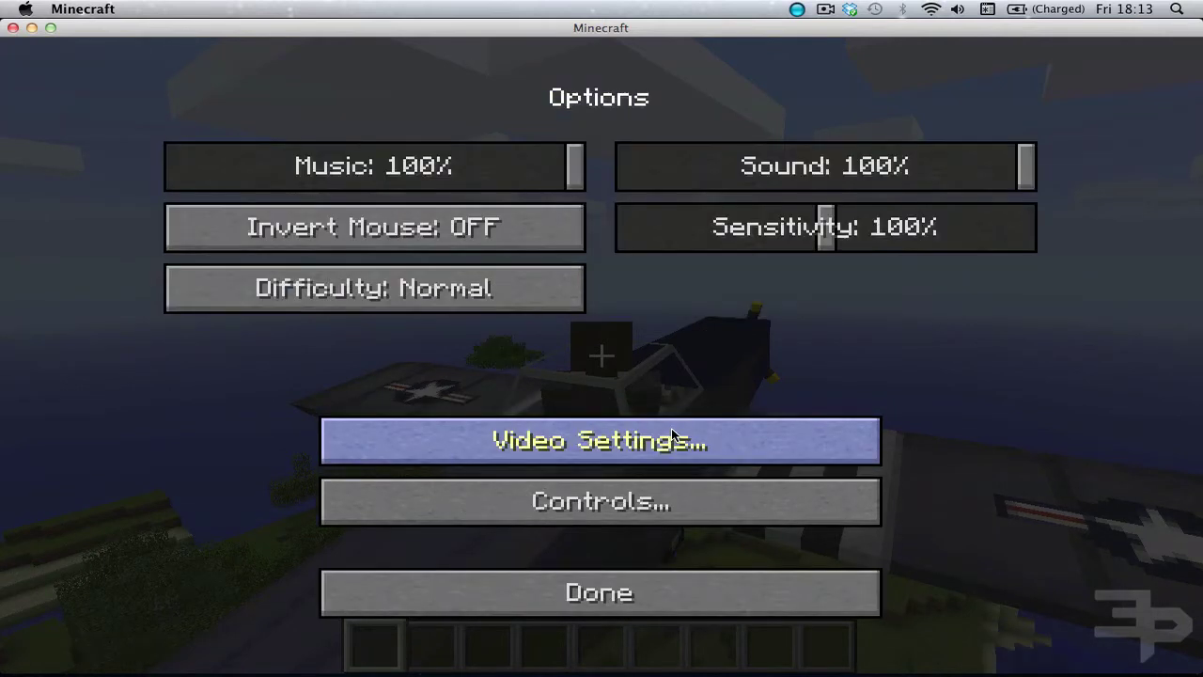
pyautogui.click(530, 451)
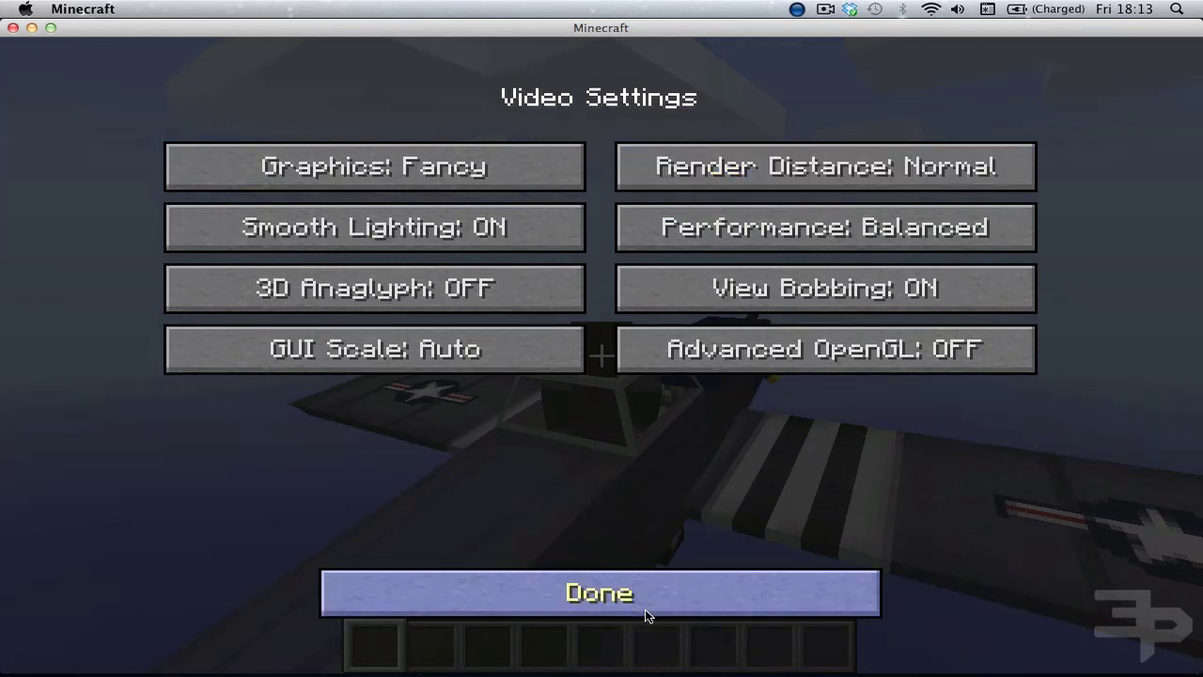
pyautogui.click(629, 608)
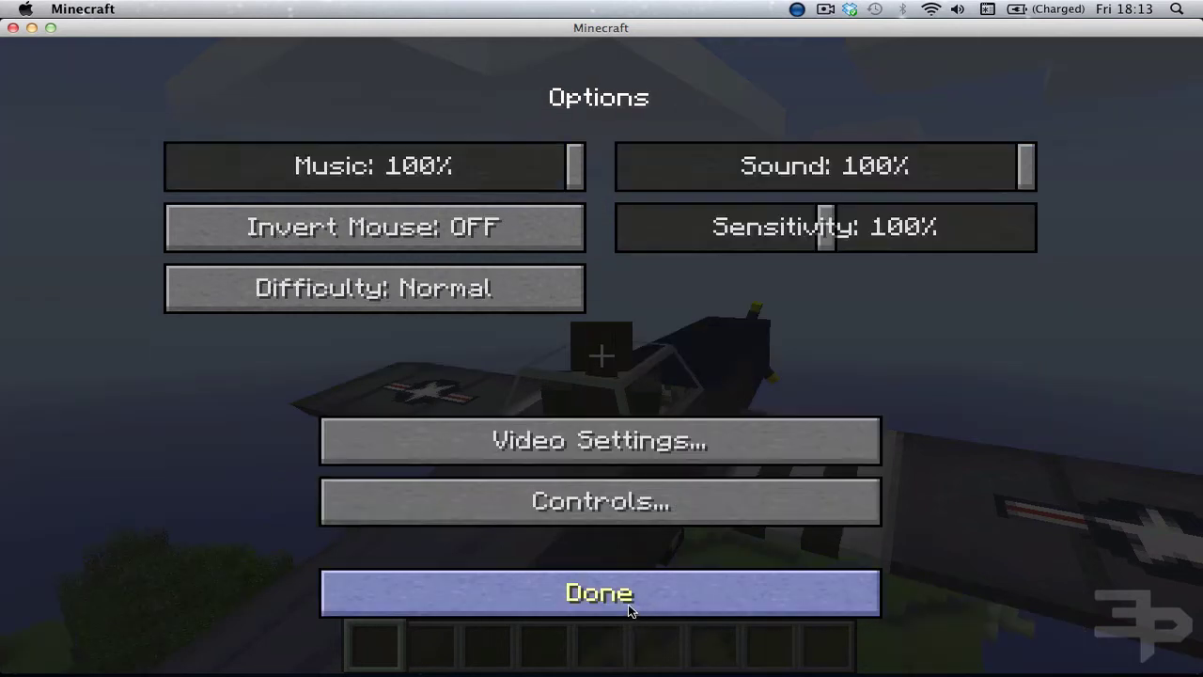
pyautogui.click(544, 598)
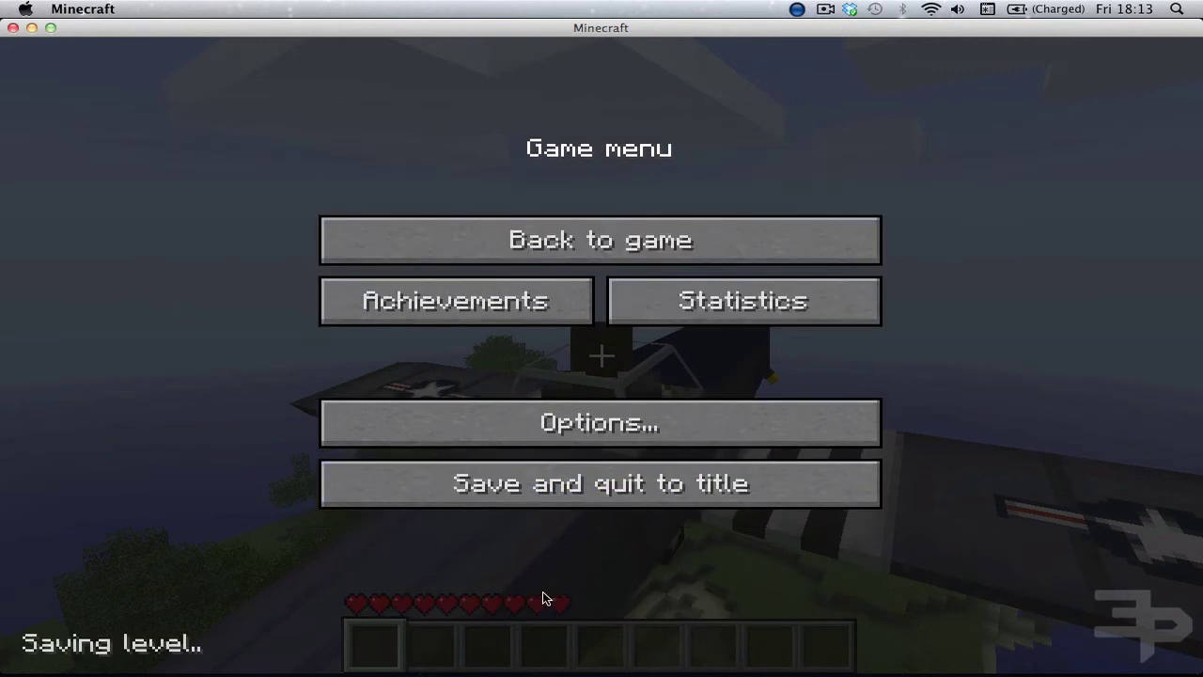
pyautogui.click(523, 230)
pyautogui.press('d')
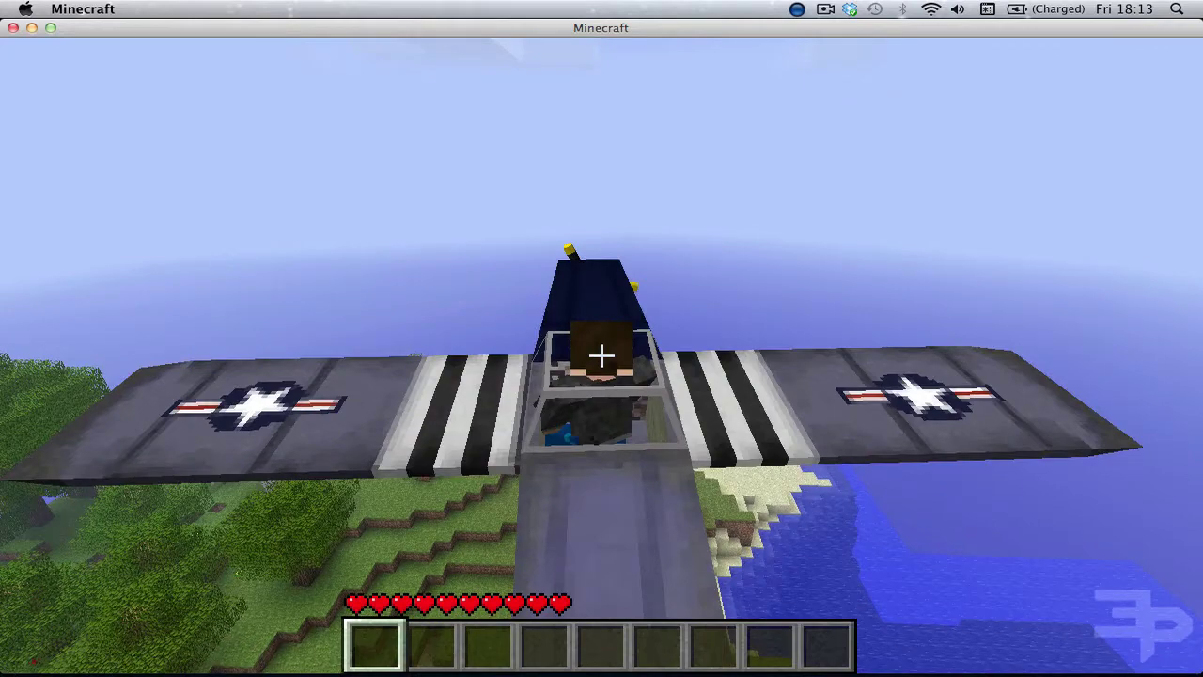